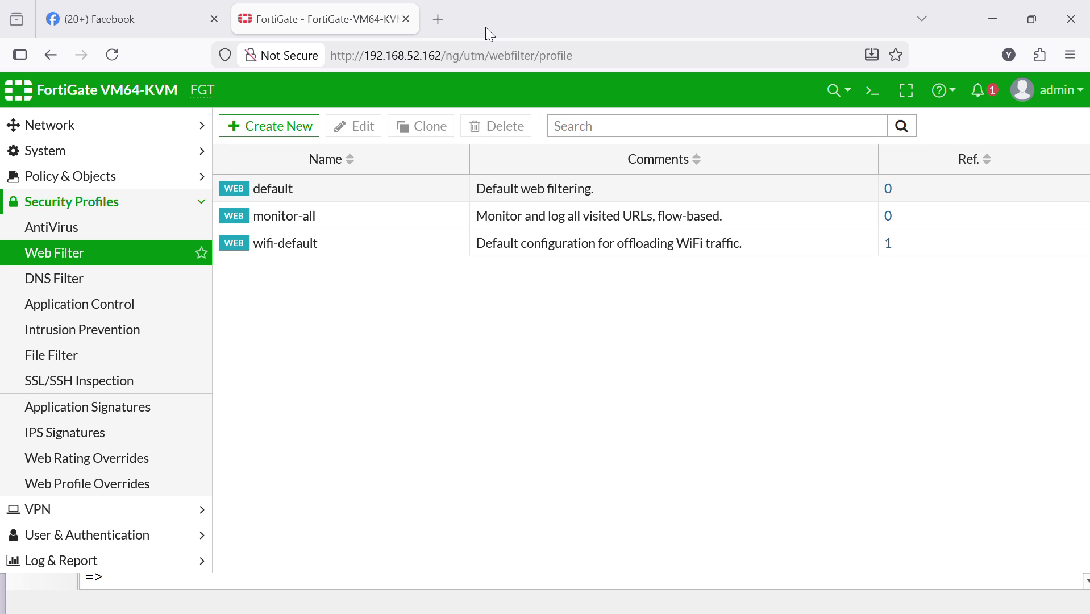
Step: Create a new web filter security profile named CUSTOM_WEB
click(60, 254)
click(76, 205)
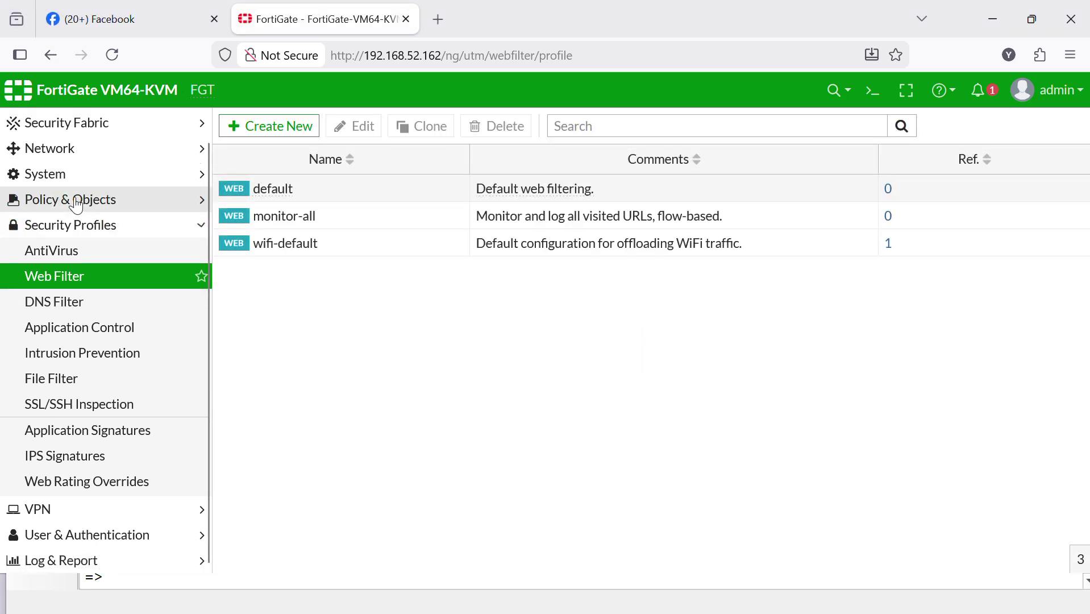
click(79, 255)
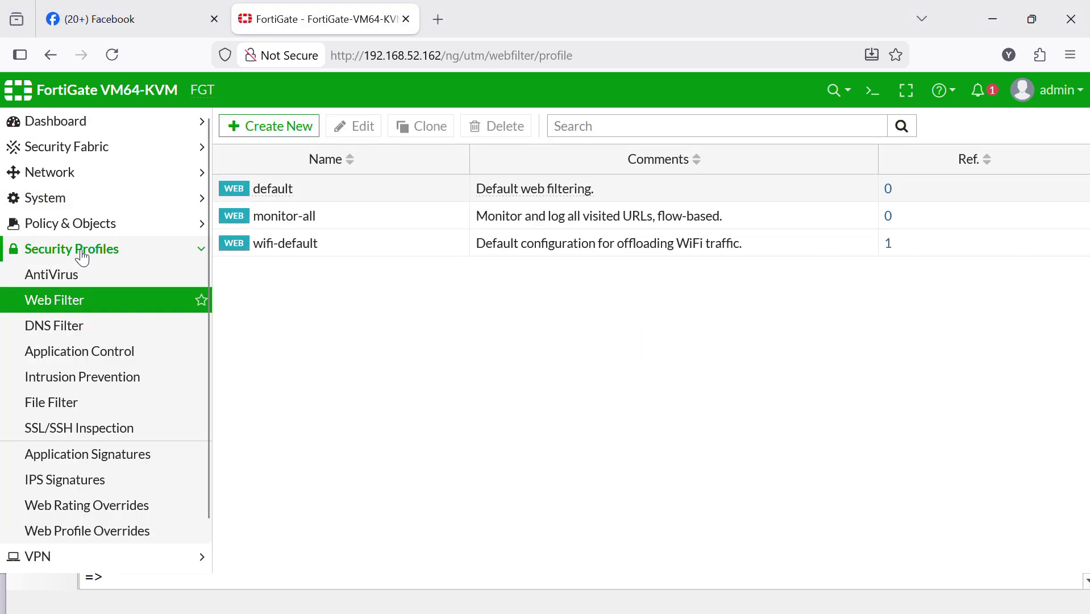
click(72, 307)
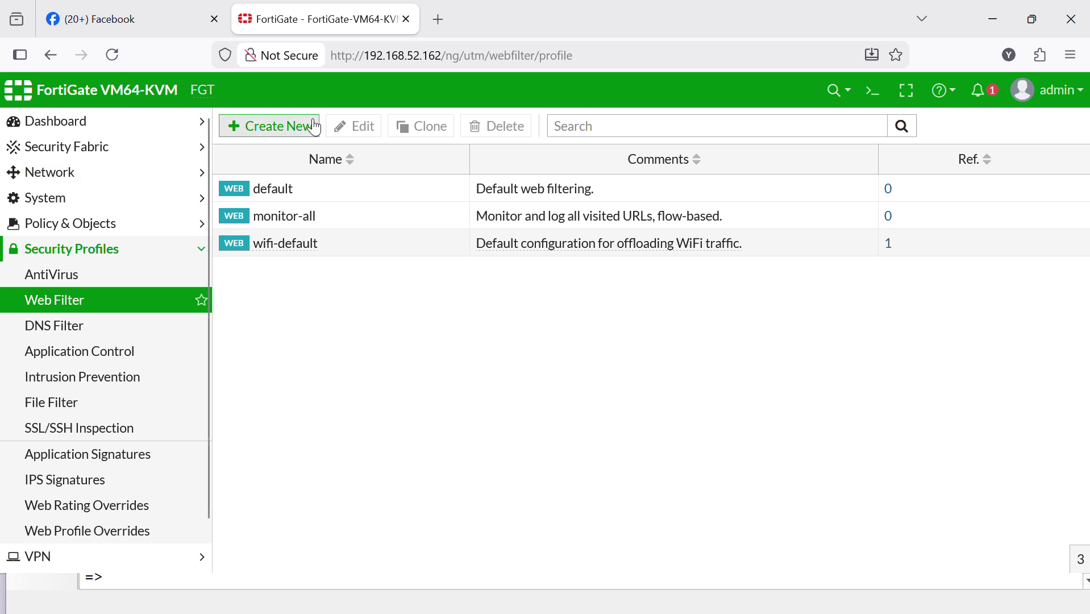
click(283, 133)
click(389, 168)
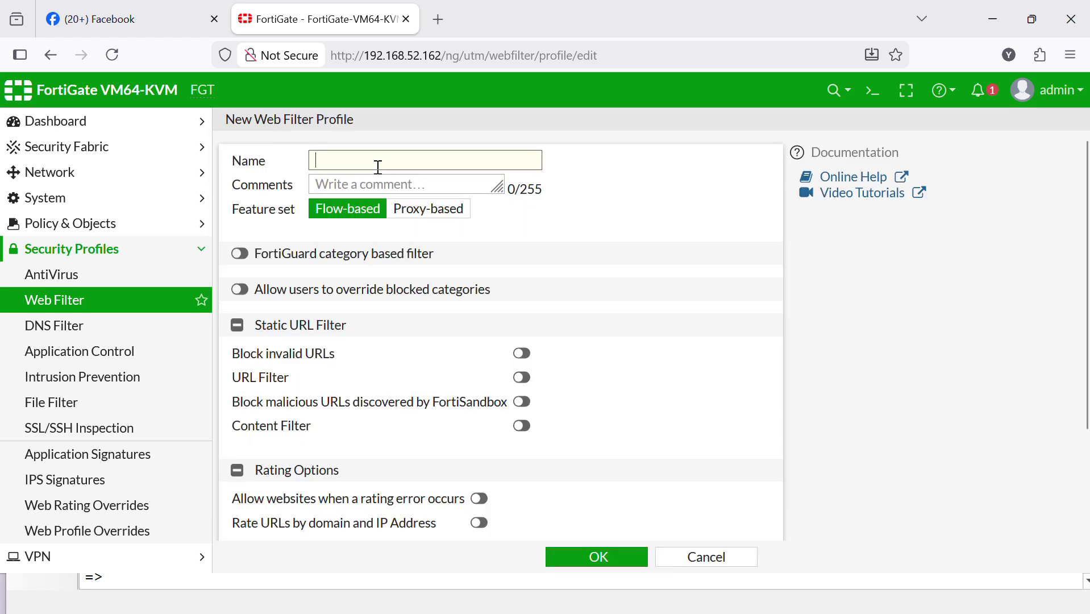
text(CUSTO)
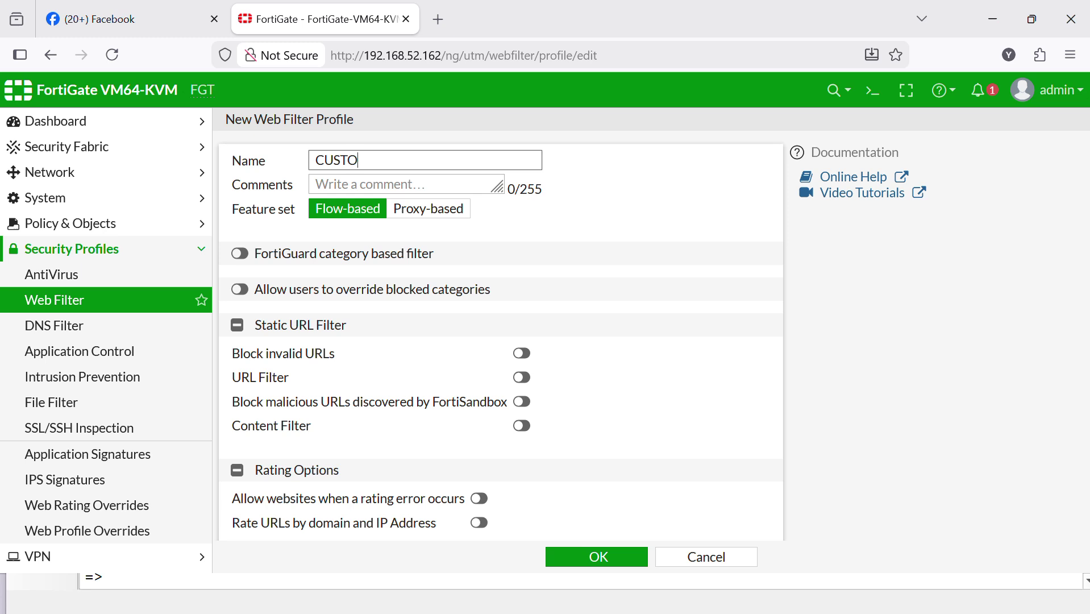
text(M_WEB)
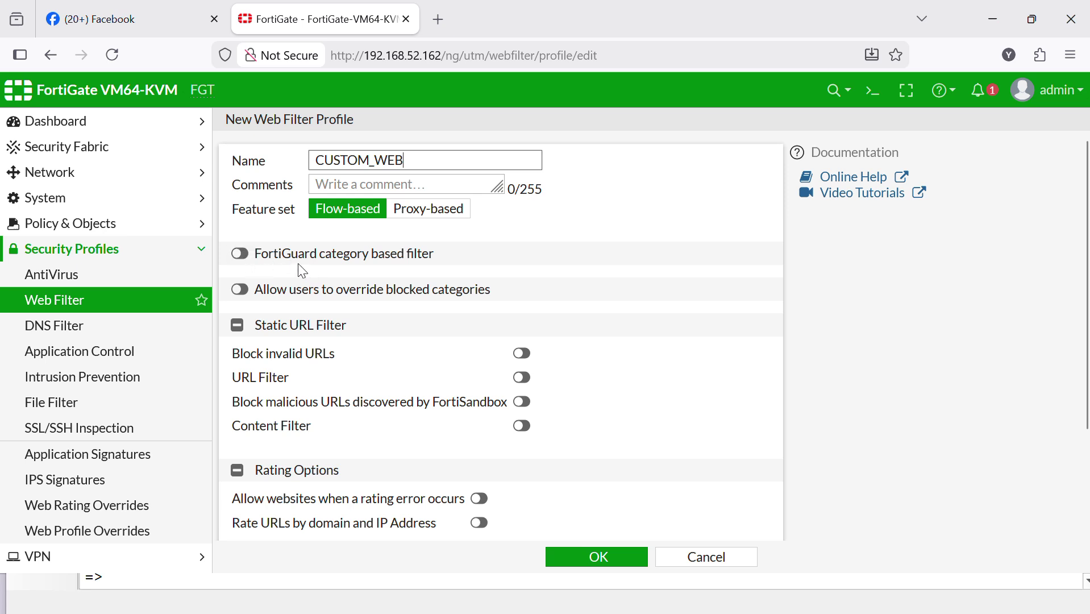
Step: Enable the FortiGuard category based filter and review the actions of the Potentially Liable and Adult/Mature Content categories
click(249, 263)
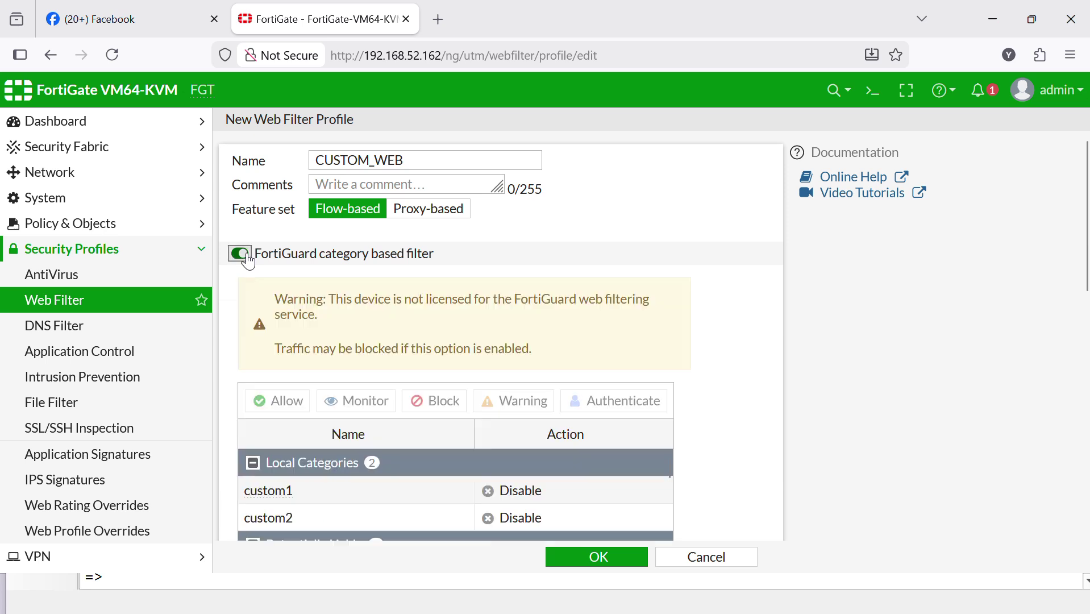
scroll(330, 255, down, 2)
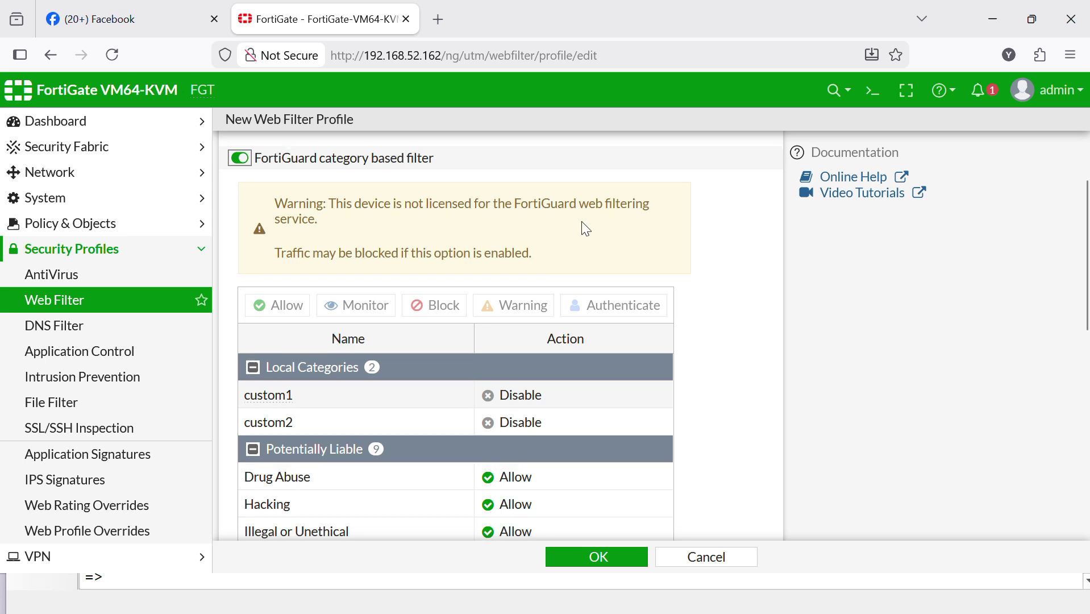
scroll(529, 233, down, 3)
scroll(528, 233, up, 2)
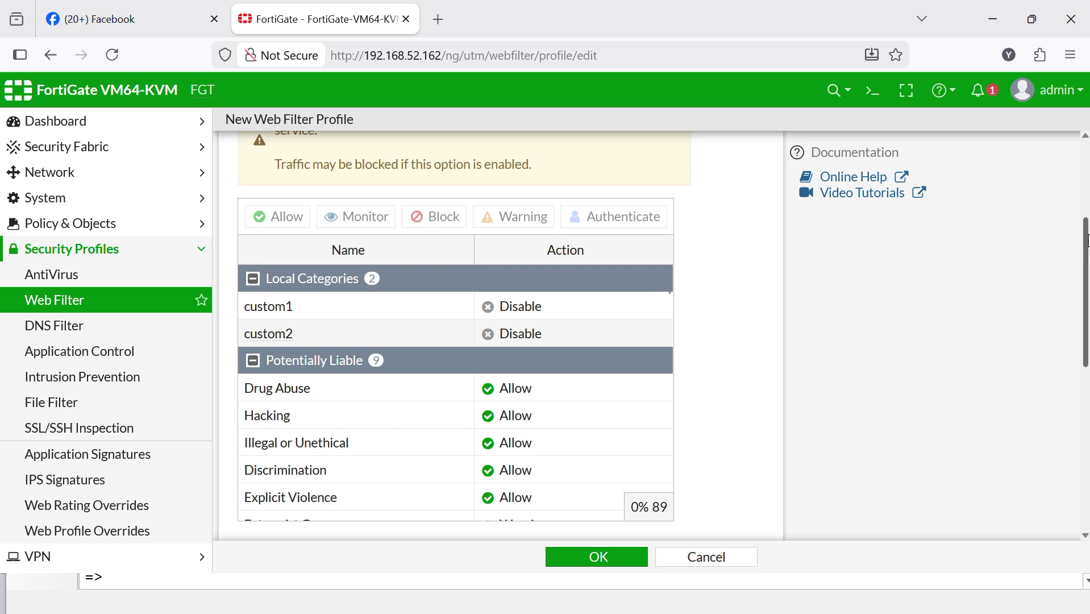
scroll(1087, 239, down, 2)
scroll(580, 299, down, 3)
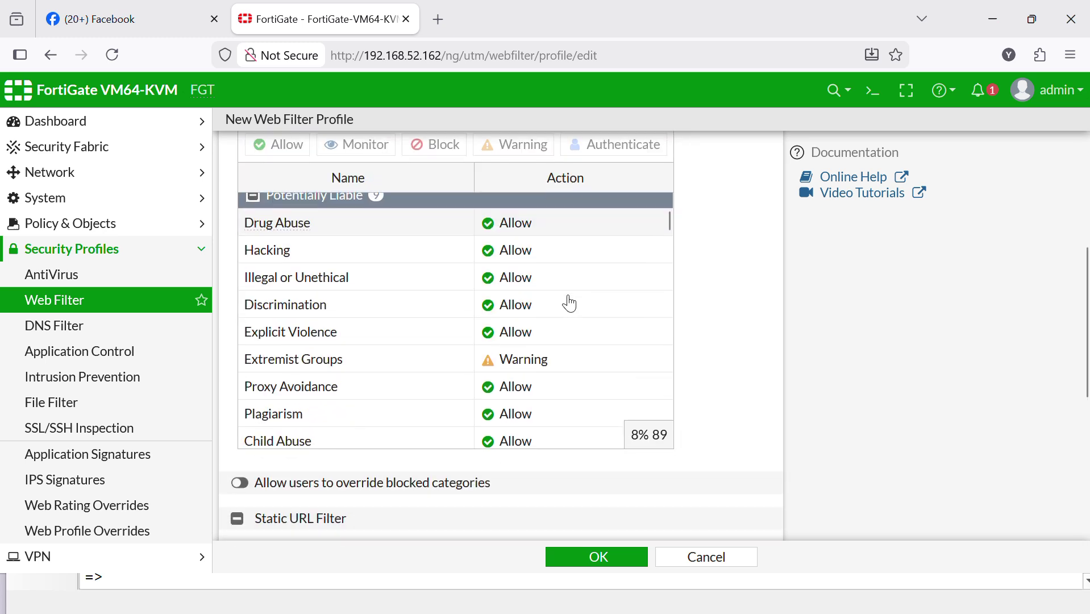
scroll(570, 305, down, 2)
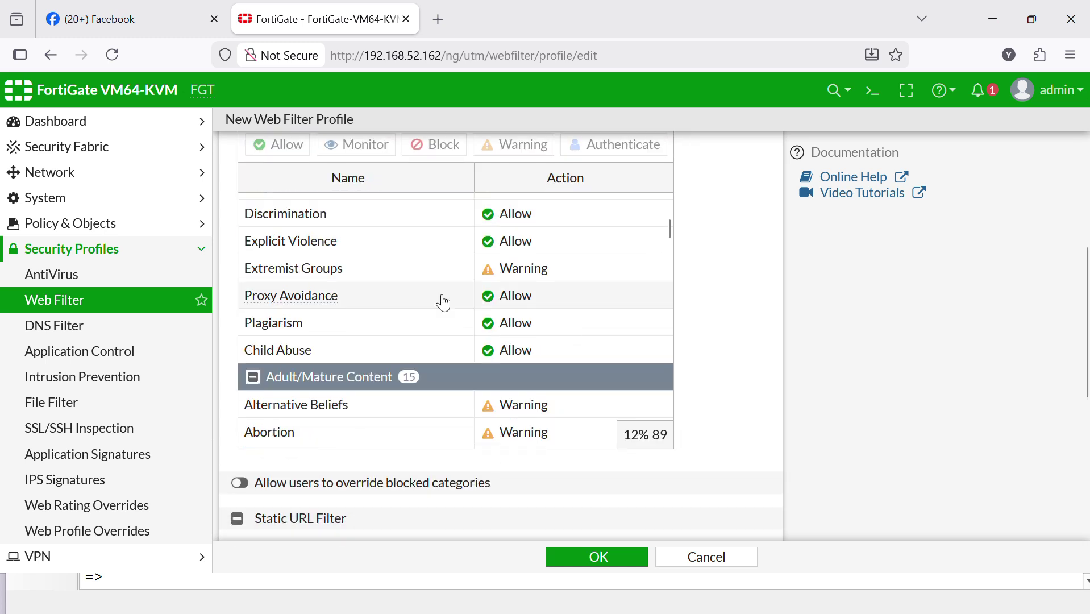
scroll(369, 283, down, 2)
scroll(369, 282, down, 4)
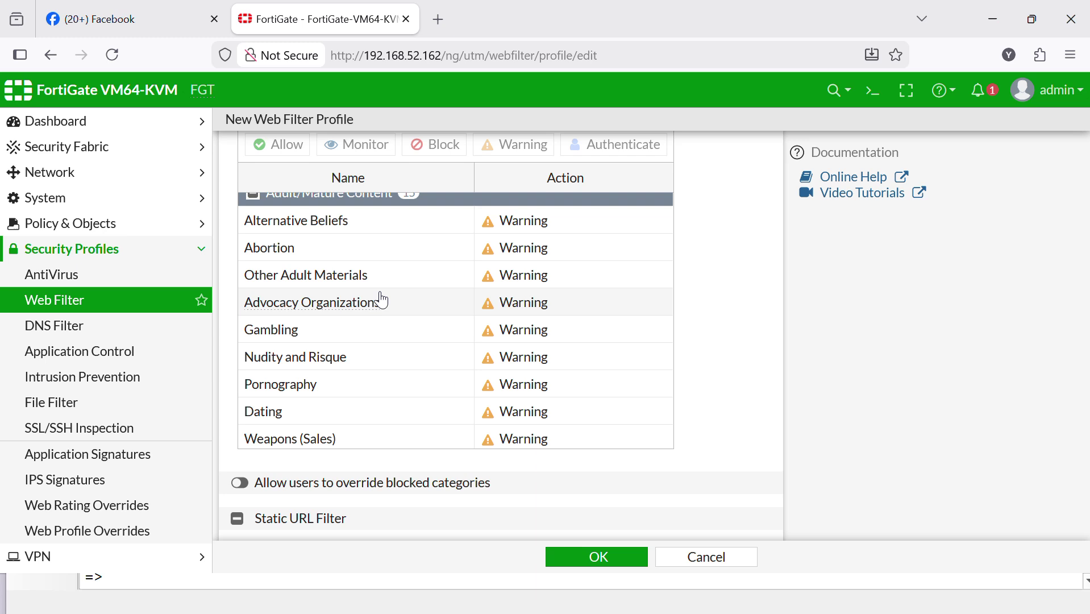
scroll(402, 287, up, 5)
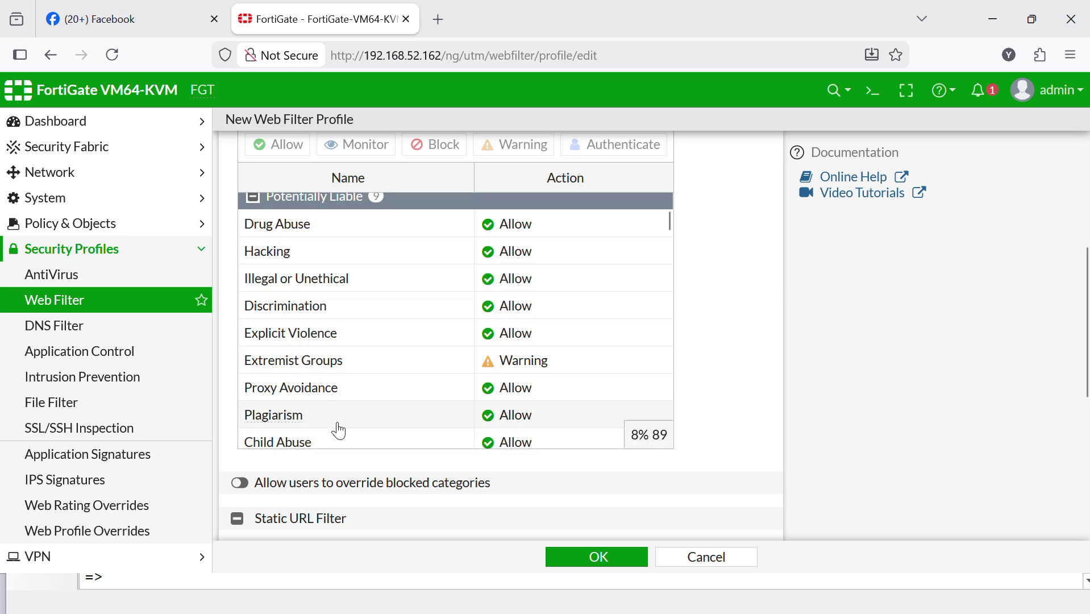
right_click(299, 259)
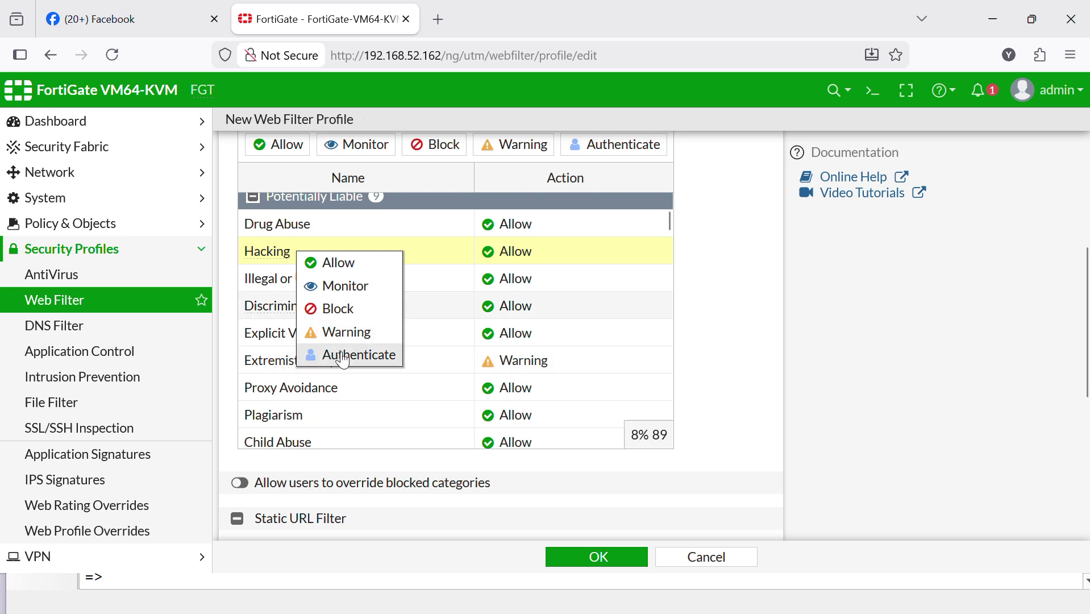
click(345, 355)
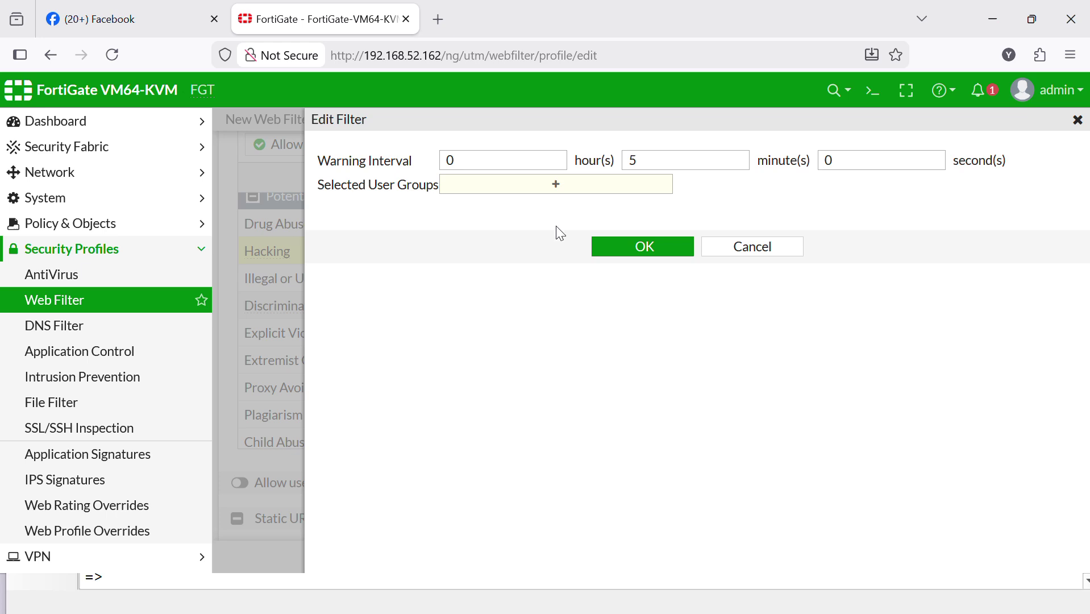
click(557, 186)
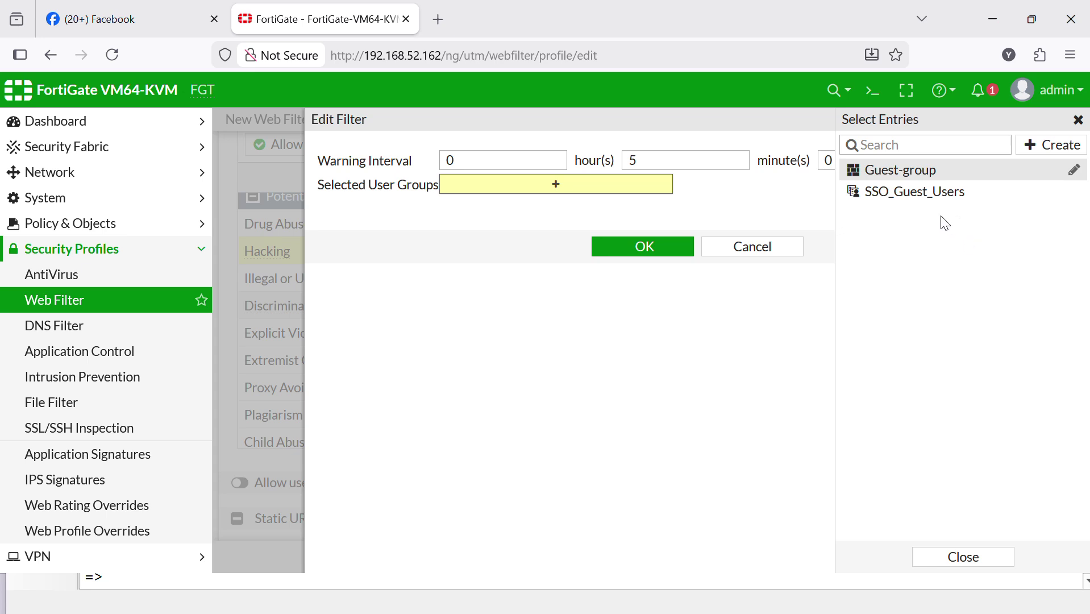
click(913, 180)
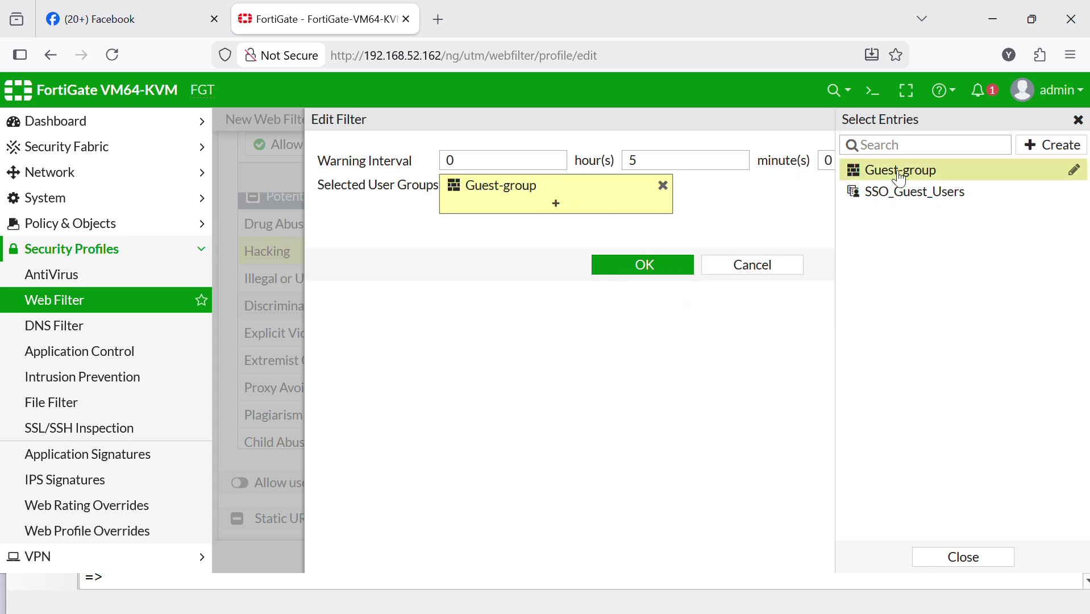
click(754, 265)
Step: Enable the option that allows users to override blocked categories
scroll(480, 323, down, 3)
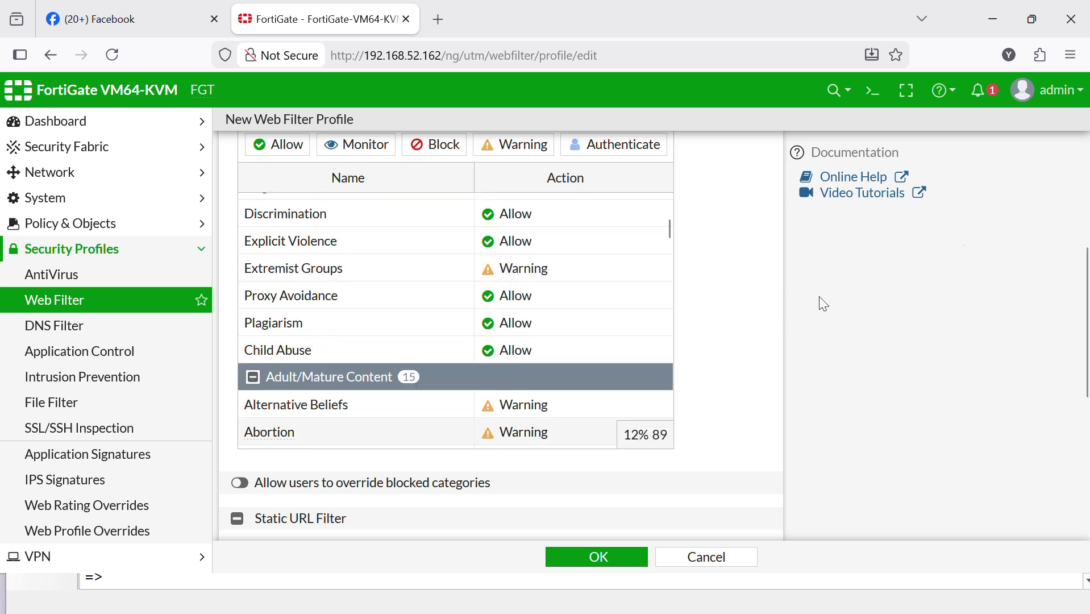
scroll(1087, 301, down, 1)
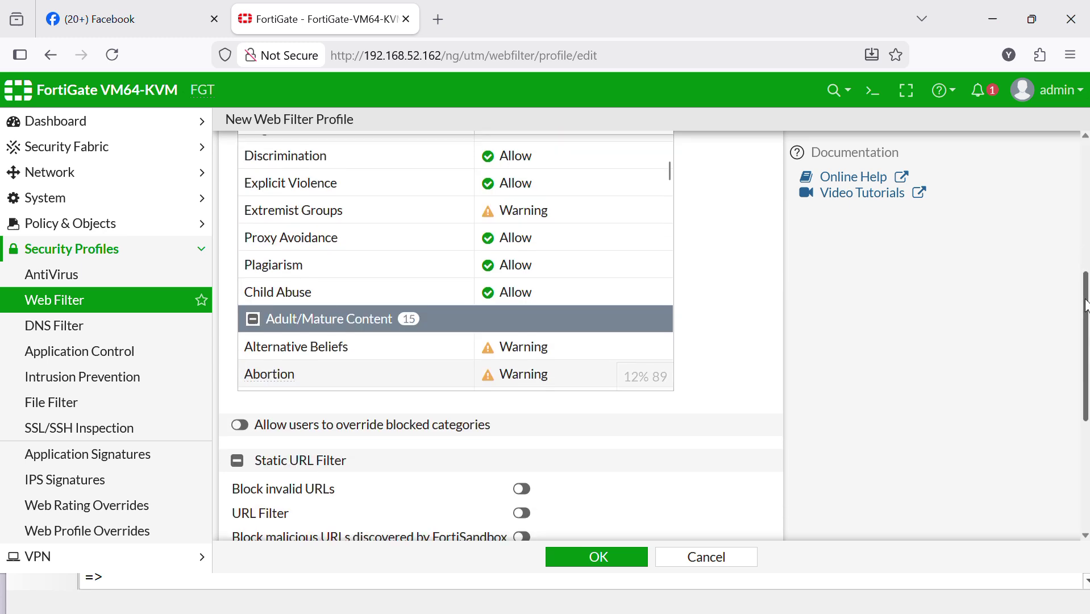
scroll(1087, 296, up, 1)
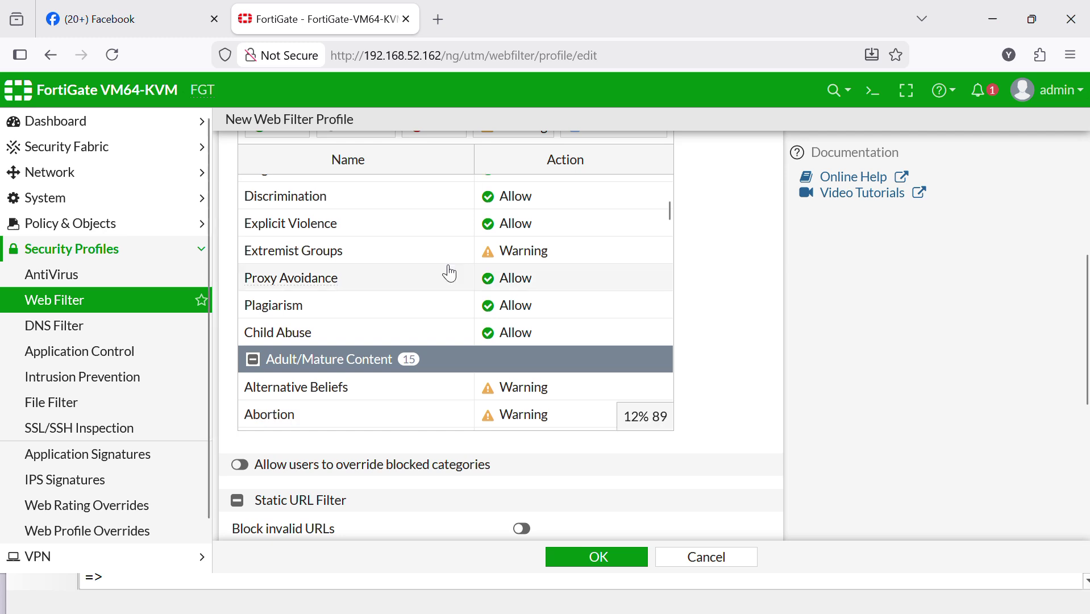
scroll(450, 273, up, 3)
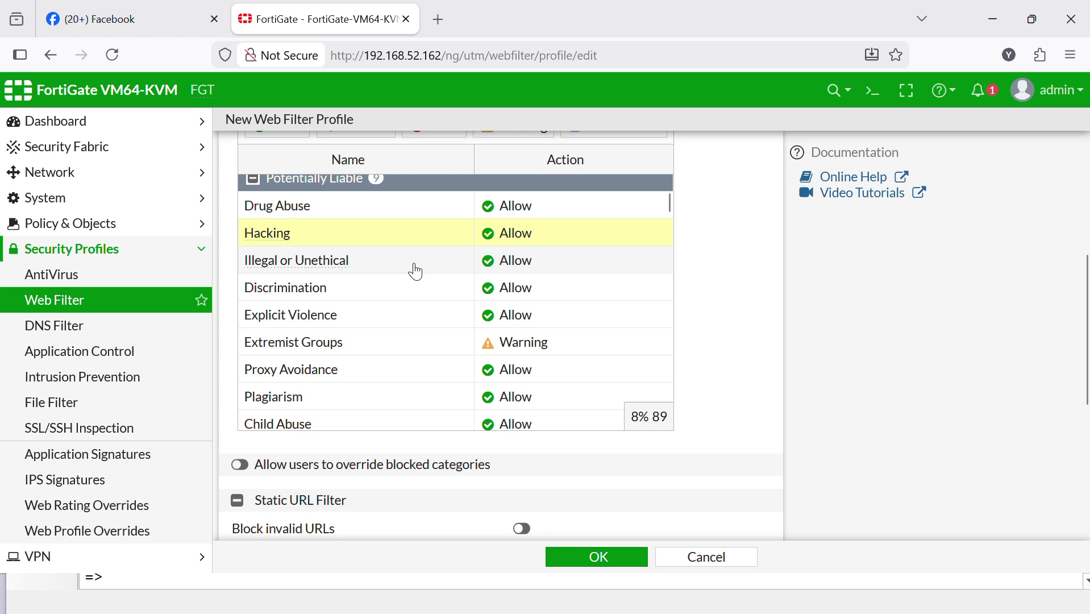
scroll(418, 272, down, 3)
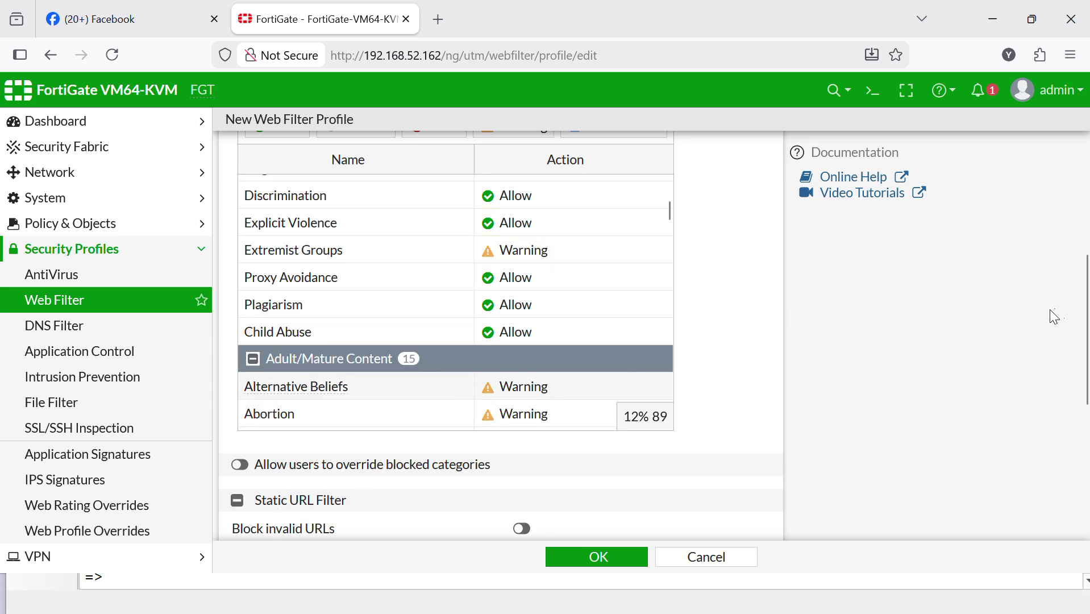
scroll(1055, 309, down, 3)
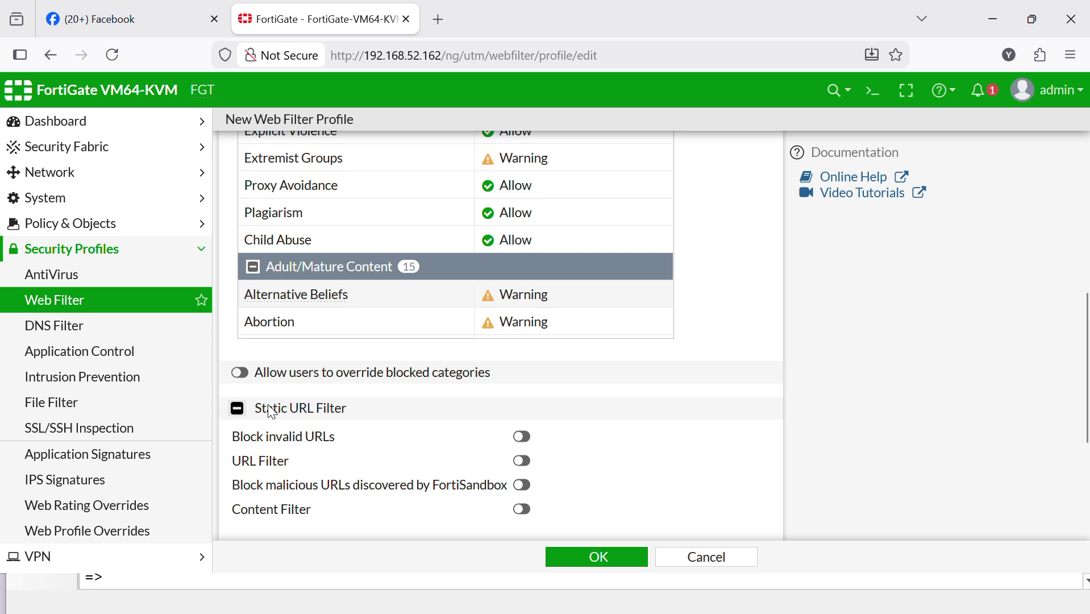
scroll(273, 413, down, 1)
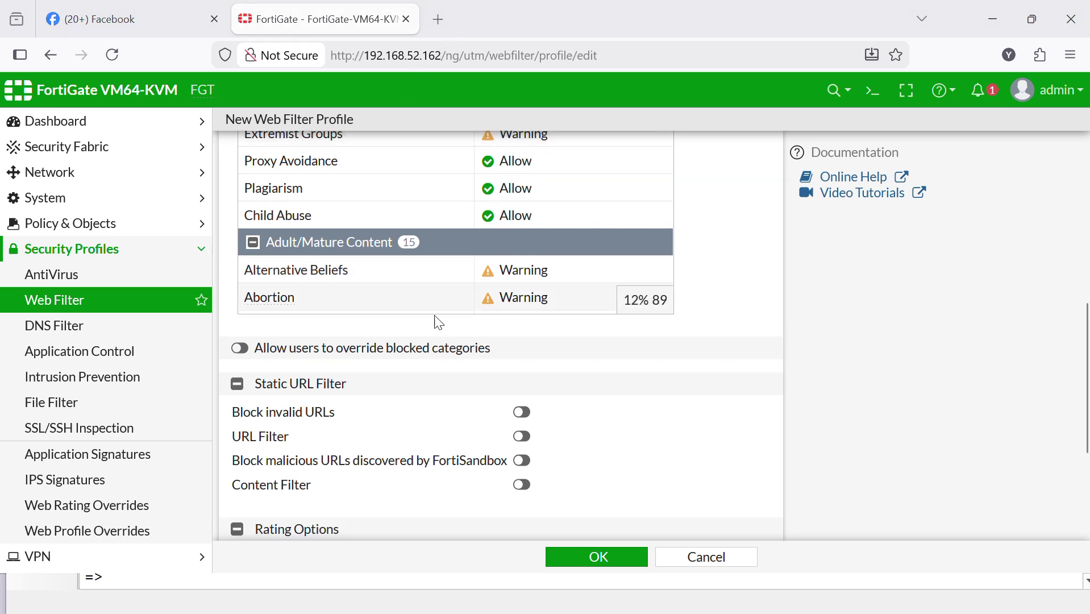
click(240, 349)
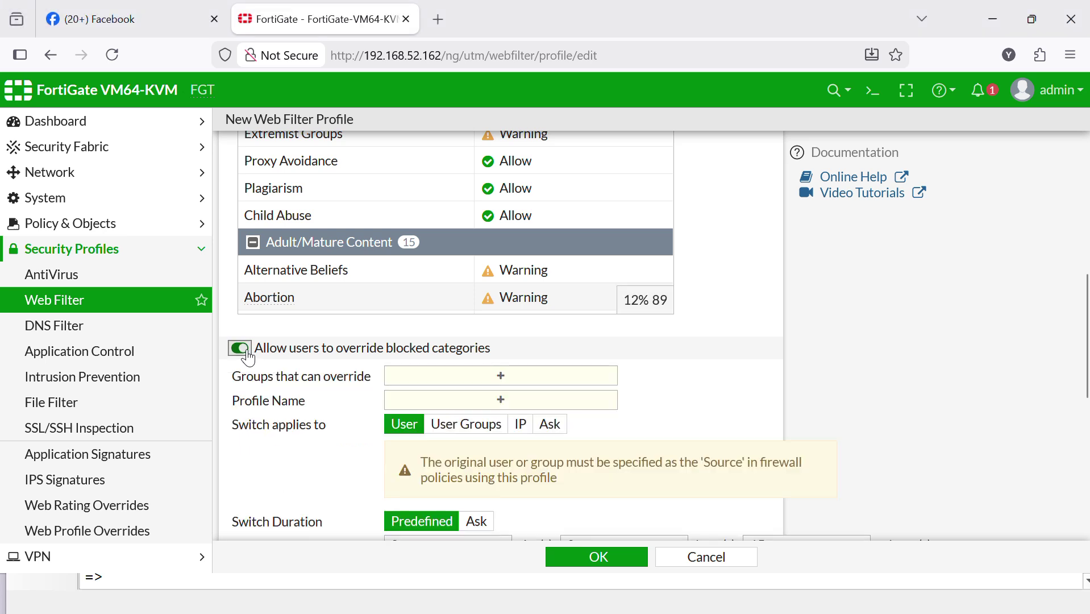
Step: Set the action of the Child Abuse category under Potentially Liable to Block
scroll(490, 228, up, 3)
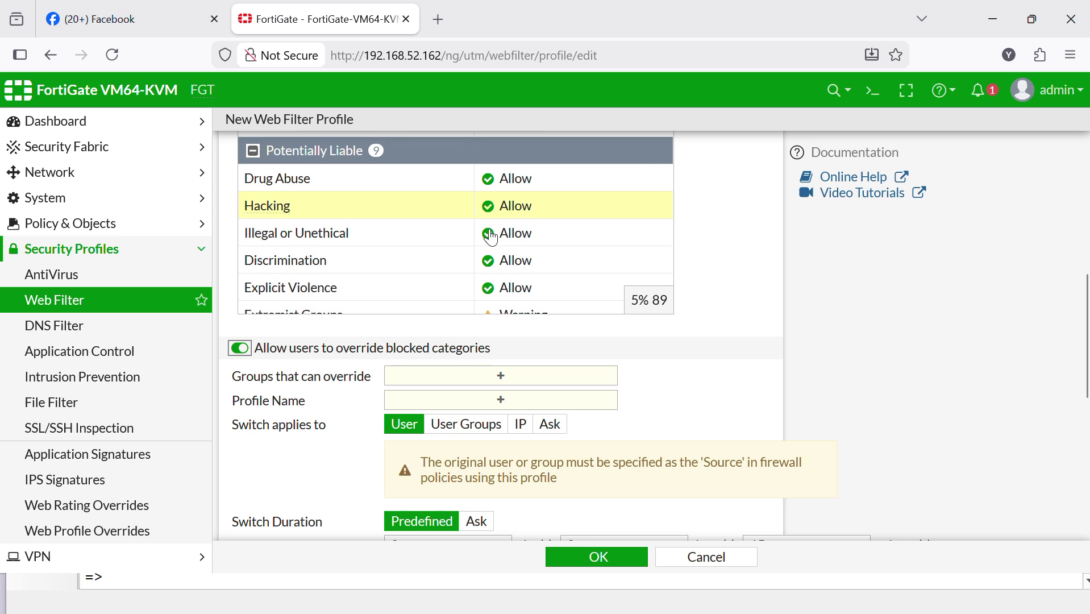
scroll(492, 236, down, 3)
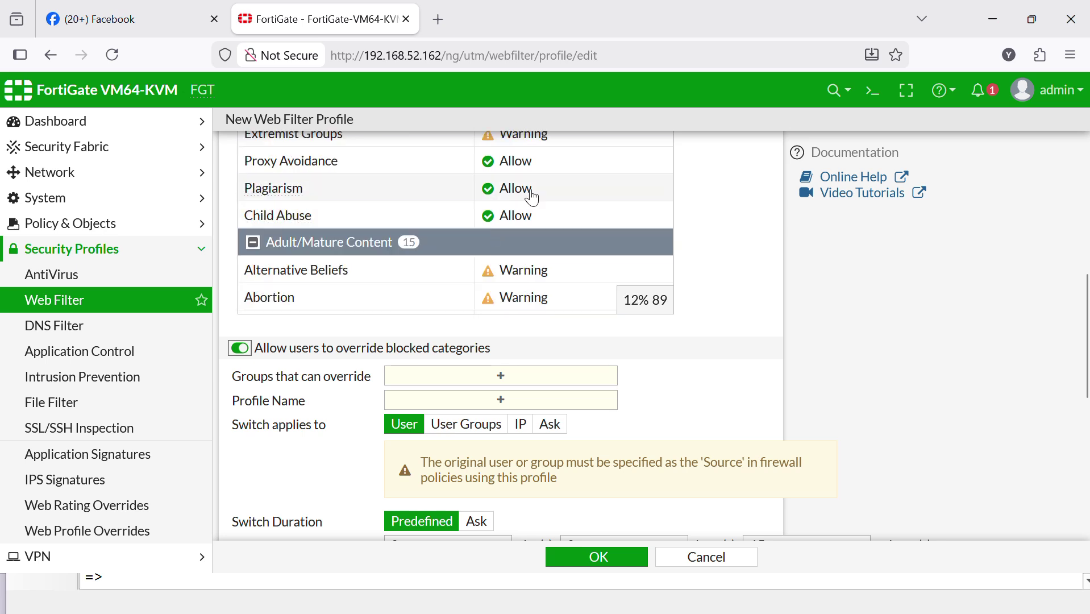
drag(1086, 299, 1086, 271)
right_click(326, 312)
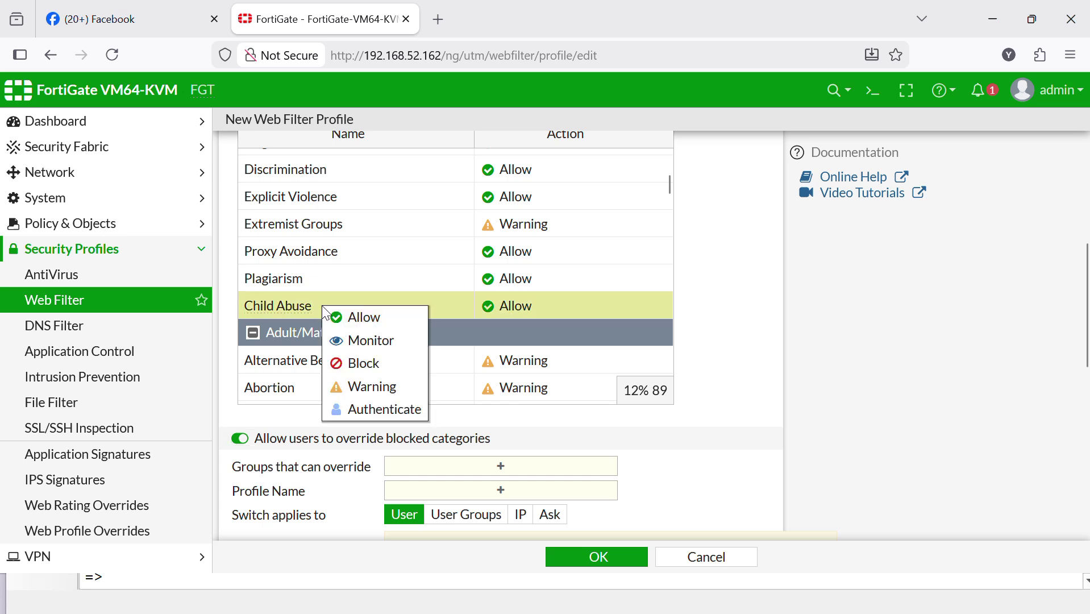
click(380, 365)
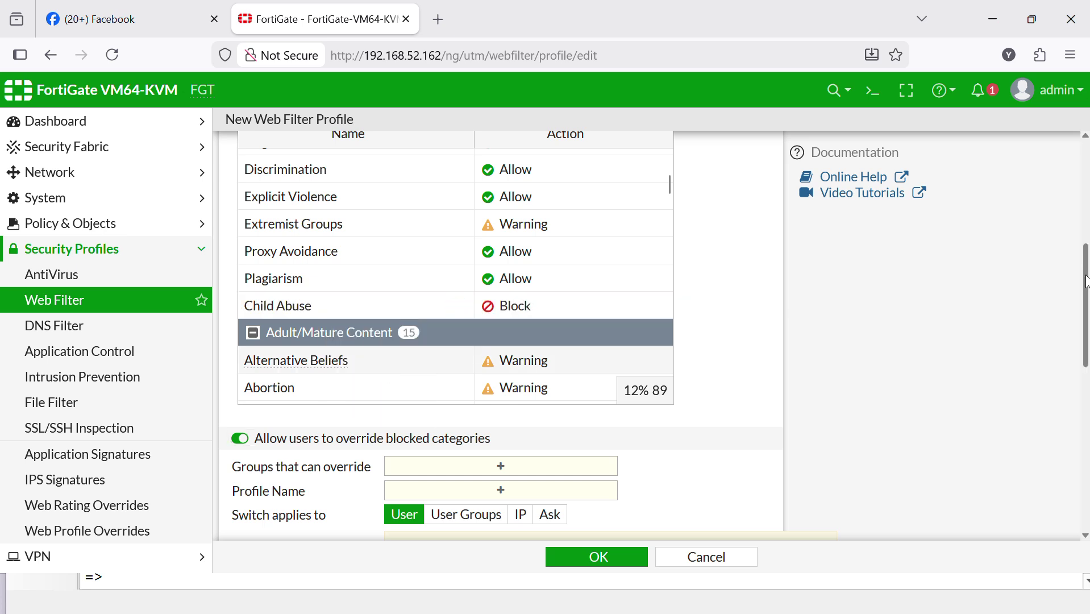
Step: Add Guest-group to the groups that can override blocked categories
scroll(1087, 283, down, 3)
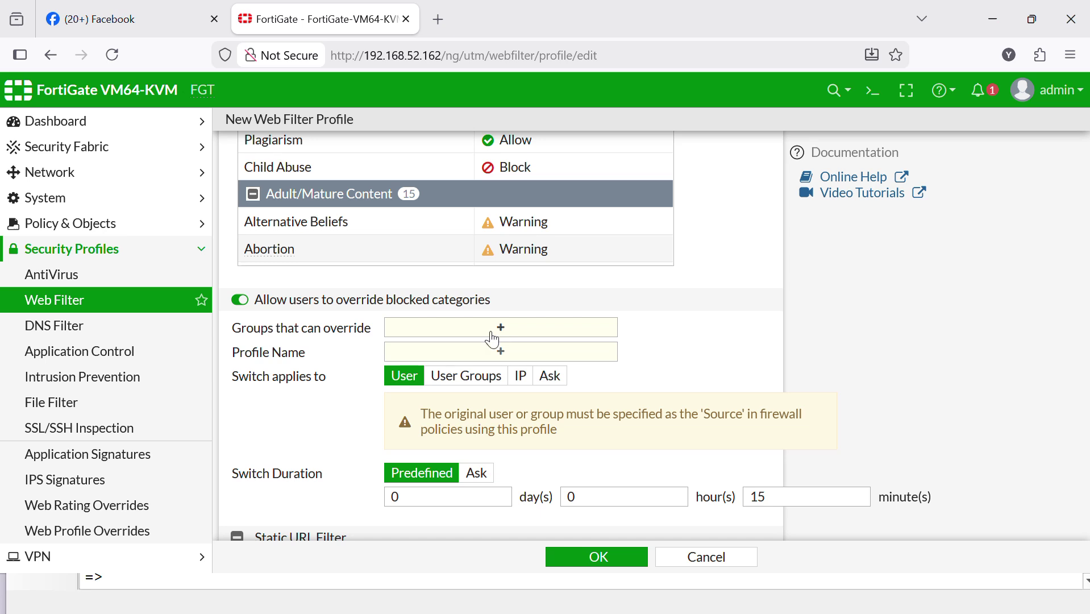
click(475, 339)
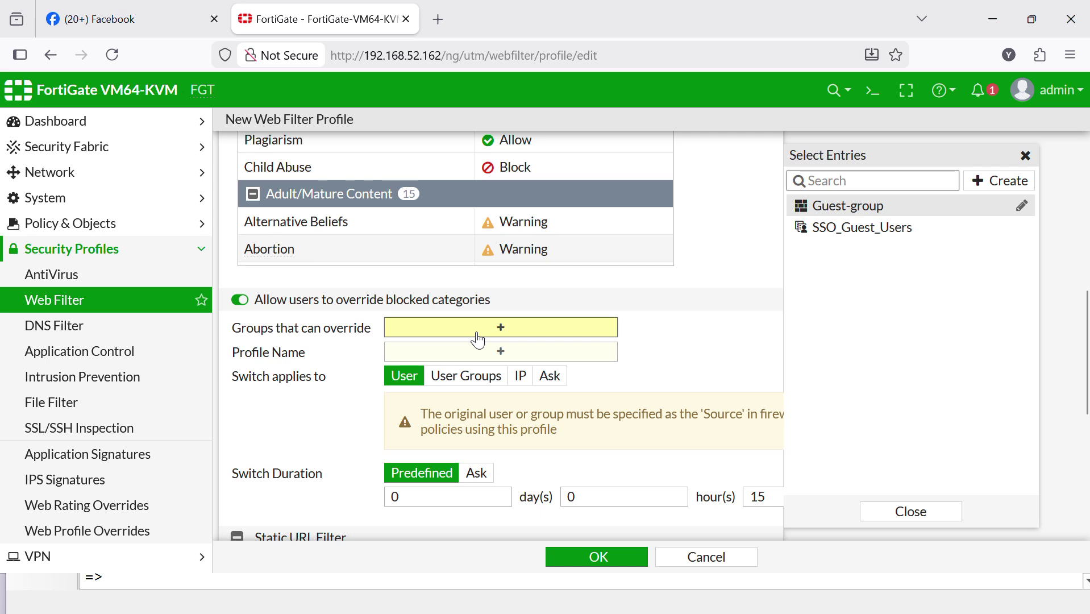
click(853, 217)
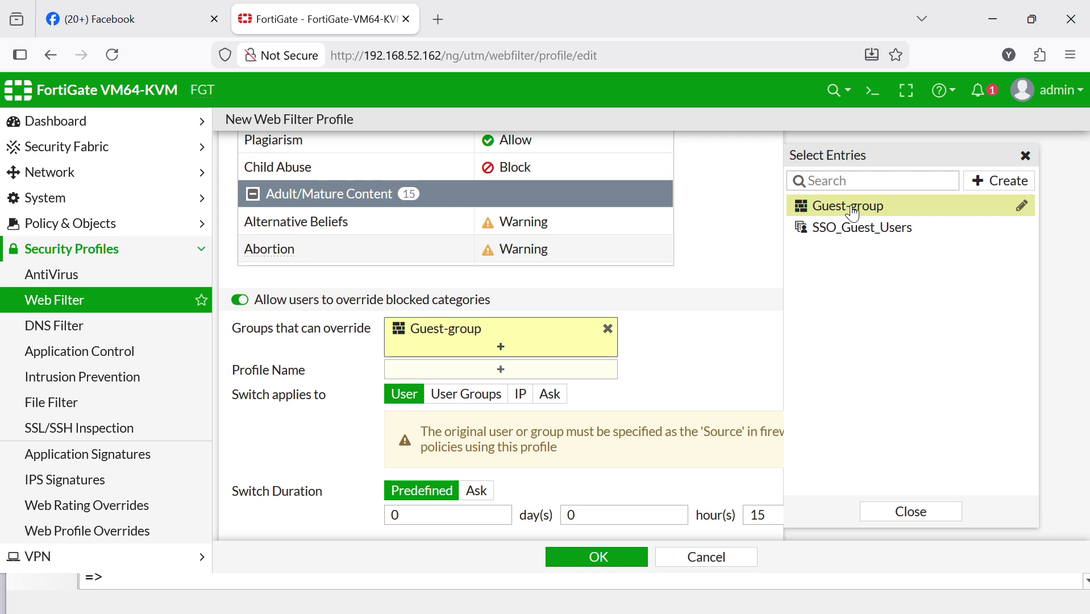
scroll(480, 256, up, 2)
scroll(482, 253, down, 2)
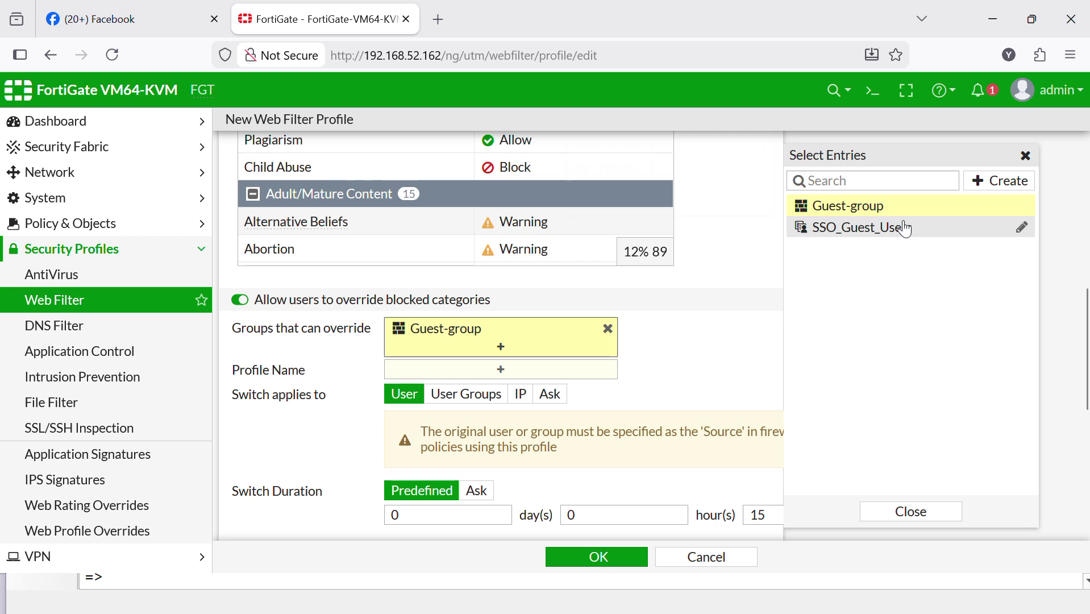
mouse_move(906, 228)
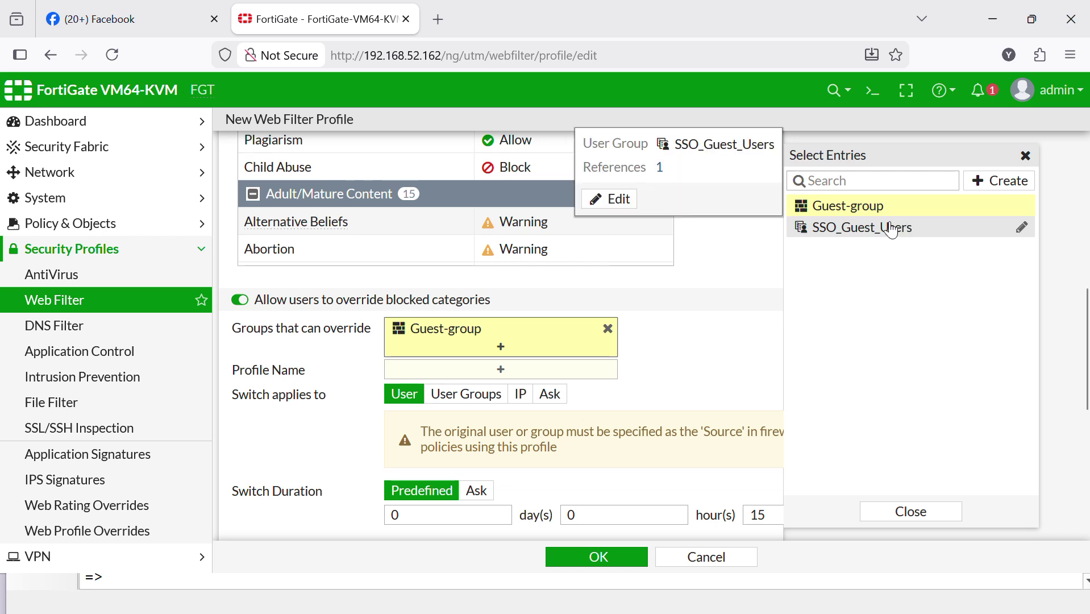
click(867, 210)
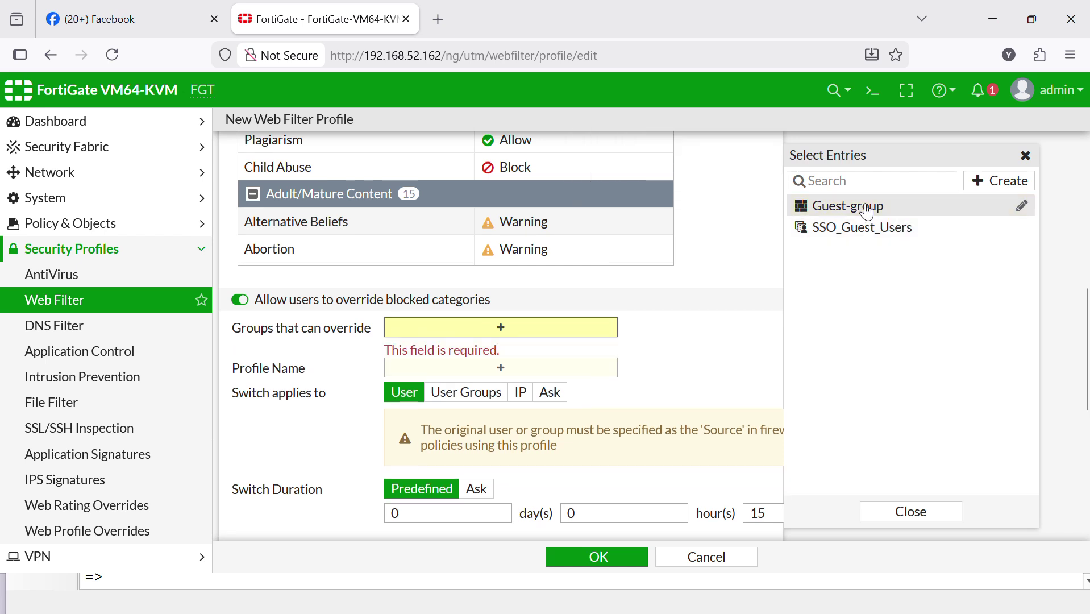
click(867, 210)
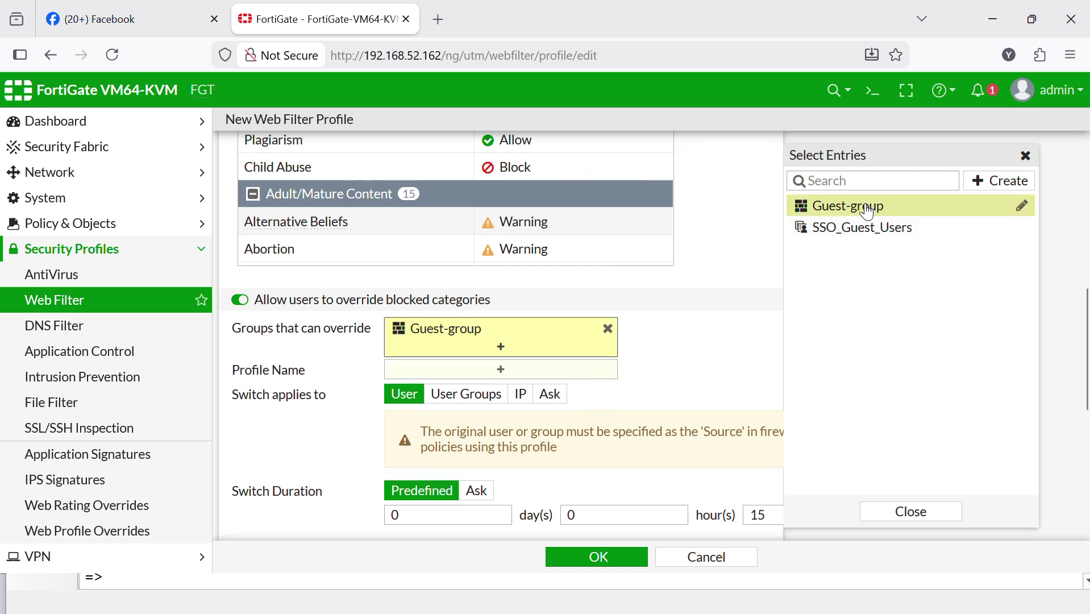
click(912, 512)
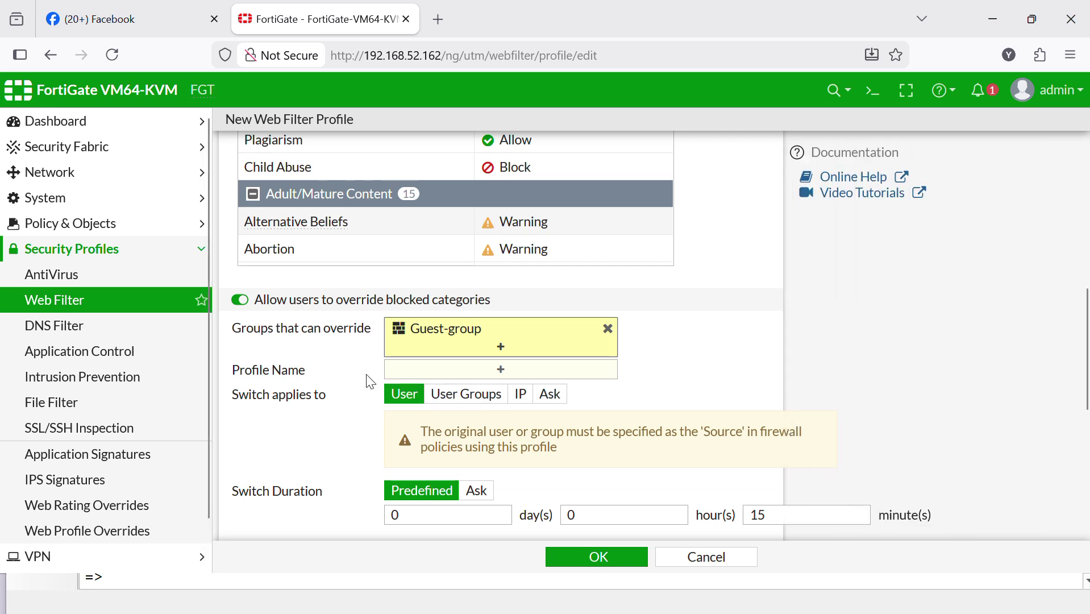
Step: Choose the default web filter profile as the profile used for the override
click(498, 370)
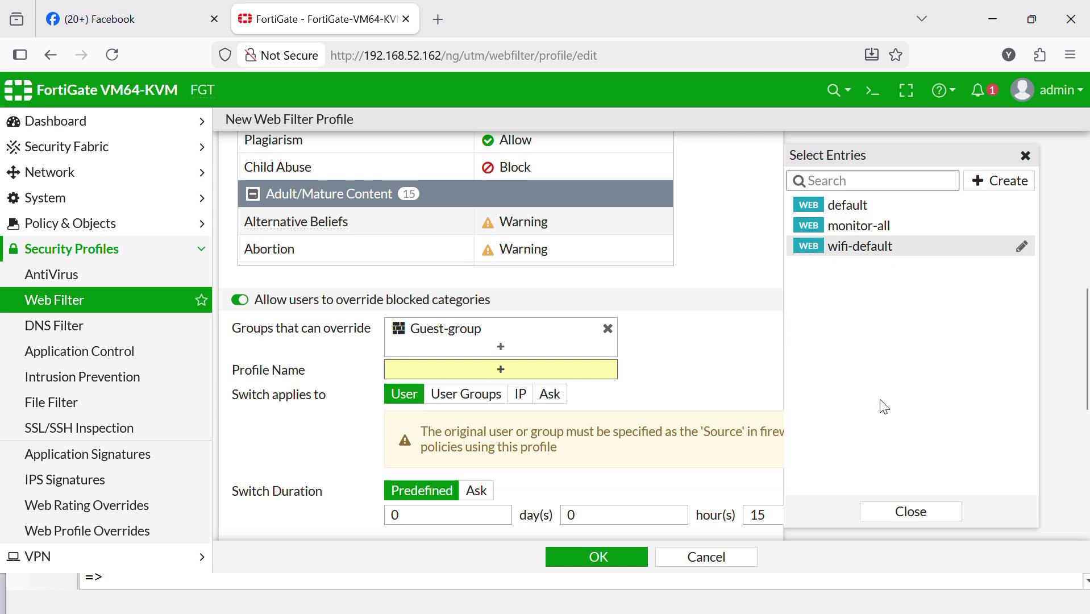
click(848, 208)
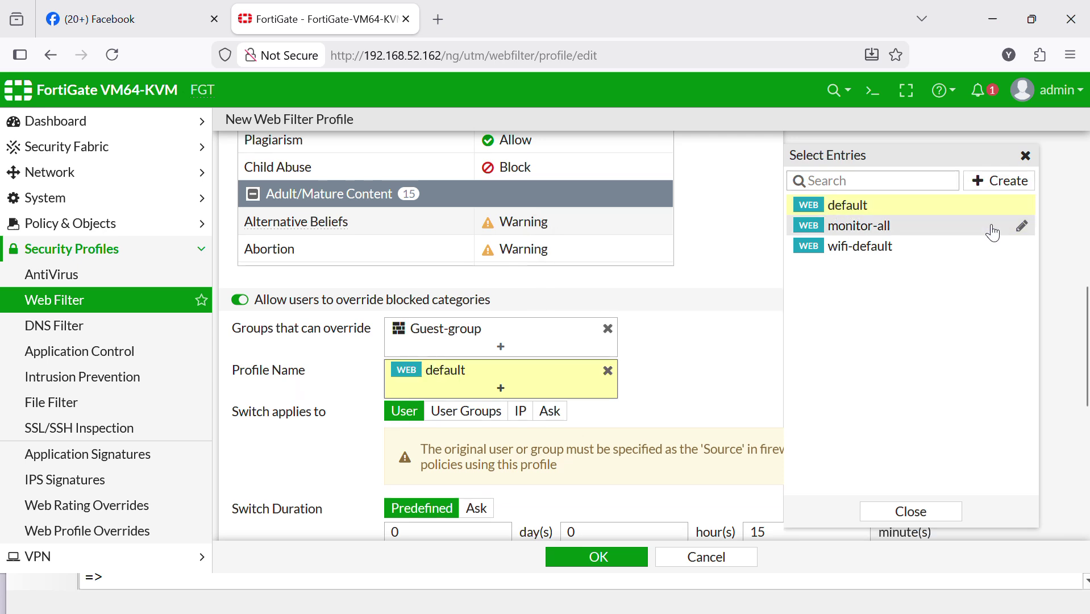
mouse_move(994, 262)
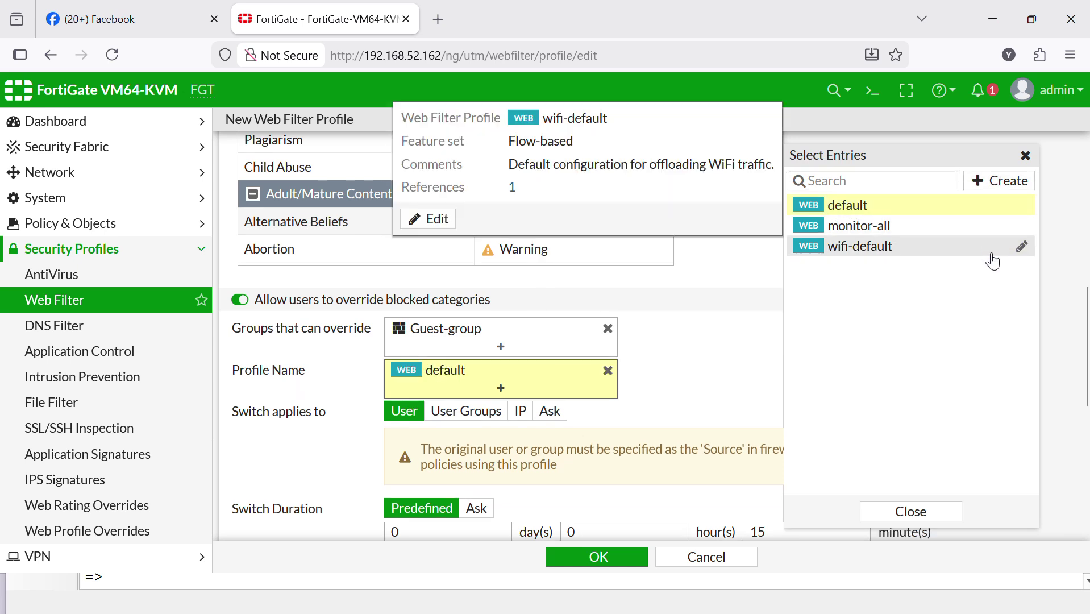
scroll(713, 343, down, 3)
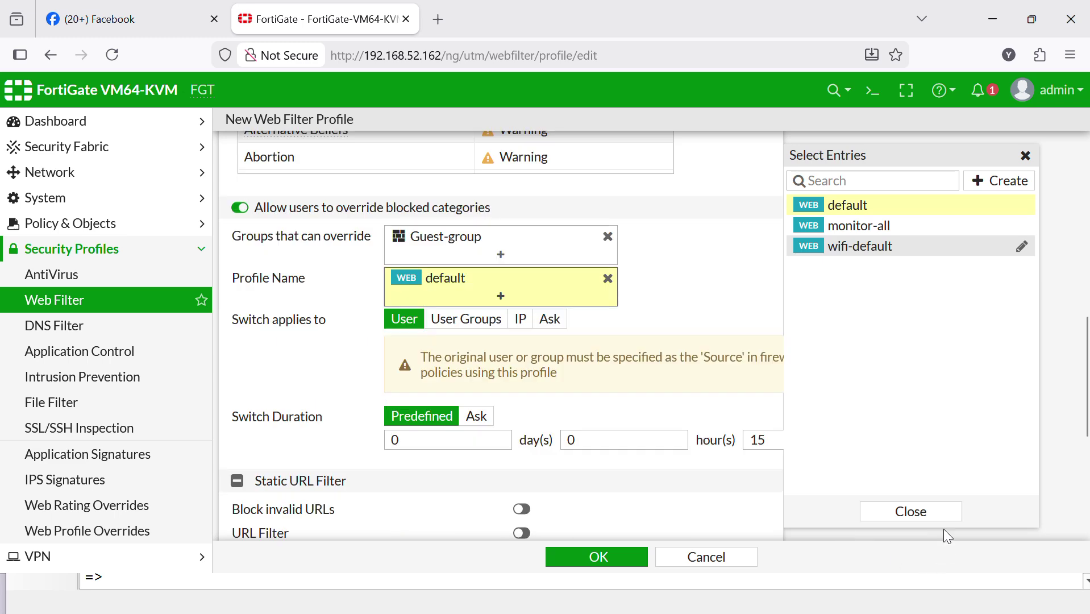
click(937, 512)
Step: Try the User Groups, IP and Ask options for what the override switch applies to, and return it to User
scroll(705, 261, down, 3)
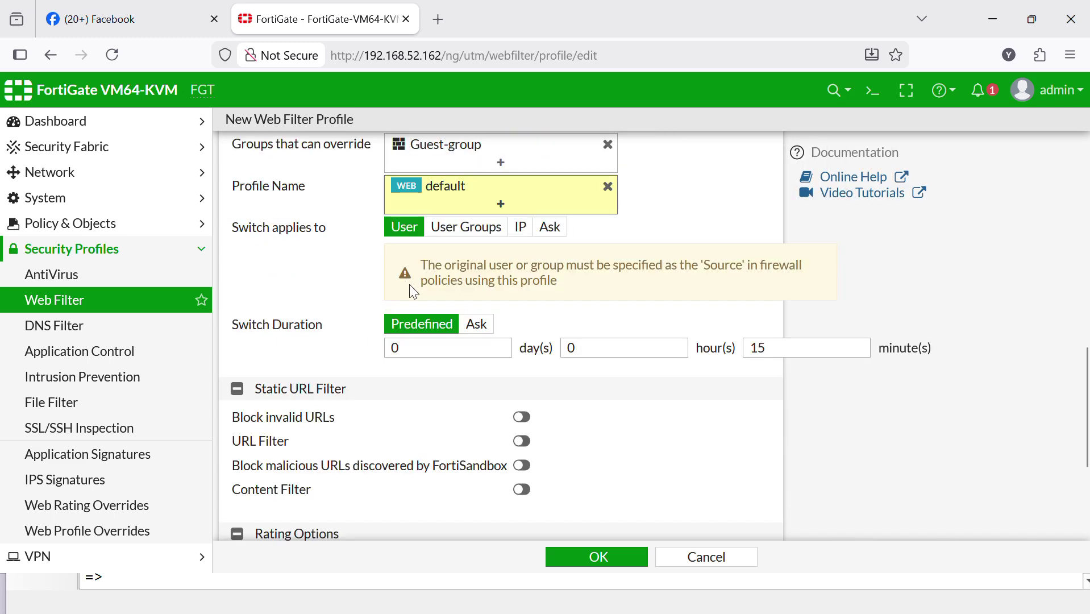
scroll(353, 341, up, 3)
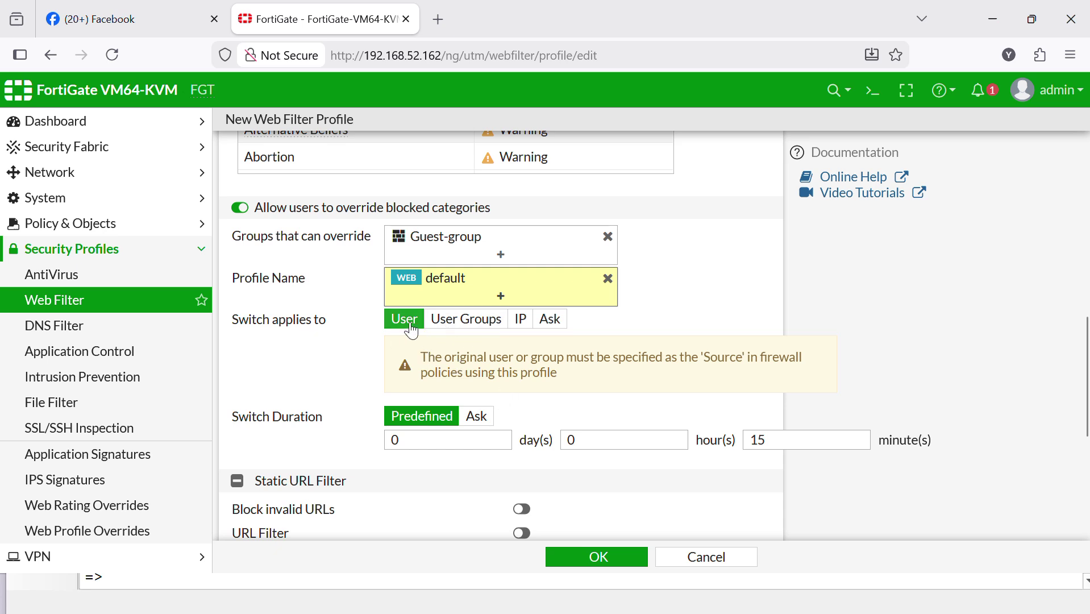
click(461, 321)
click(520, 321)
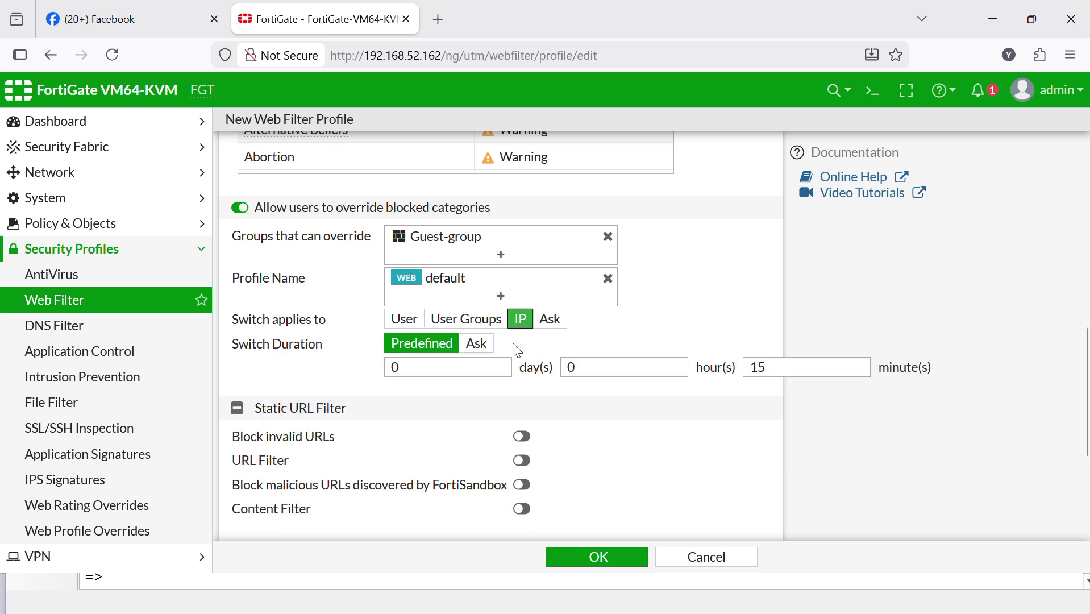
click(557, 332)
click(396, 319)
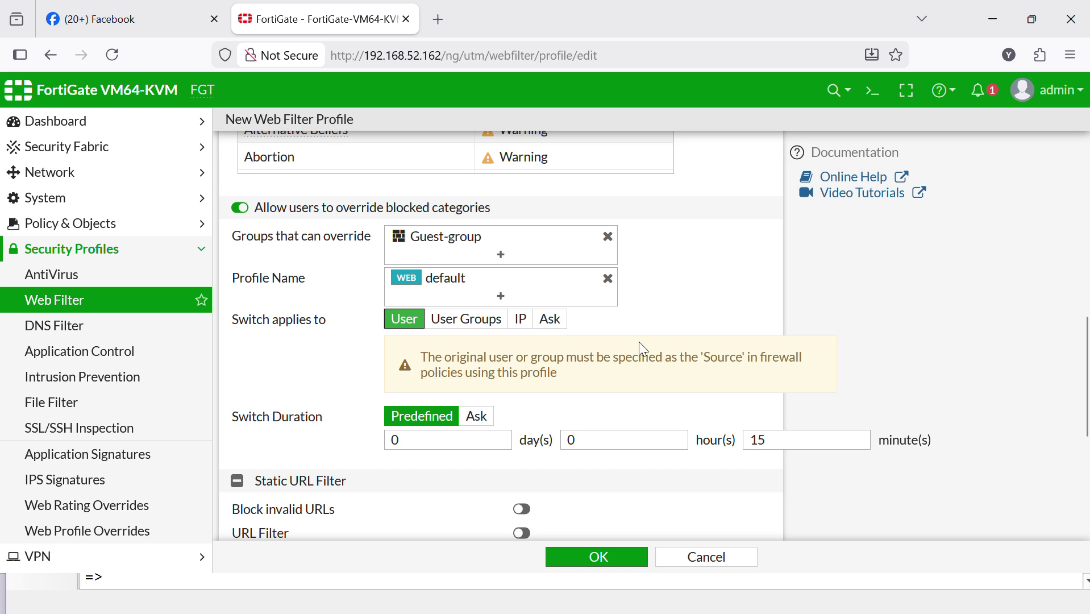
Step: Try the Ask option for the override's switch duration and return it to Predefined
scroll(637, 347, down, 2)
scroll(407, 334, up, 2)
click(479, 416)
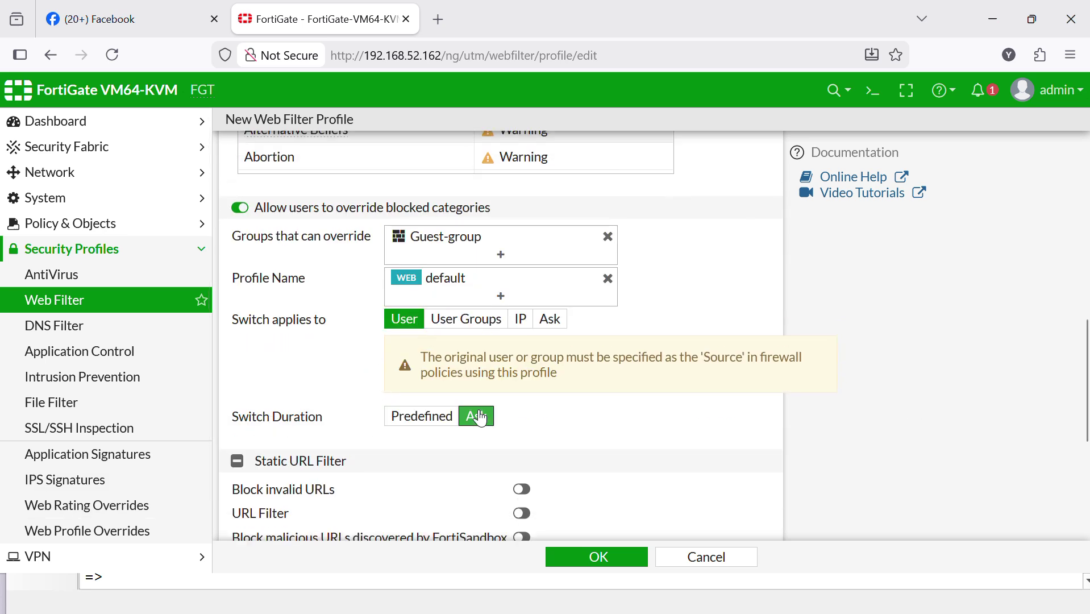
click(432, 420)
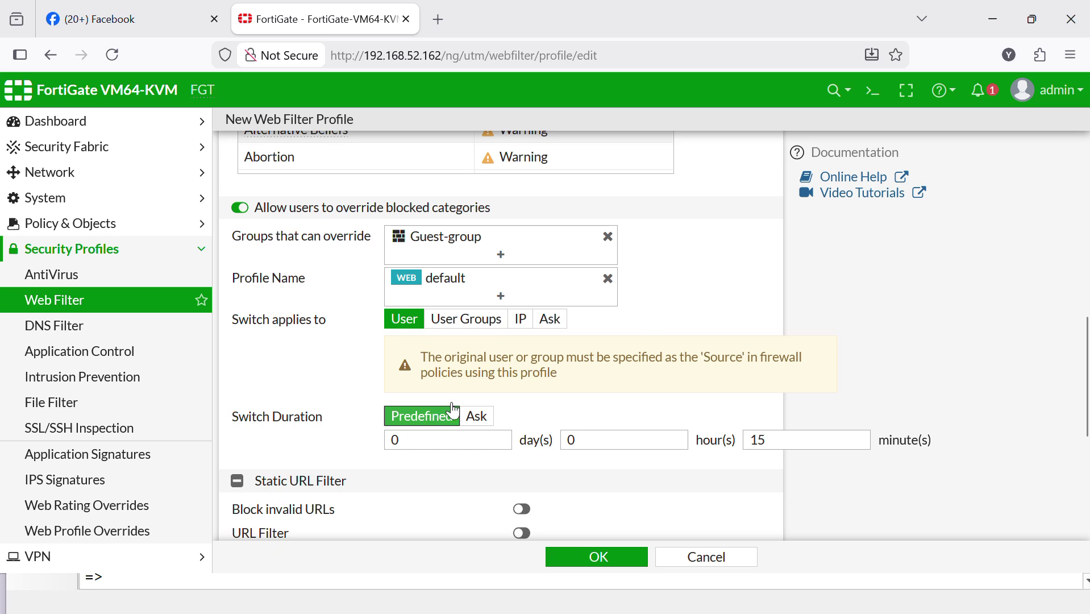
Step: Set the day value of the predefined switch duration to 2
scroll(662, 332, up, 3)
scroll(678, 325, down, 3)
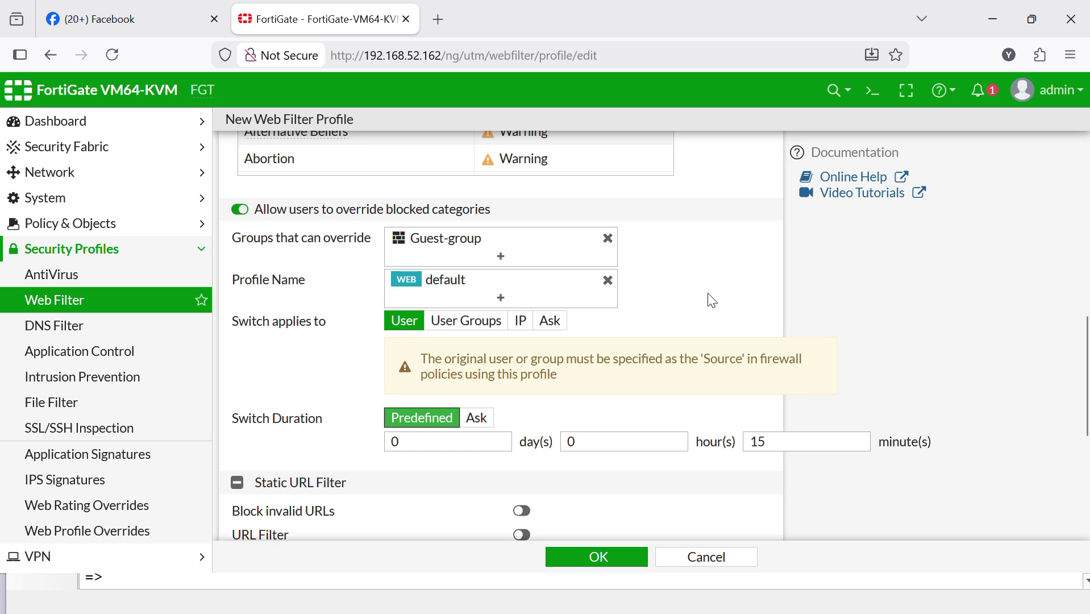
scroll(712, 301, up, 6)
scroll(713, 300, down, 3)
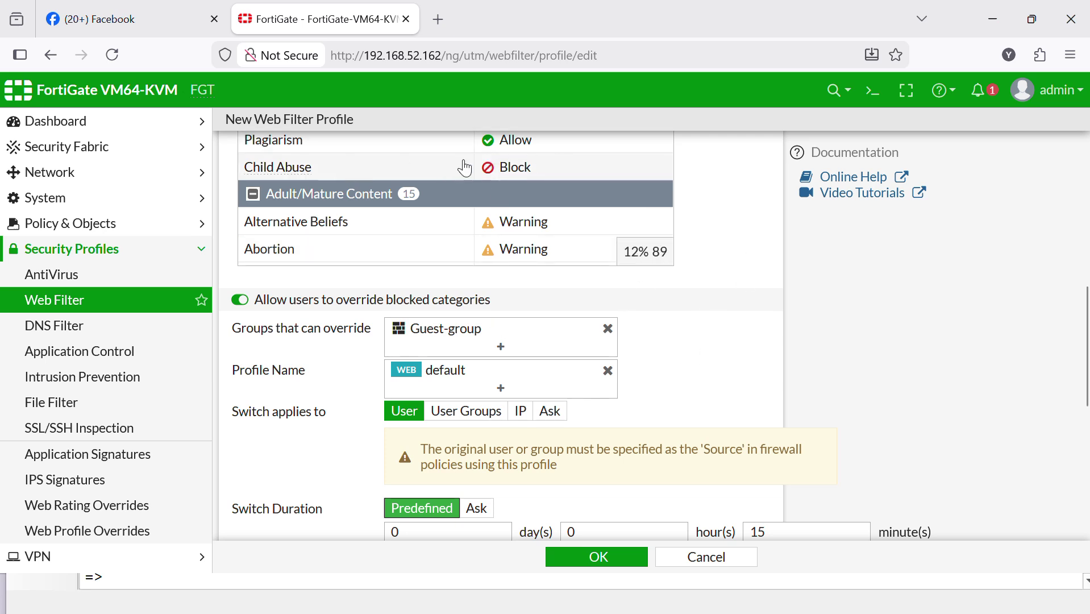
scroll(698, 372, down, 1)
scroll(698, 372, down, 3)
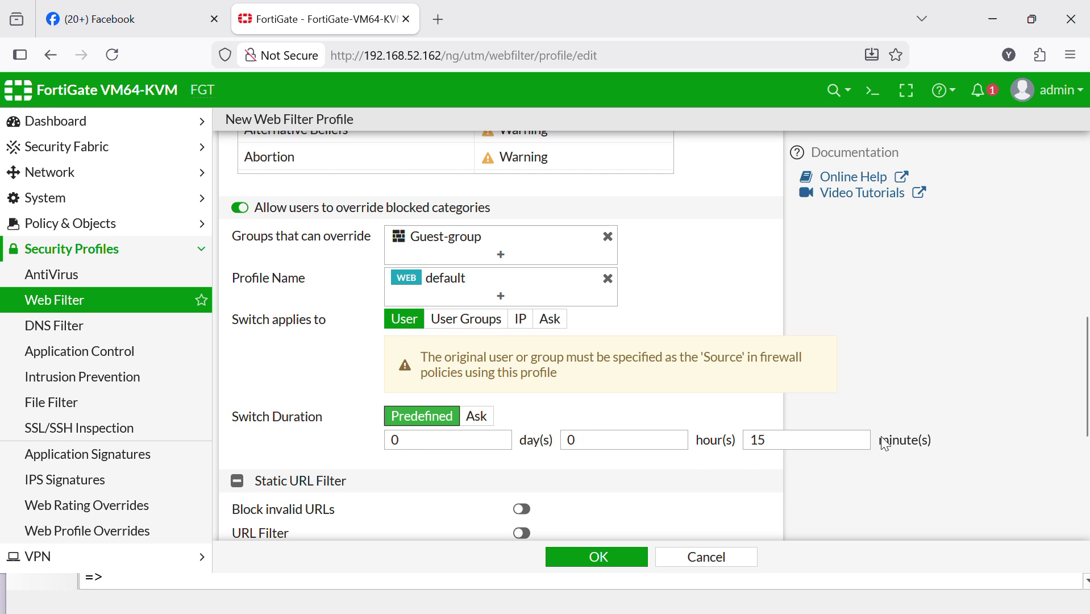
click(398, 440)
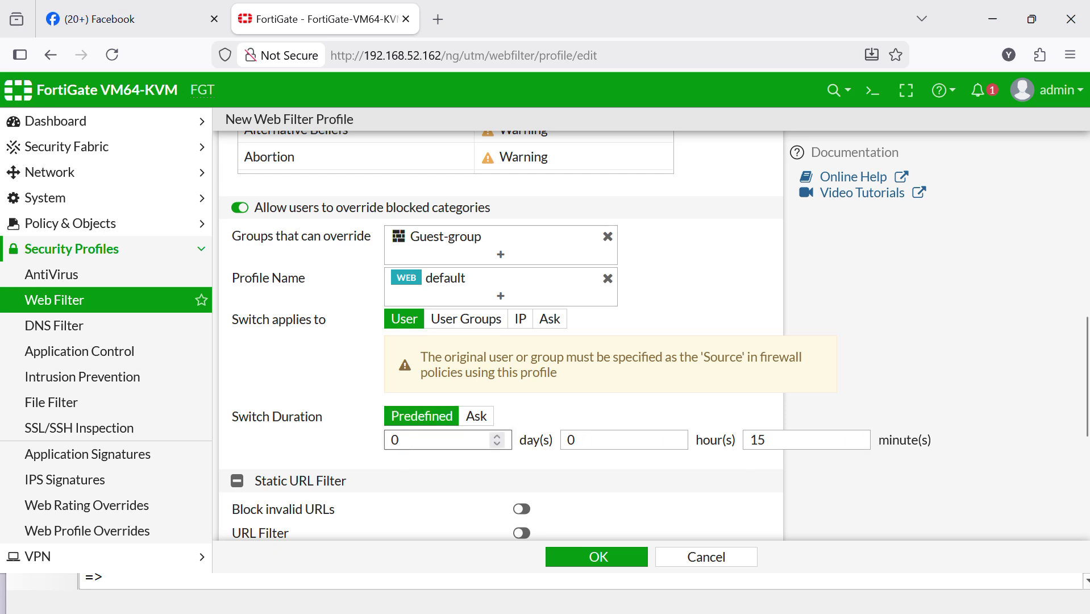
key(BackSpace)
text(2)
Step: Enable Block invalid URLs and URL Filter in the Static URL Filter settings
scroll(637, 302, down, 3)
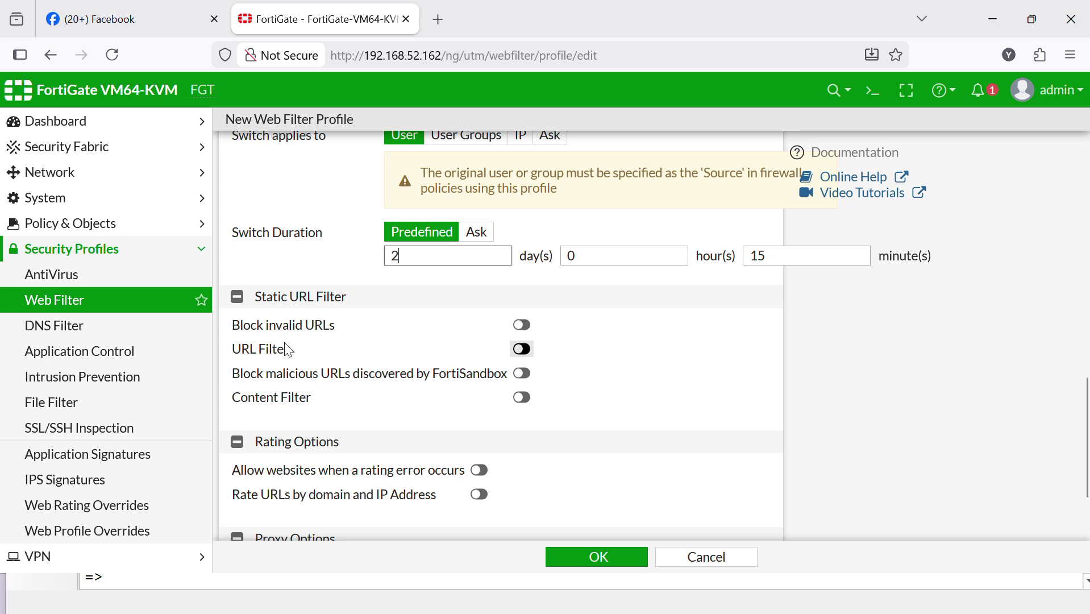
click(530, 337)
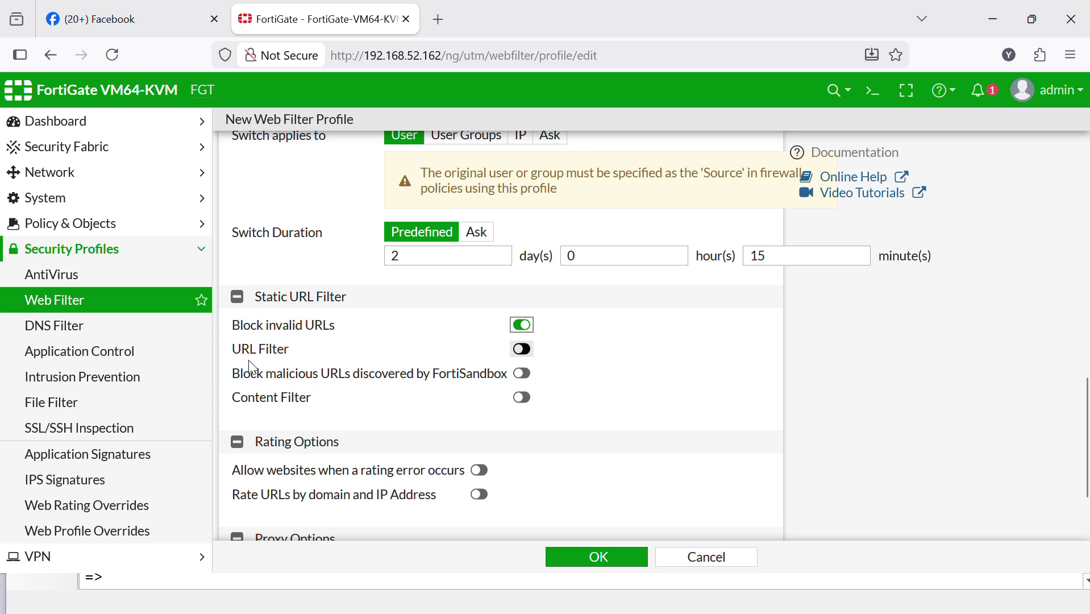
click(522, 349)
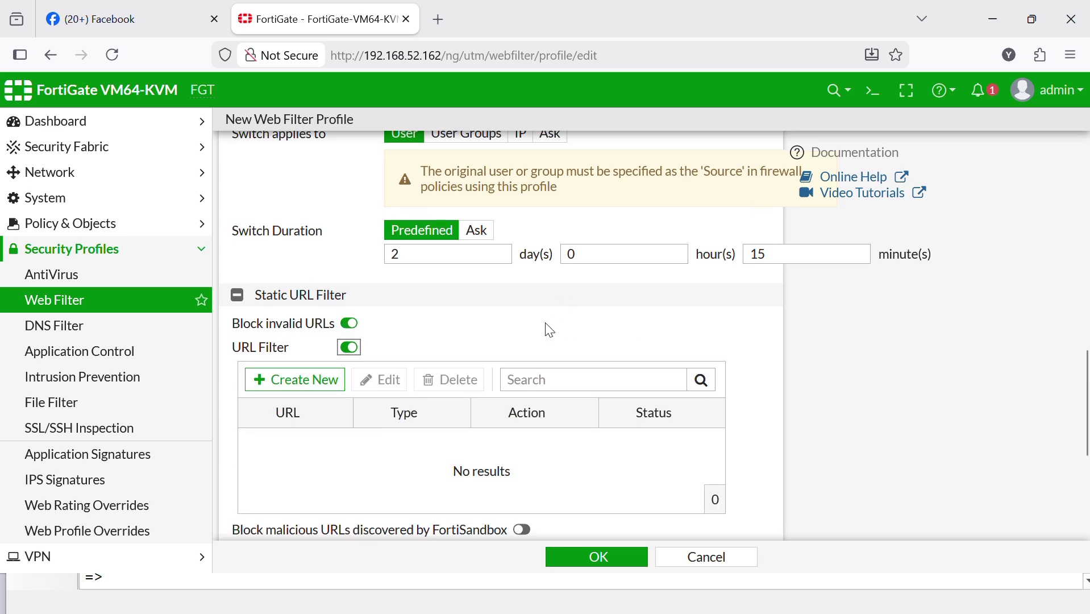
scroll(447, 333, down, 3)
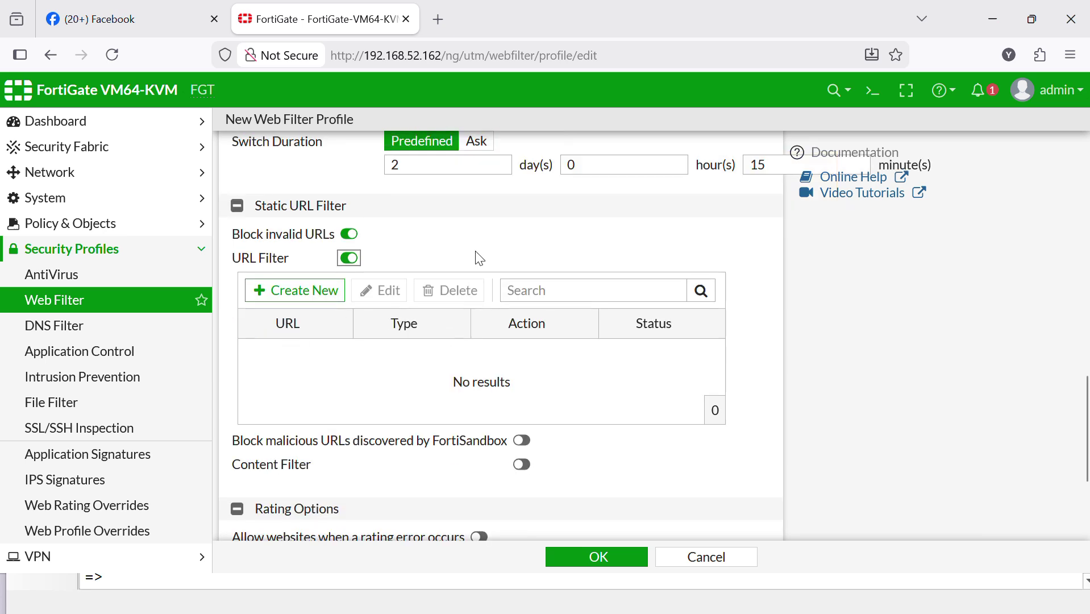
scroll(480, 296, up, 3)
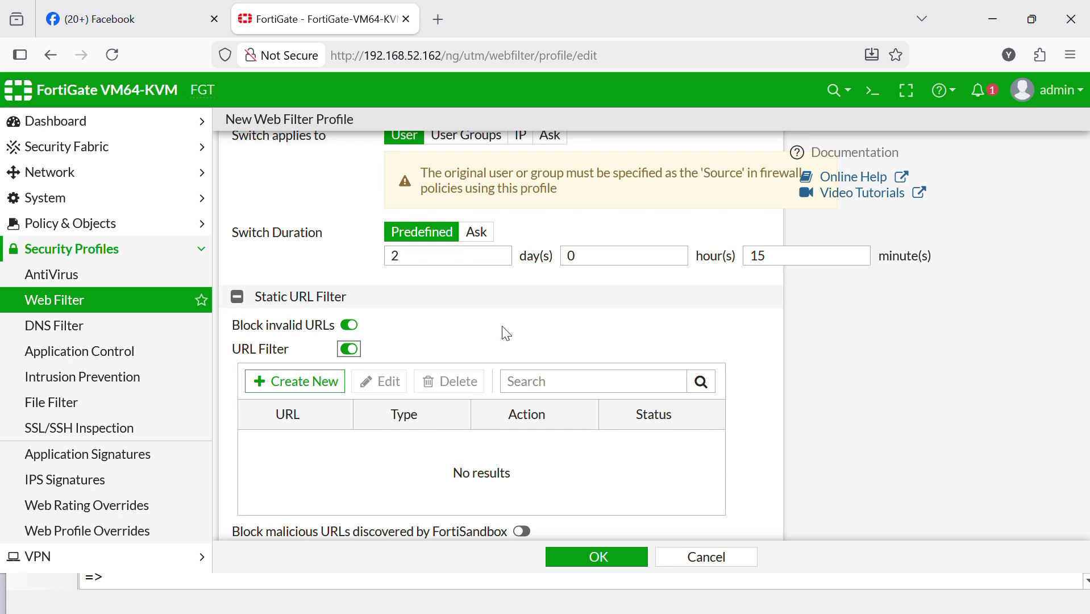
Step: Set the action of the Social Networking category to Block in the FortiGuard category table
scroll(520, 340, up, 6)
scroll(623, 301, up, 4)
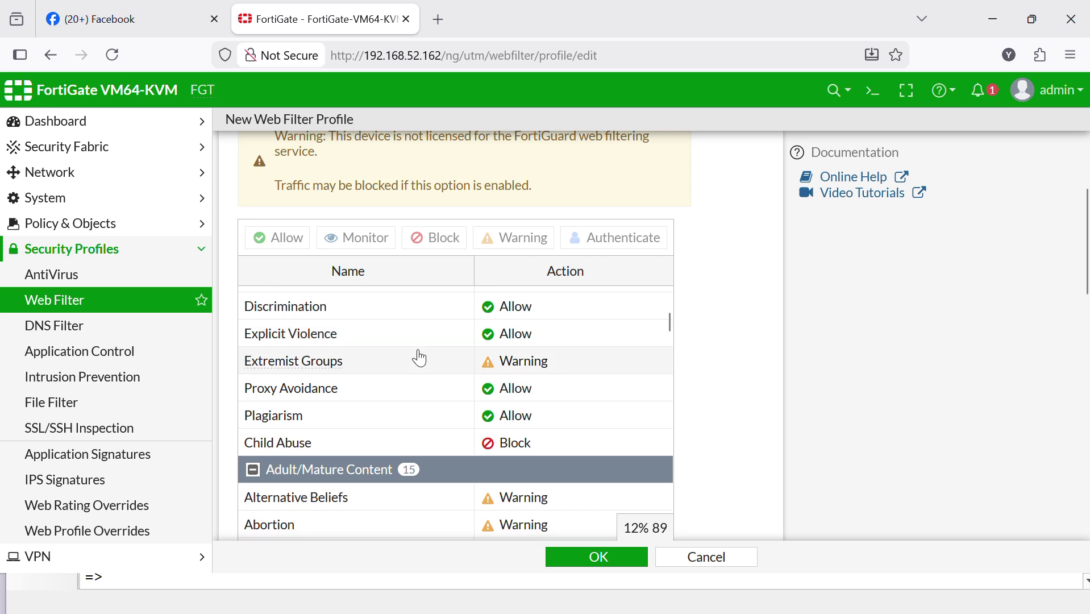
scroll(421, 358, down, 6)
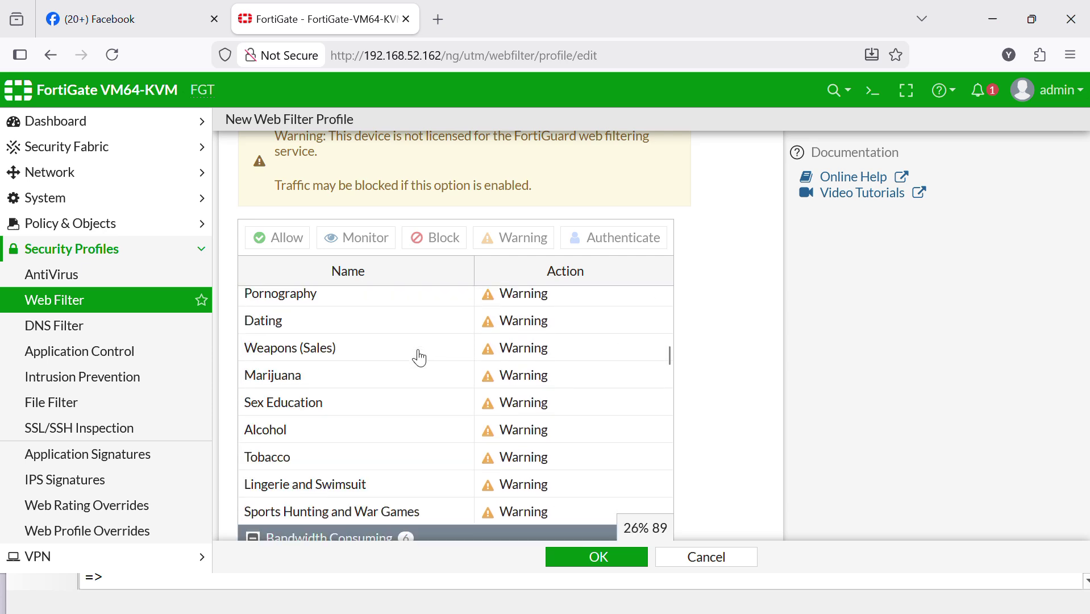
scroll(420, 358, down, 5)
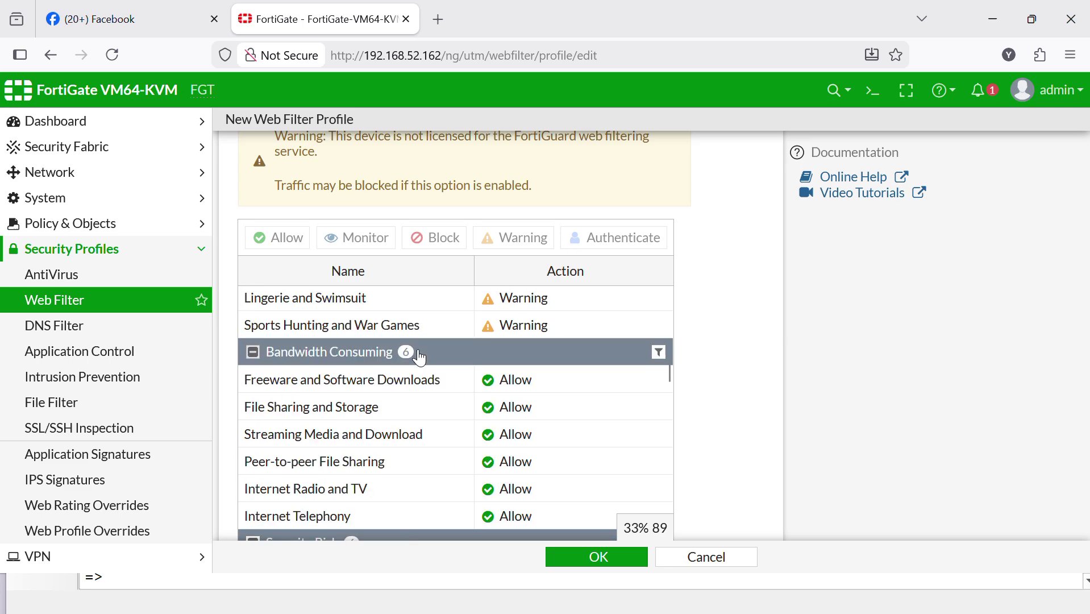
scroll(421, 358, down, 7)
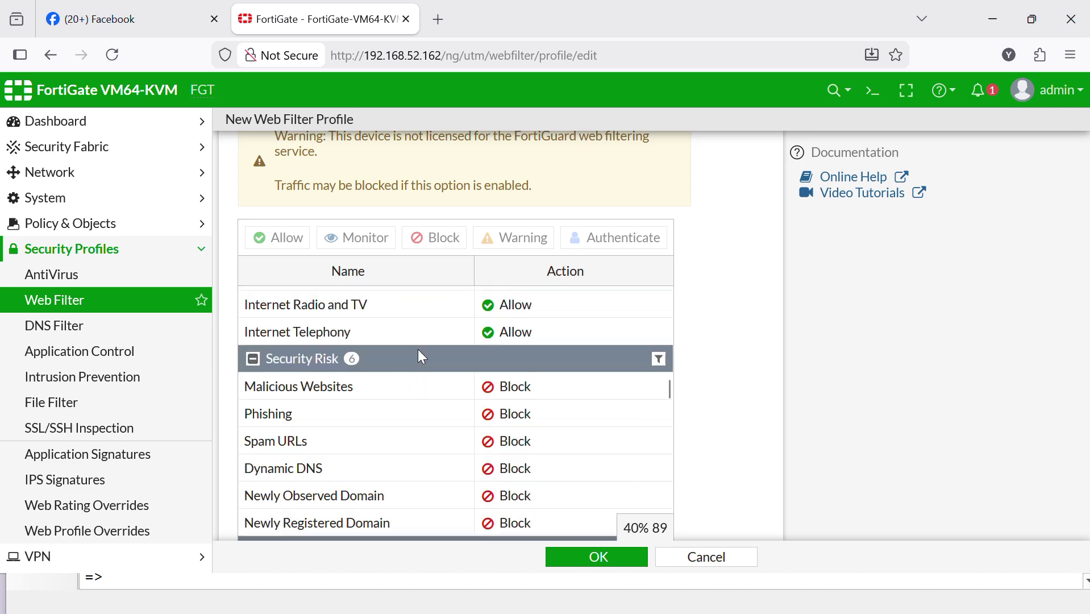
scroll(421, 359, down, 2)
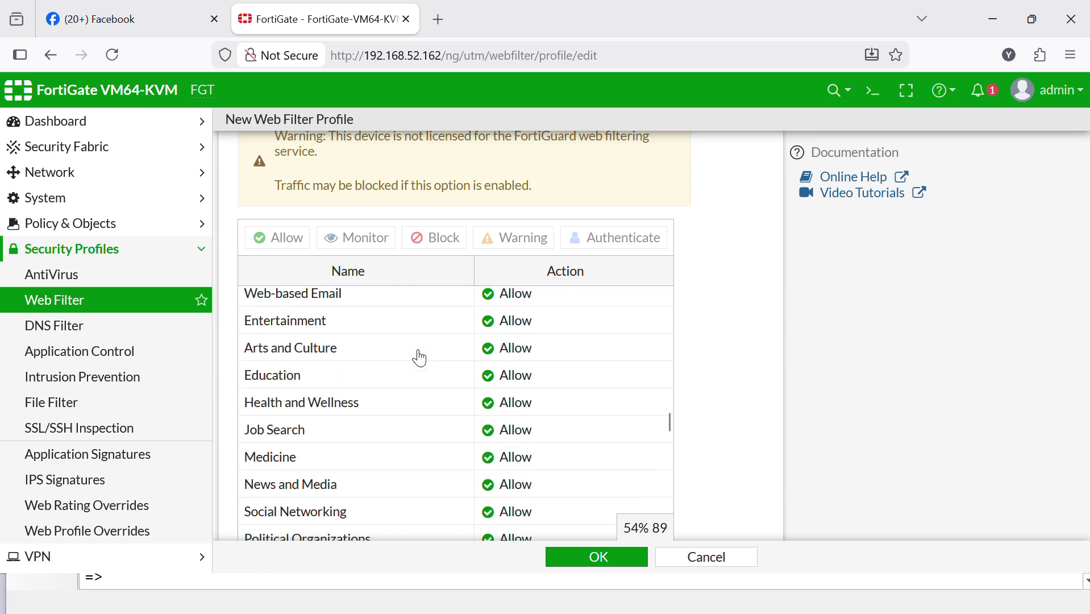
scroll(421, 358, down, 4)
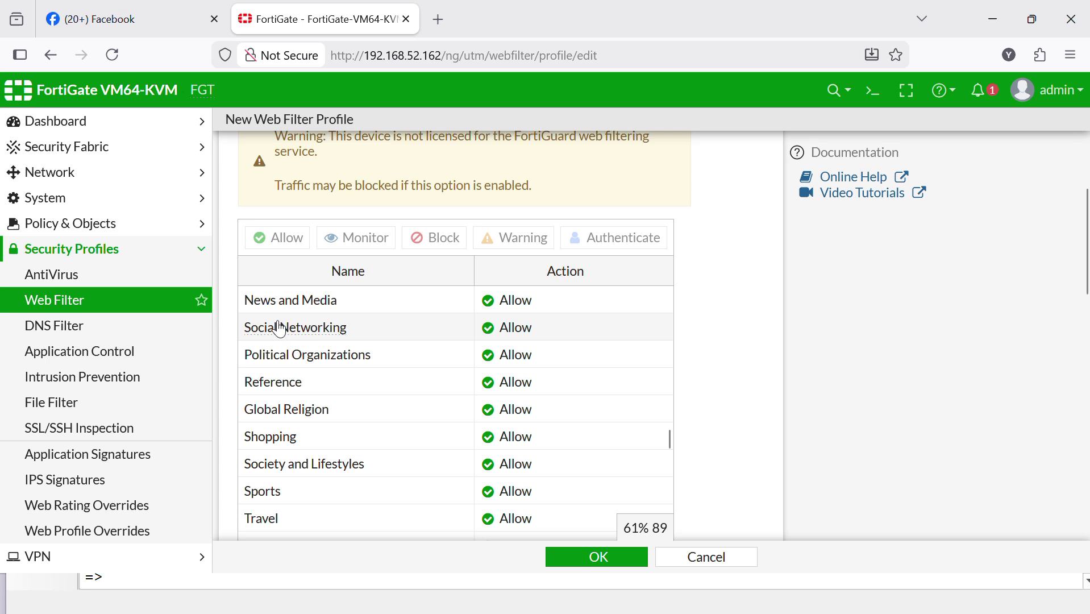
right_click(276, 328)
click(348, 381)
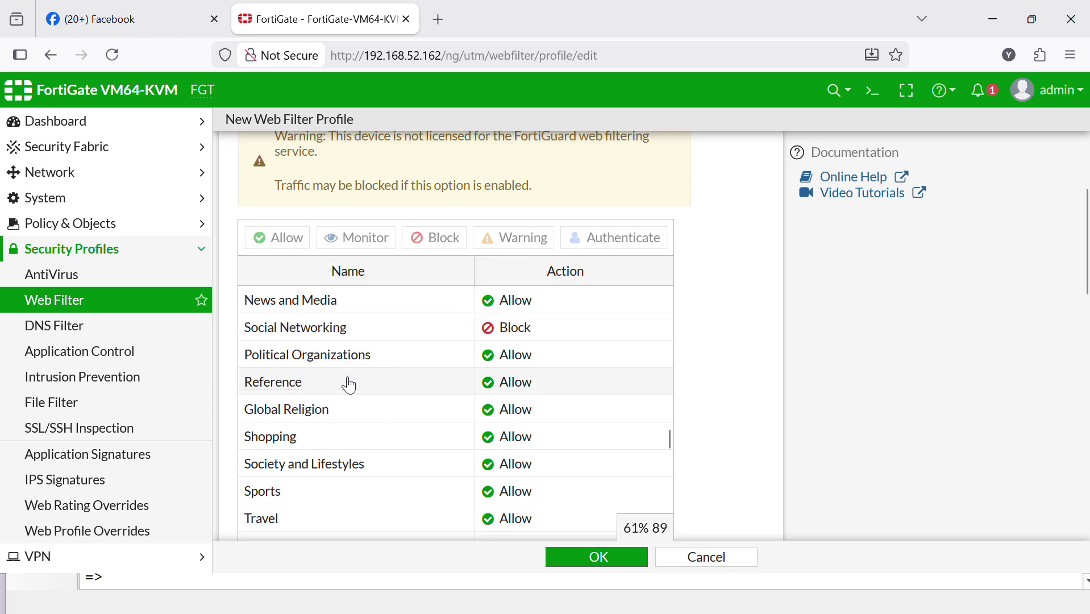
drag(1085, 224, 1087, 378)
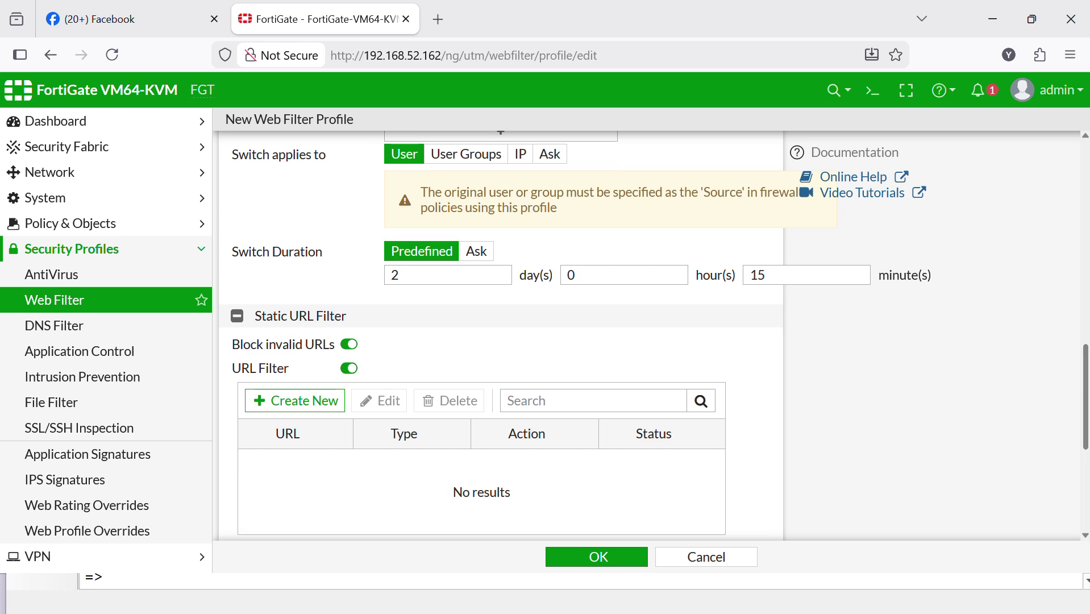
Step: Add a static URL filter entry for twitter.com with type Simple, action Allow and status Enable
click(311, 410)
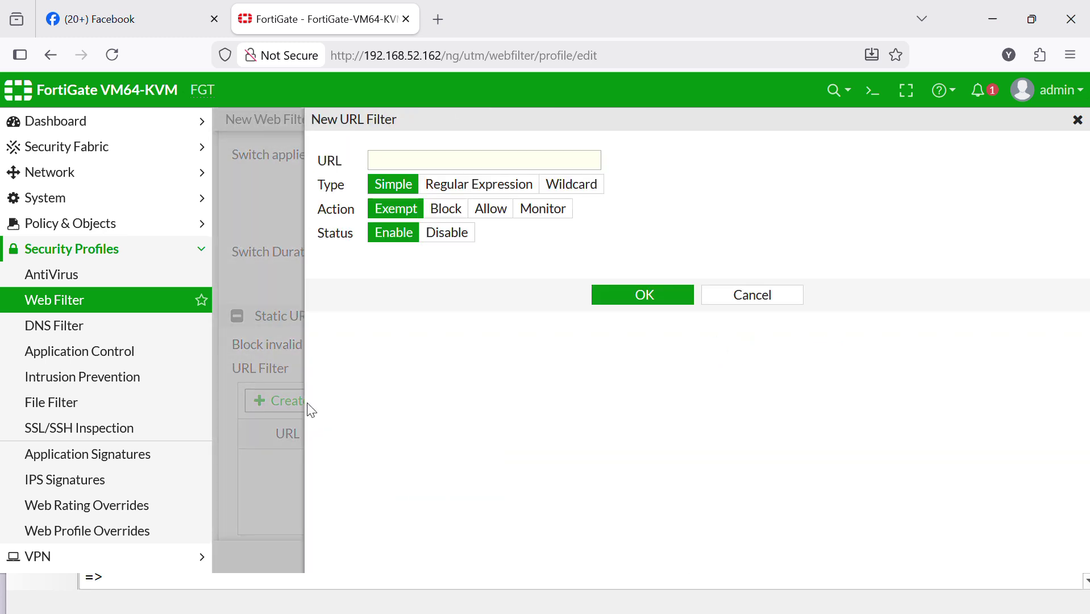
click(400, 160)
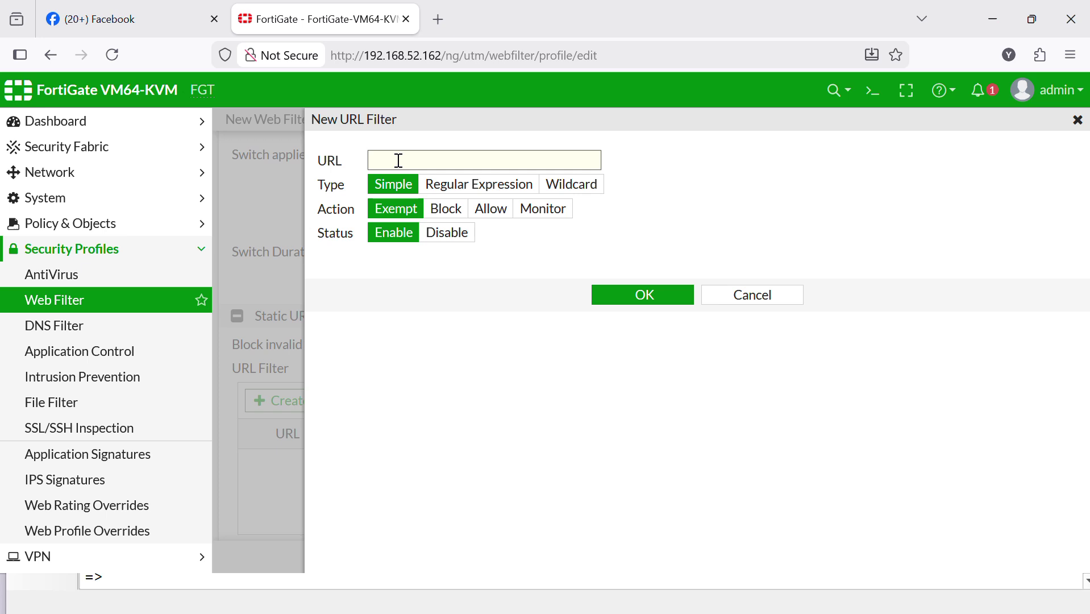
text(twit)
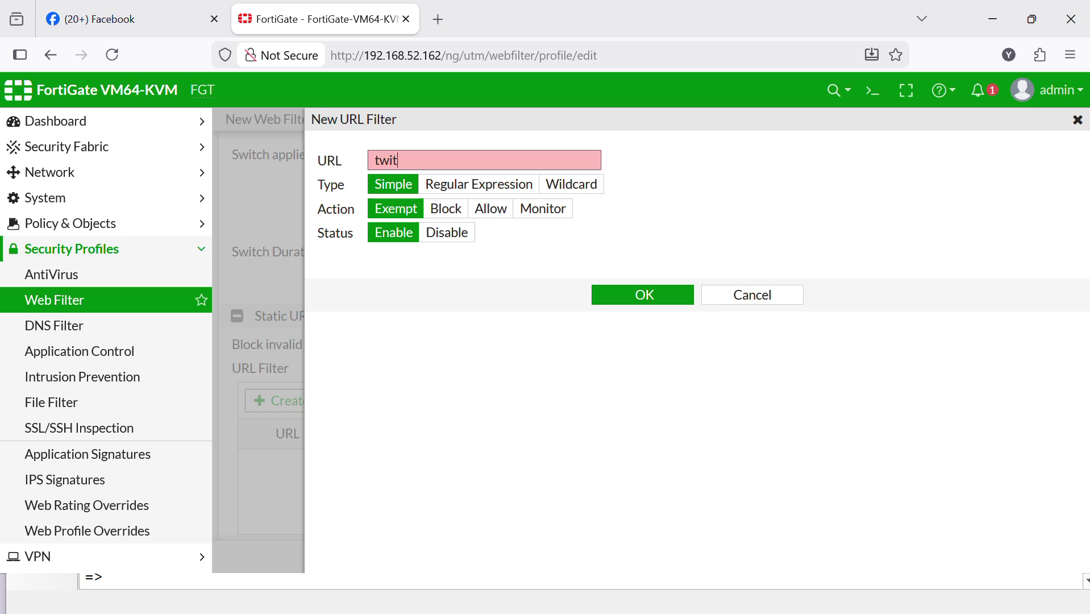
text(ter.com)
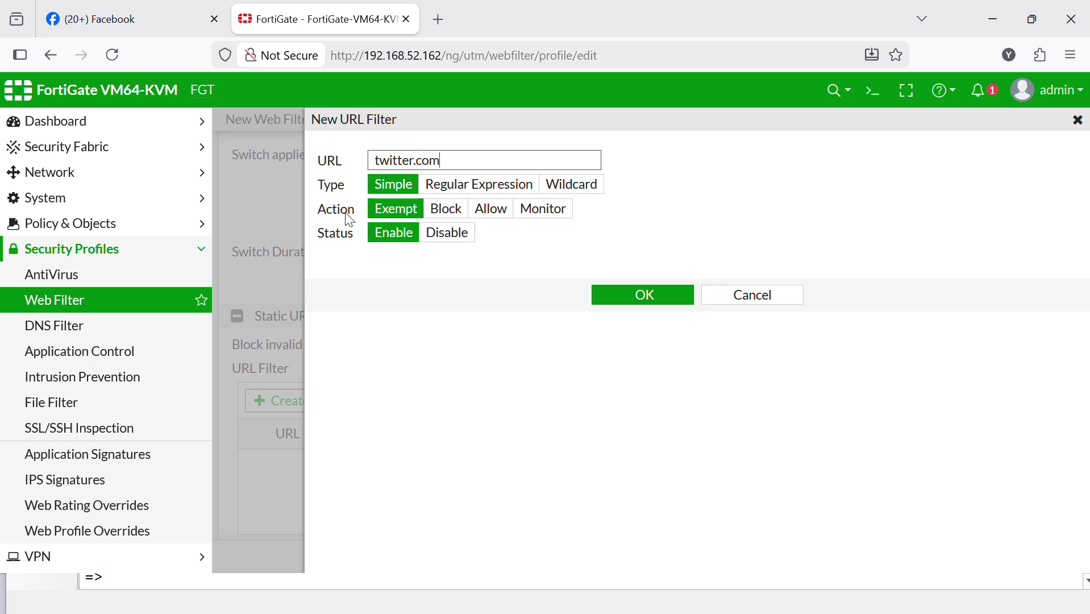
click(500, 215)
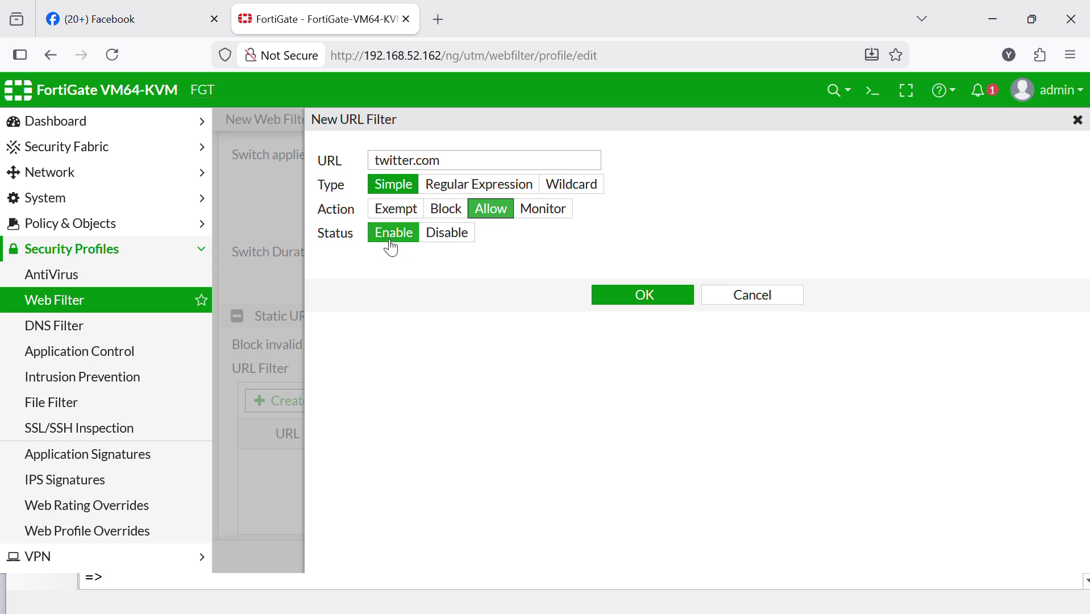
click(642, 296)
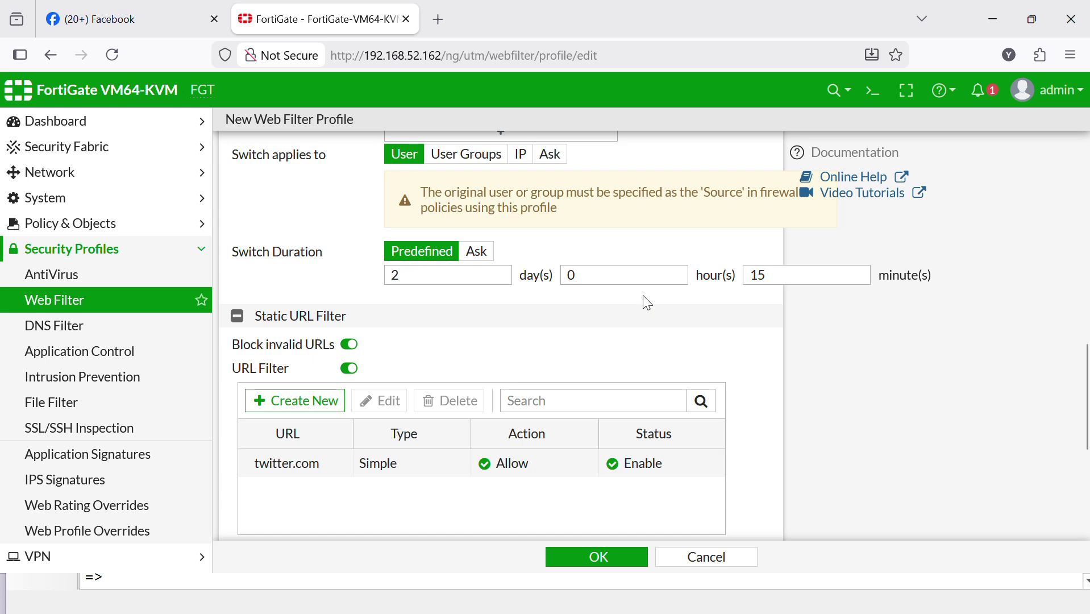
Step: Try the option to block malicious URLs discovered by FortiSandbox and turn it off again
scroll(648, 302, down, 2)
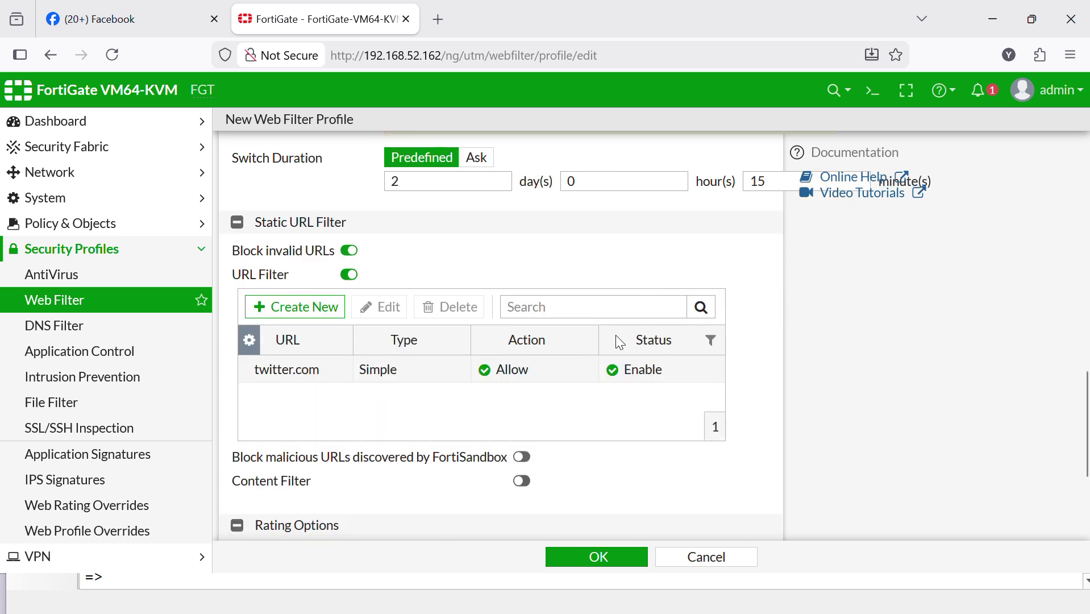
scroll(617, 334, down, 2)
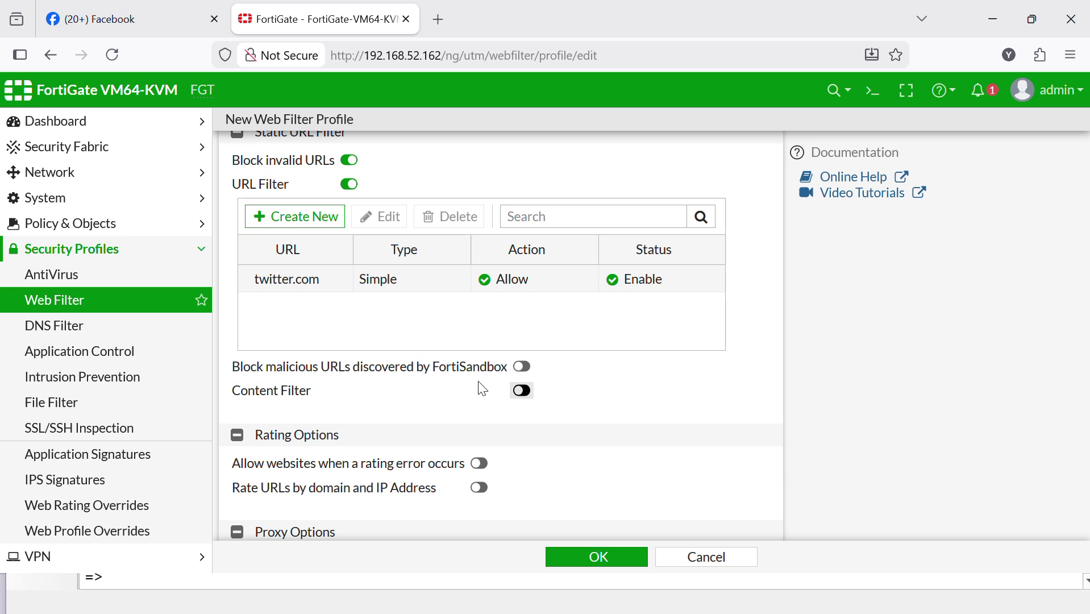
click(523, 368)
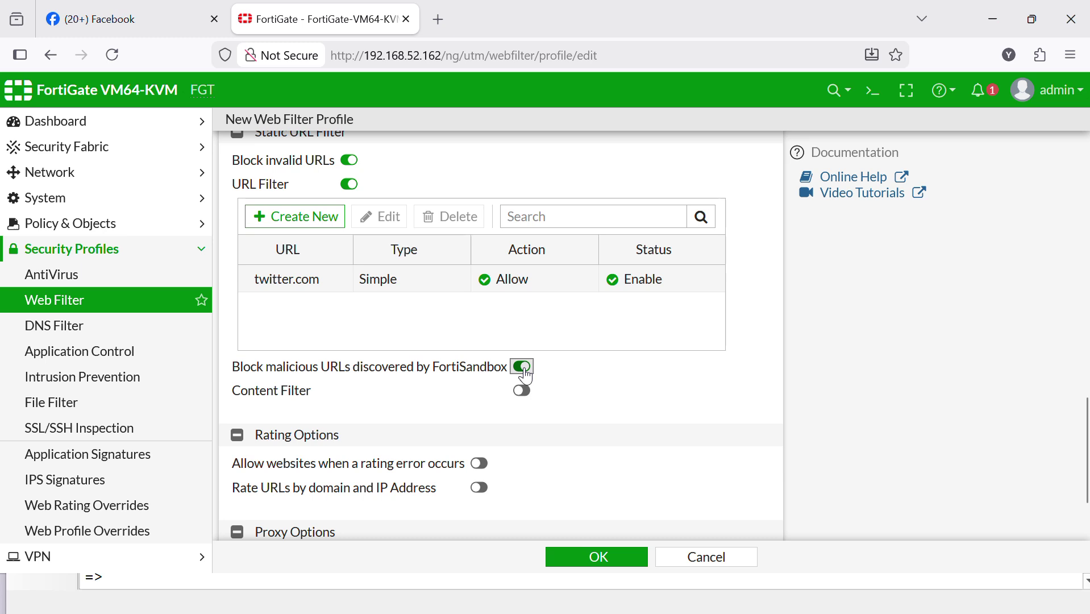
click(527, 377)
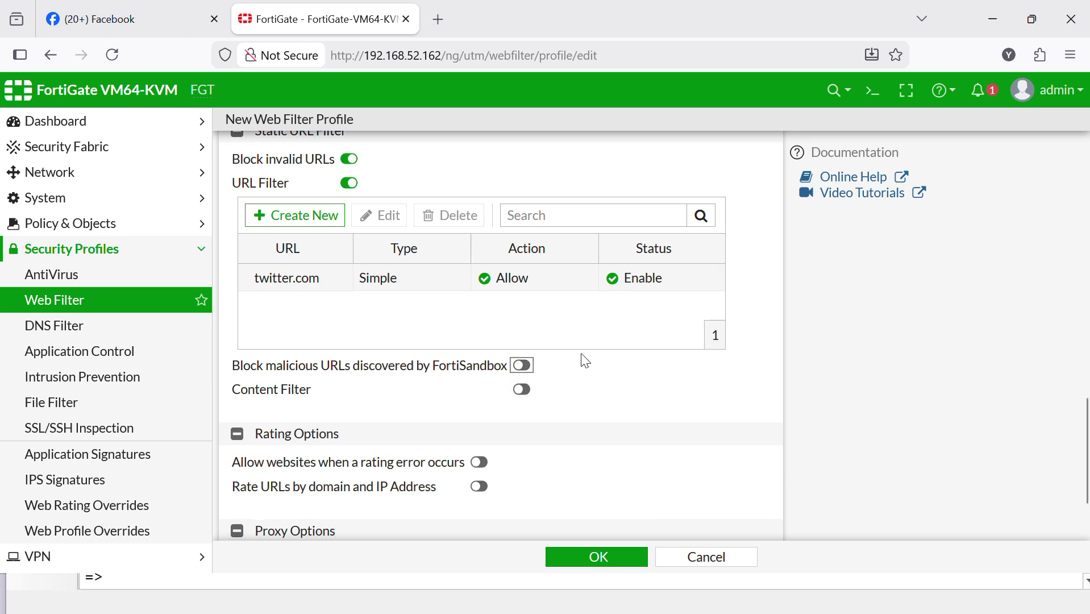
Step: Enable Content Filter and add a wildcard pattern "orange" with language Western, action Block and status Disable
scroll(592, 361, down, 2)
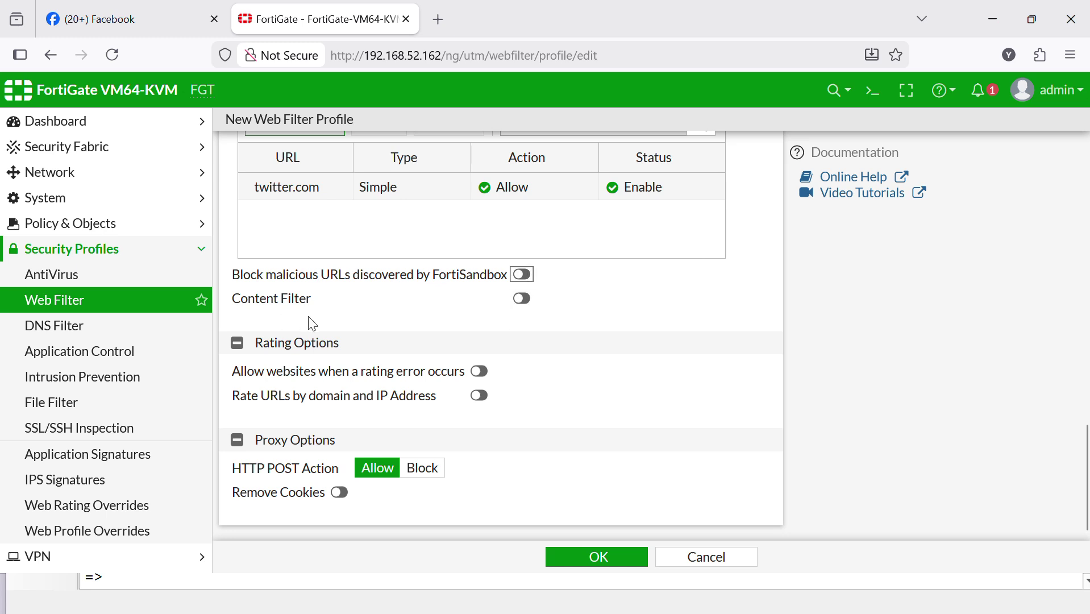
click(523, 299)
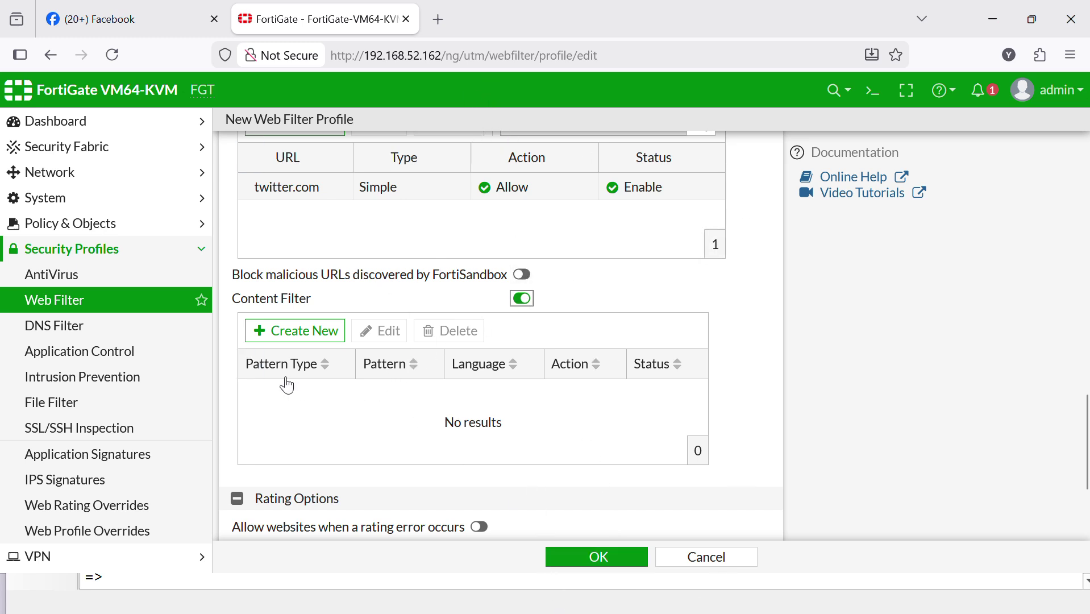
click(292, 332)
click(492, 186)
text(orange)
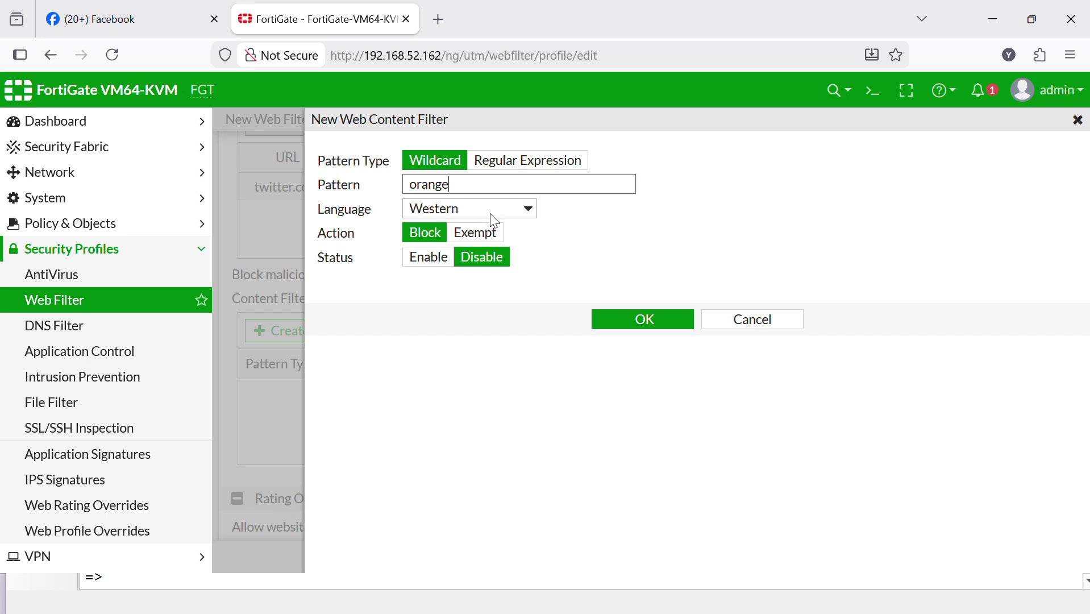
click(660, 323)
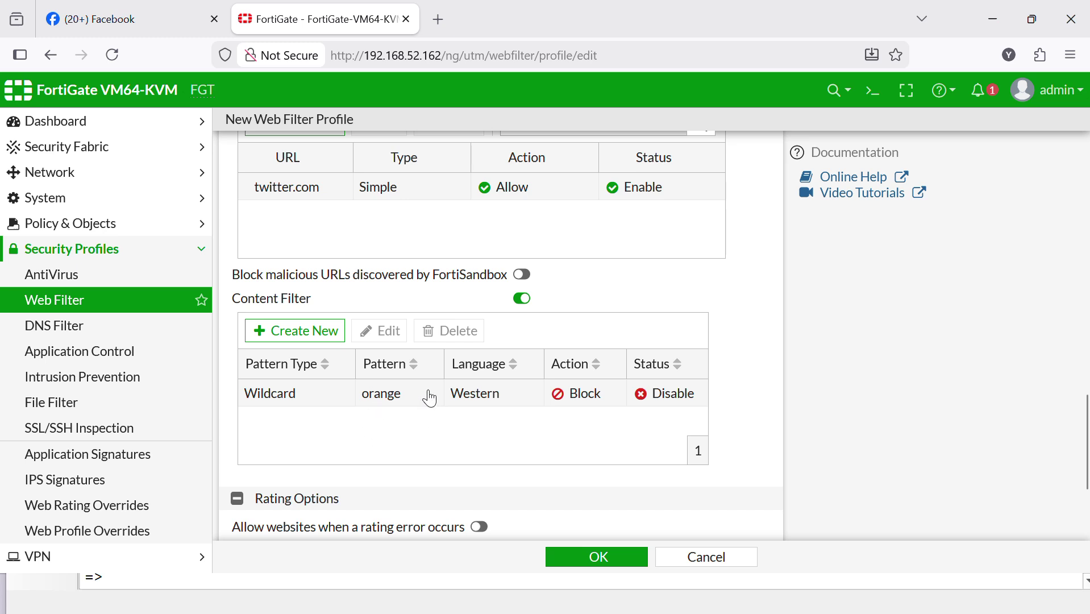
Step: Enable the rating options to allow websites when a rating error occurs and to rate URLs by domain and IP address
scroll(428, 397, down, 3)
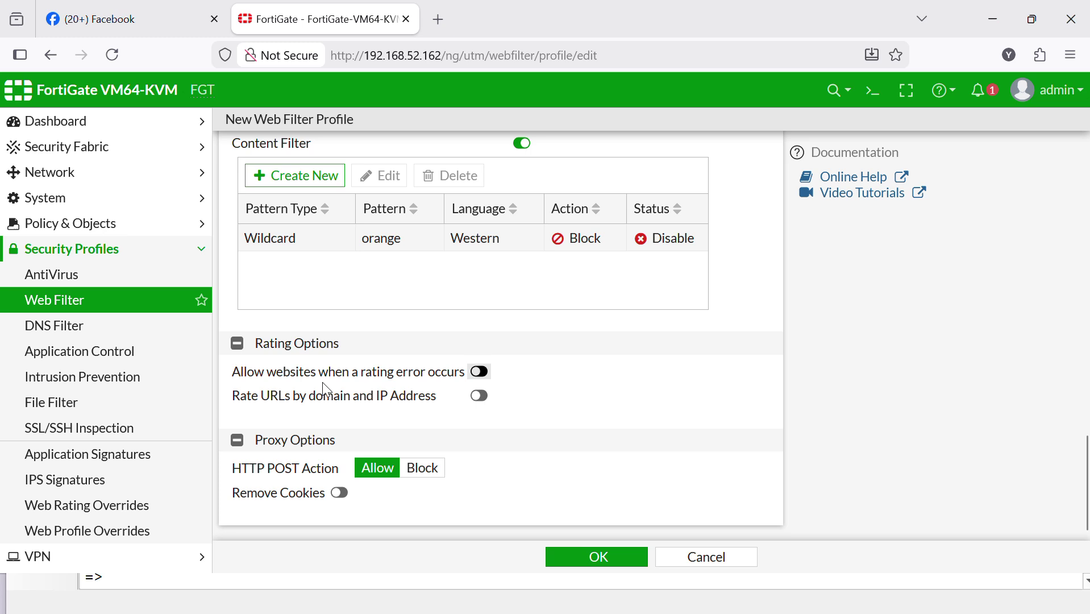
click(481, 375)
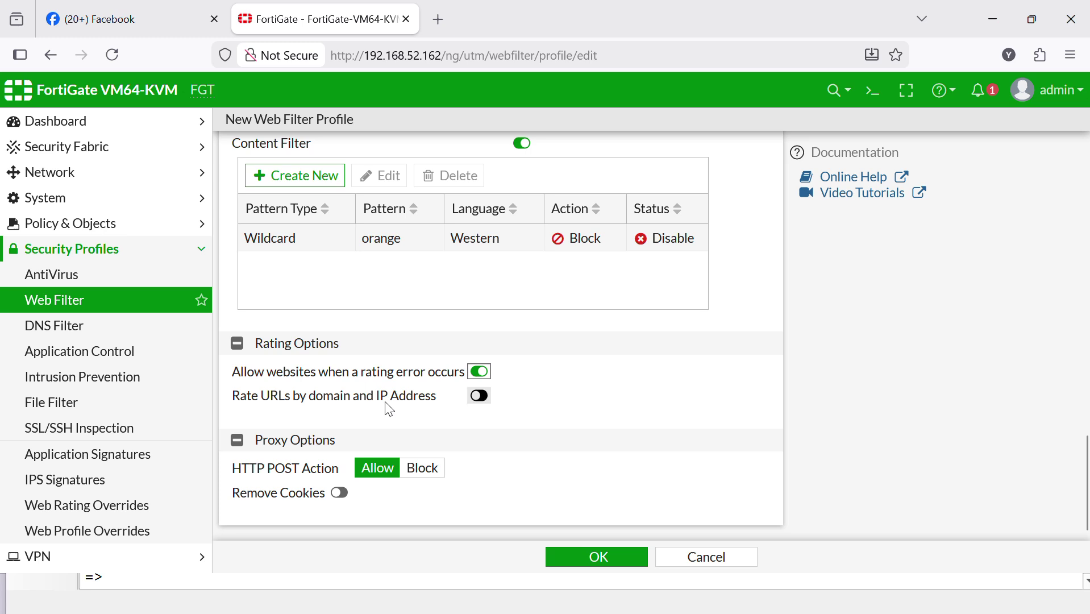
click(480, 396)
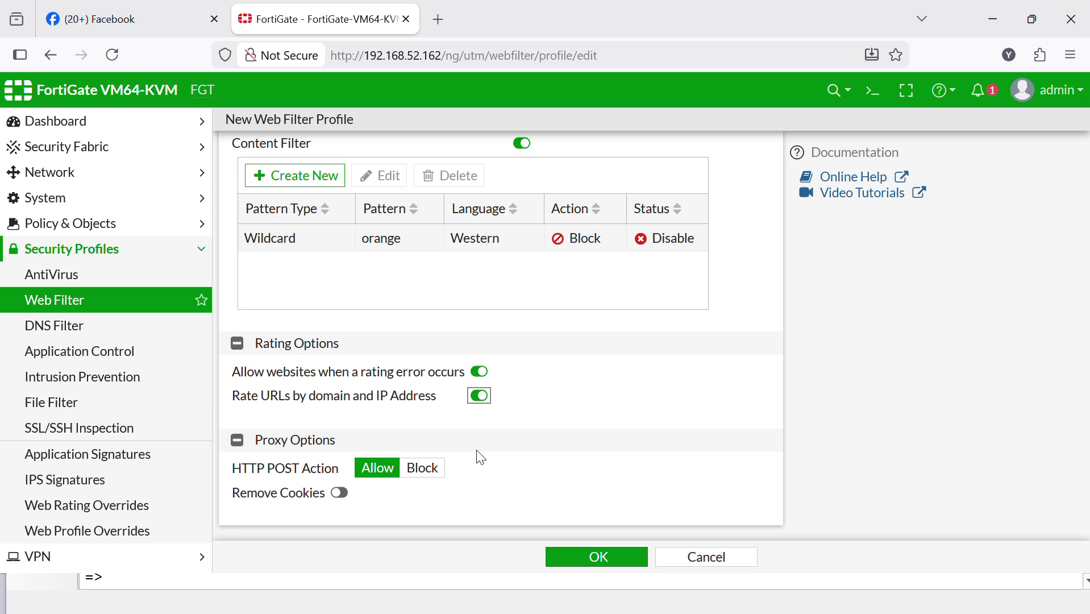
Step: Try Block as the HTTP POST Action in the proxy options and return it to Allow
click(427, 474)
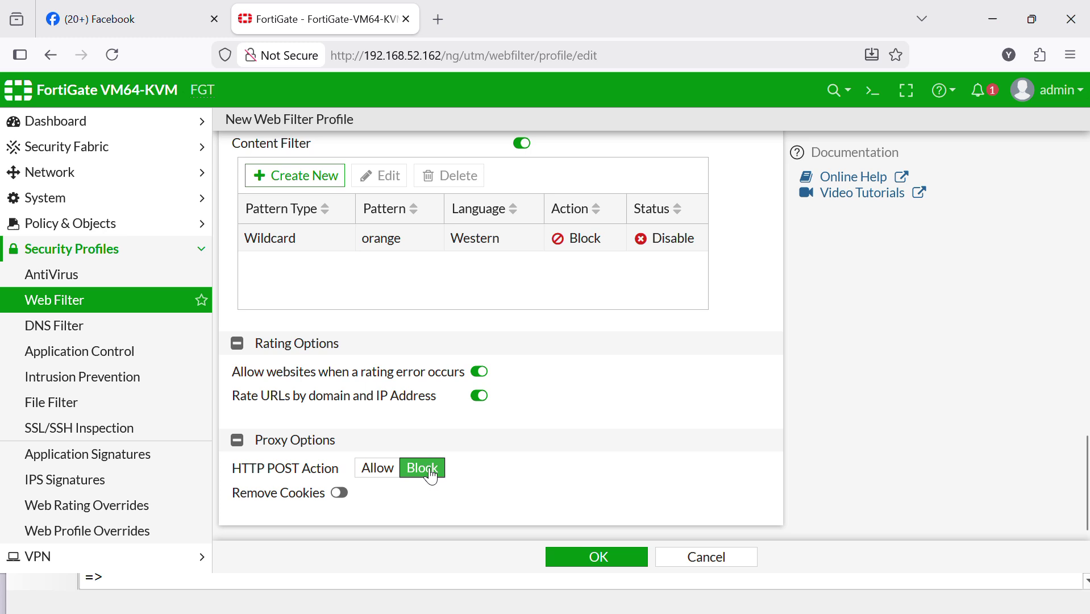
click(378, 475)
click(421, 474)
click(383, 481)
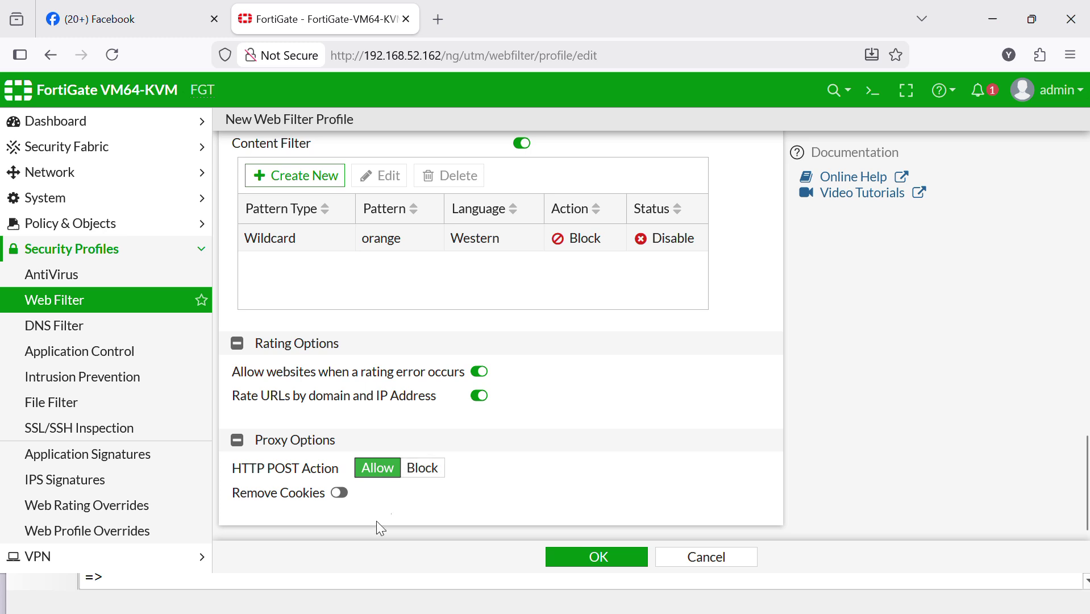
Step: Enable Remove Cookies in the proxy options and save the new web filter profile
click(341, 494)
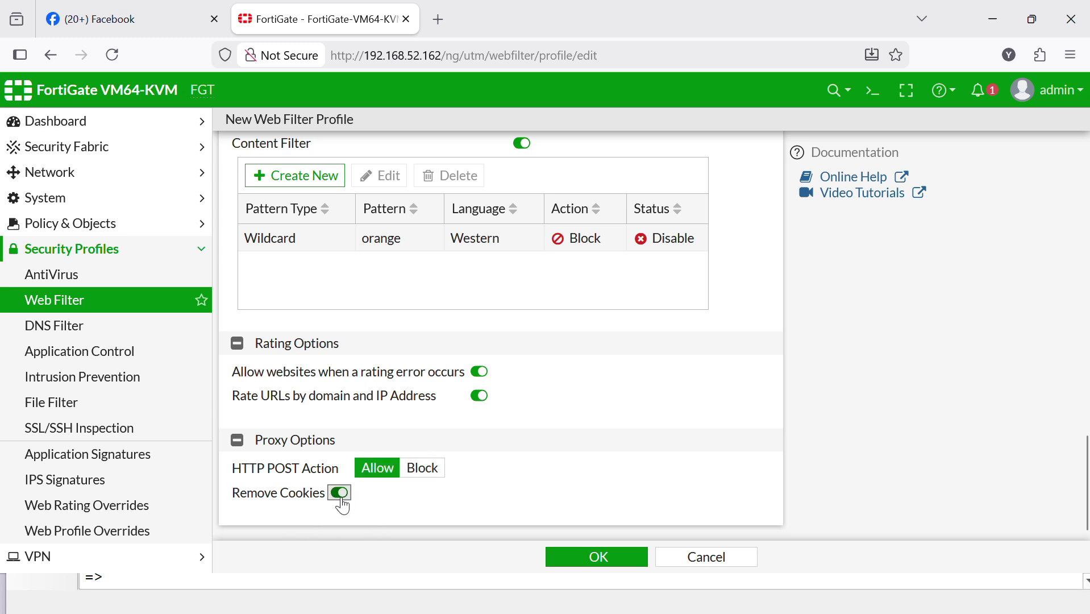
click(619, 563)
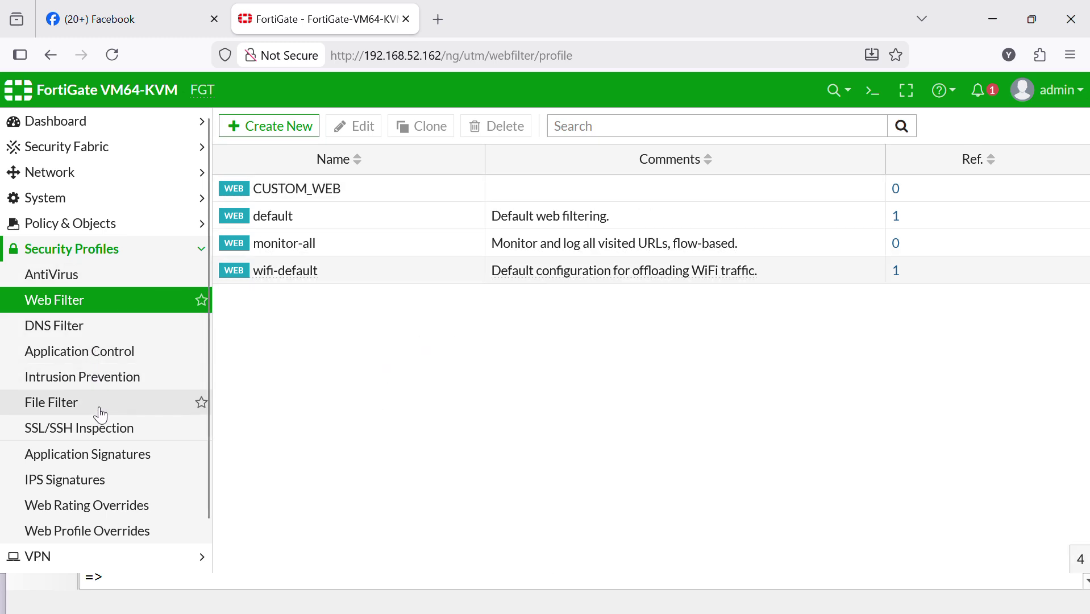
Step: Start a new web rating override and enter alibaba.com as its URL
scroll(110, 426, down, 2)
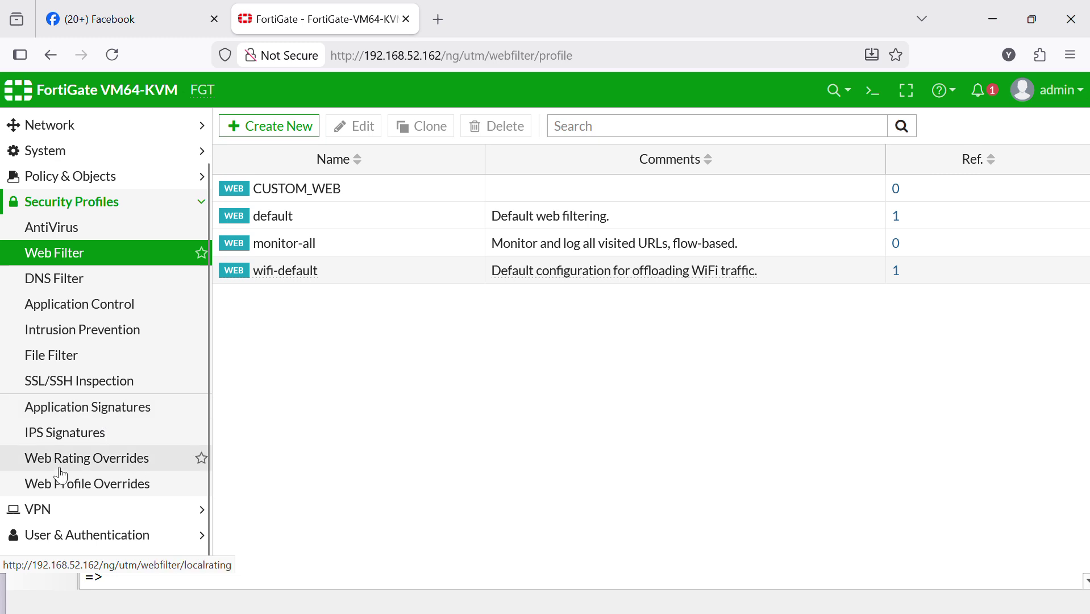
click(90, 467)
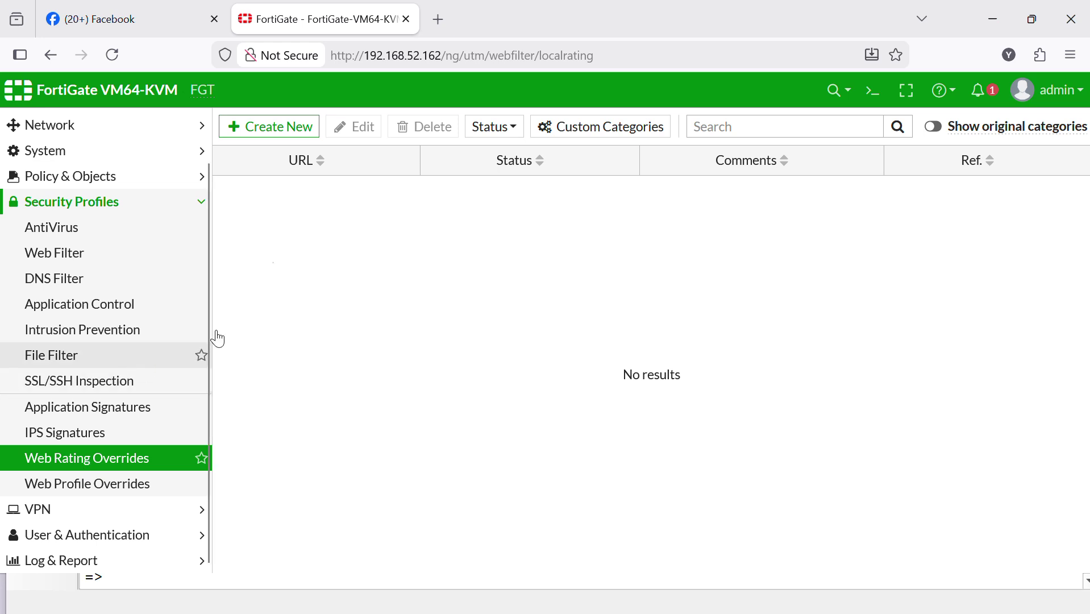
click(273, 127)
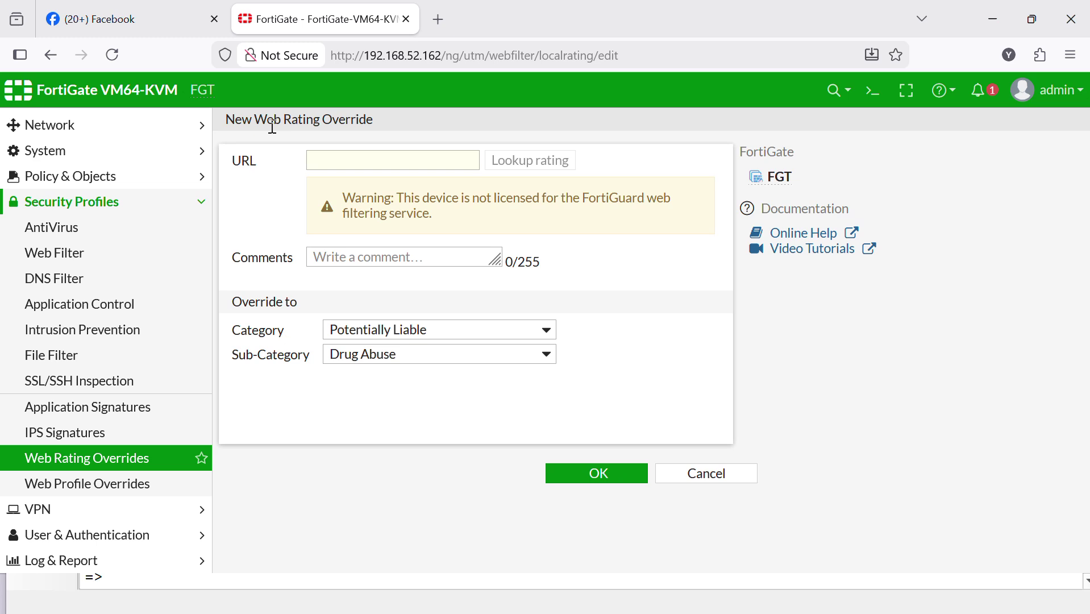
click(344, 159)
text(albiaba)
key(BackSpace)
key(BackSpace)
key(BackSpace)
key(BackSpace)
key(BackSpace)
key(BackSpace)
text(lib)
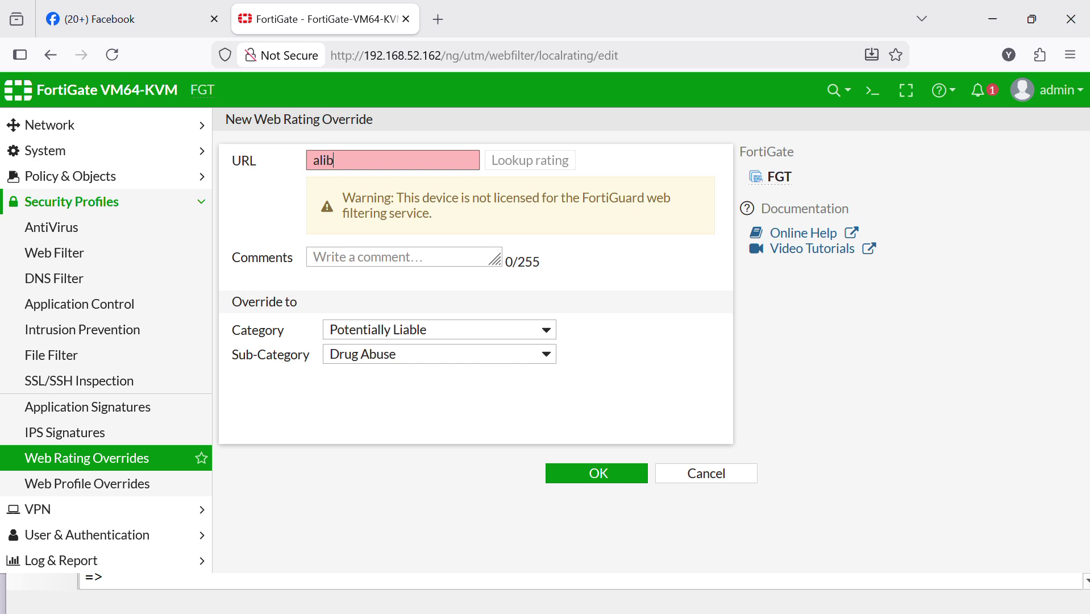
text(aba.com)
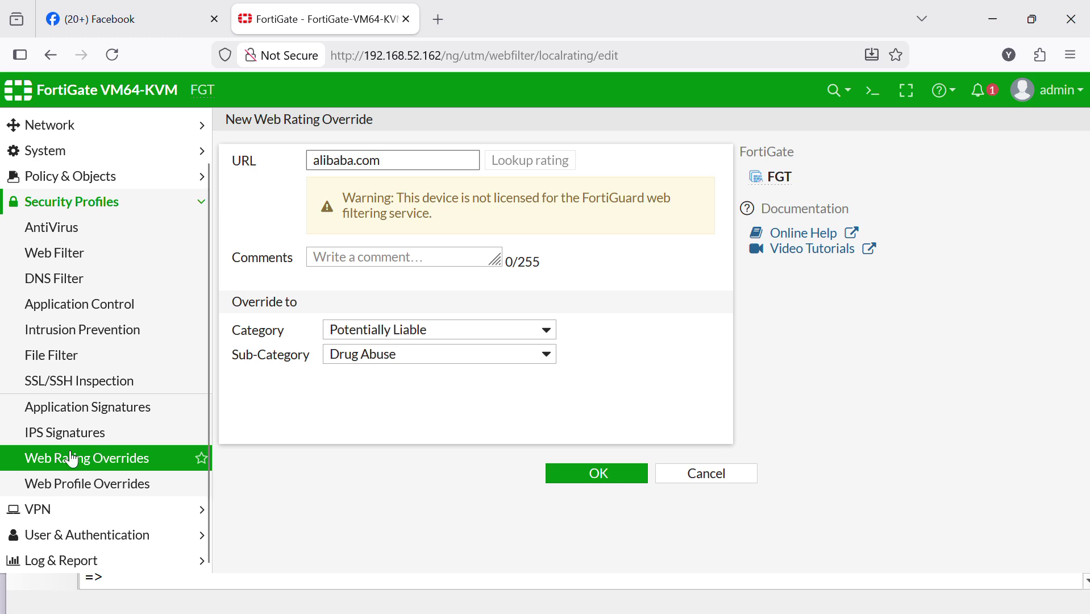
Step: Return to the web filter profiles and open CUSTOM_WEB for editing
click(80, 254)
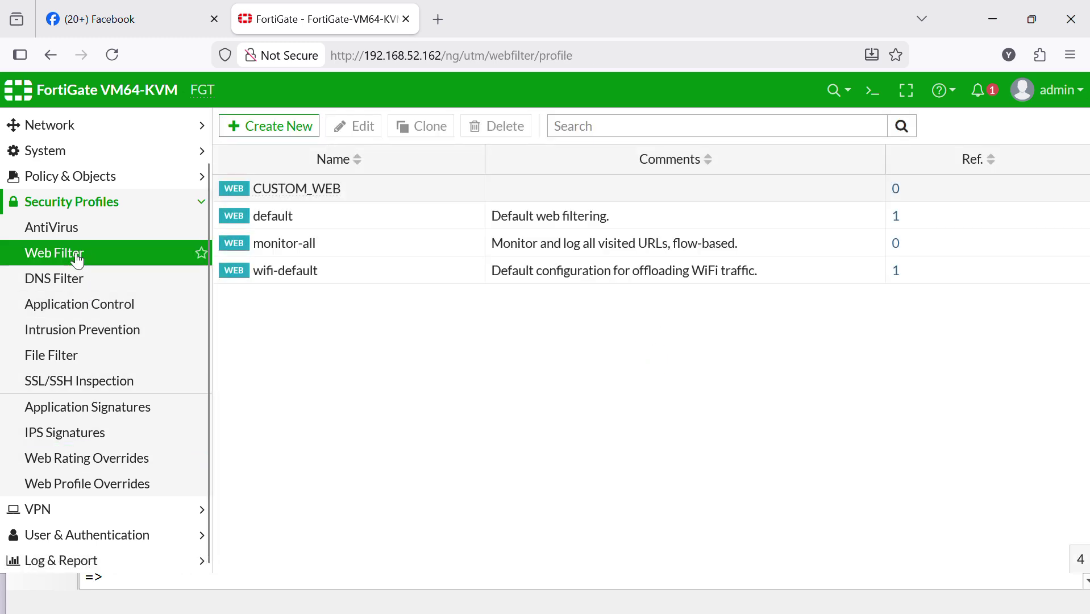
click(302, 194)
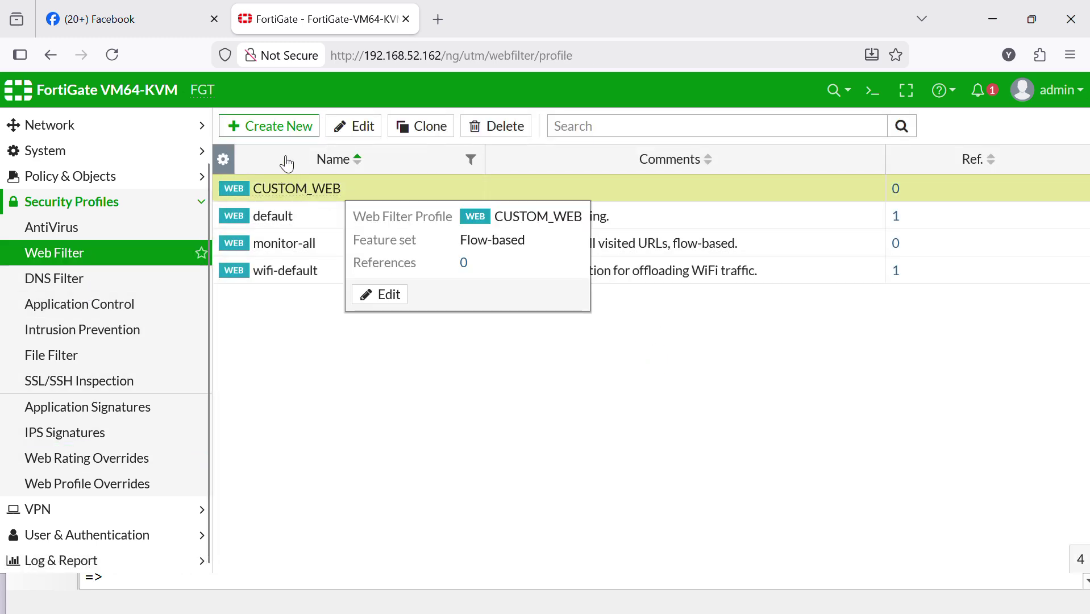
click(354, 125)
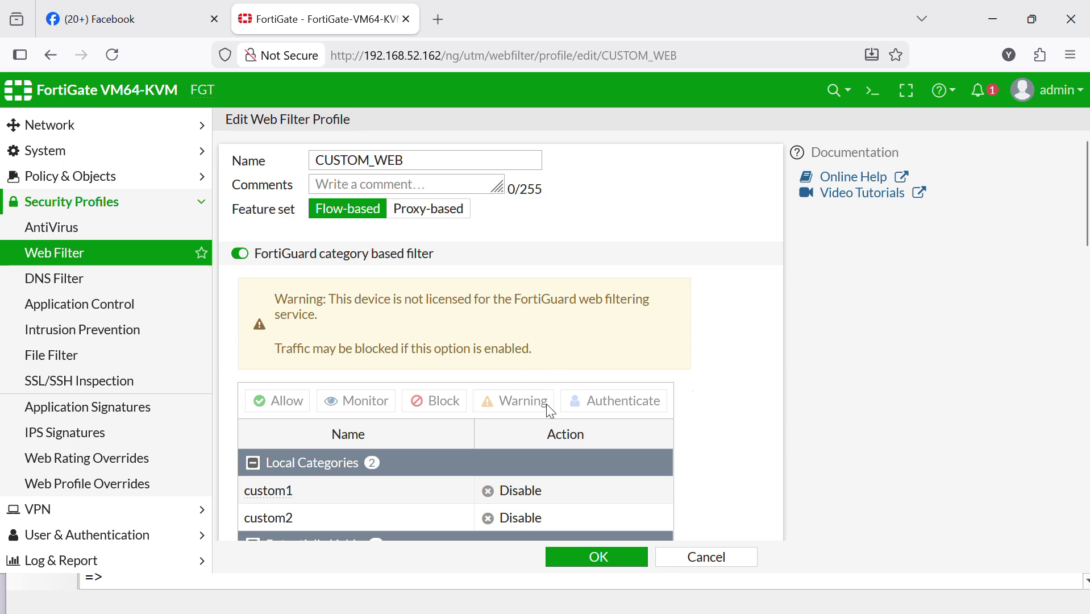
Step: Set the Shopping category under General Interest - Personal to Block in CUSTOM_WEB and save the profile
scroll(456, 294, down, 5)
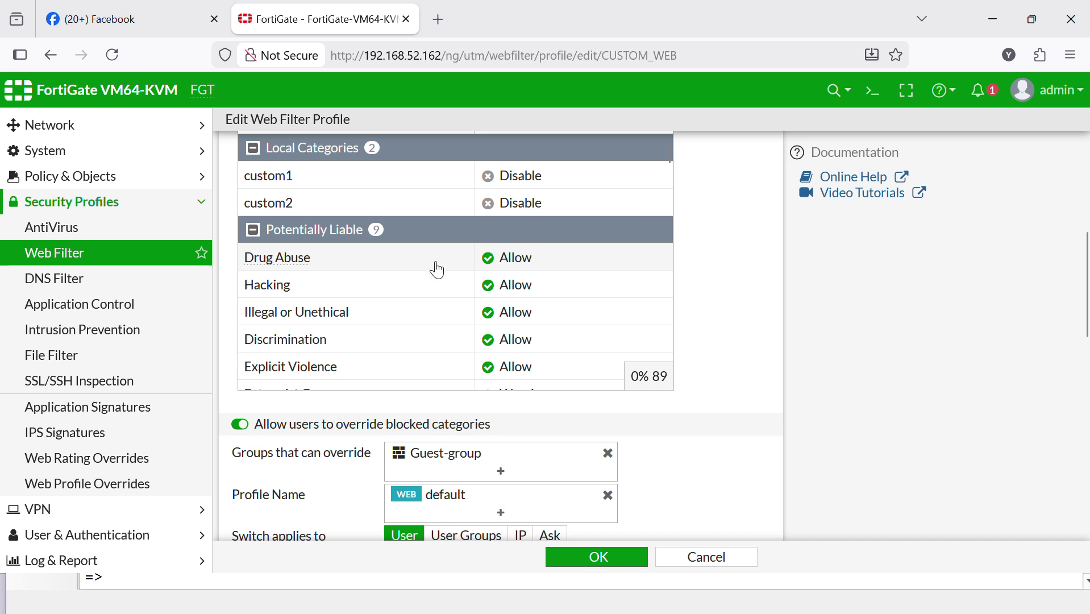
scroll(438, 271, down, 2)
scroll(438, 270, down, 8)
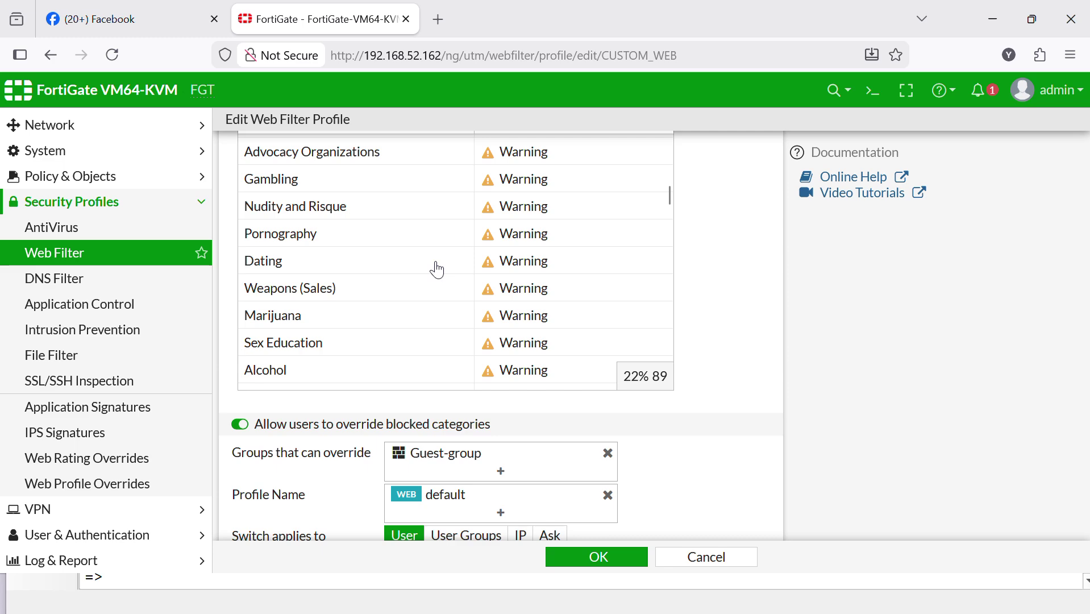
scroll(439, 270, down, 2)
scroll(438, 270, down, 2)
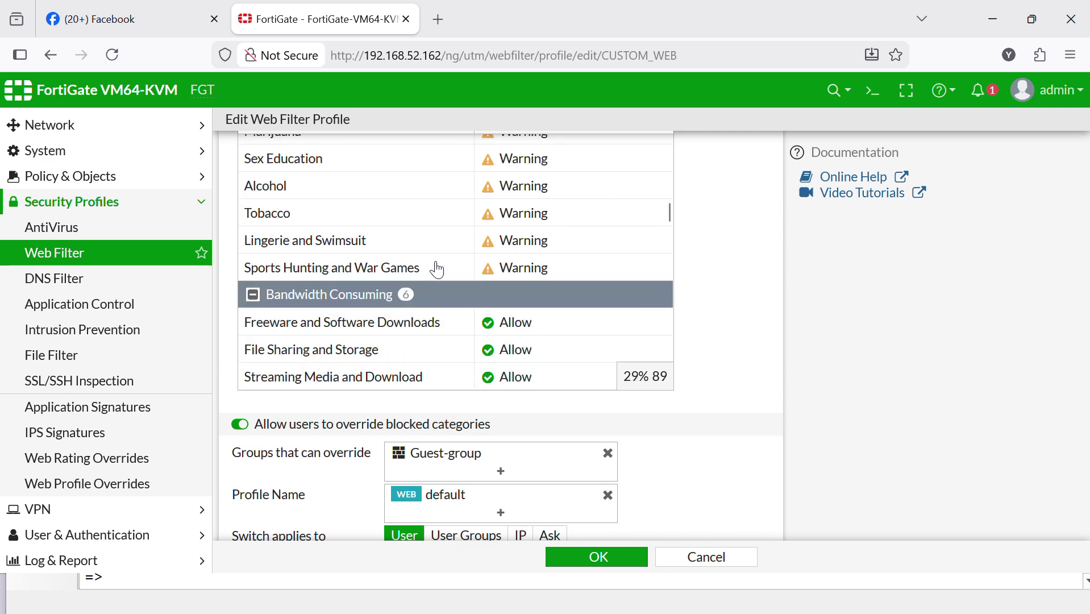
scroll(438, 270, down, 6)
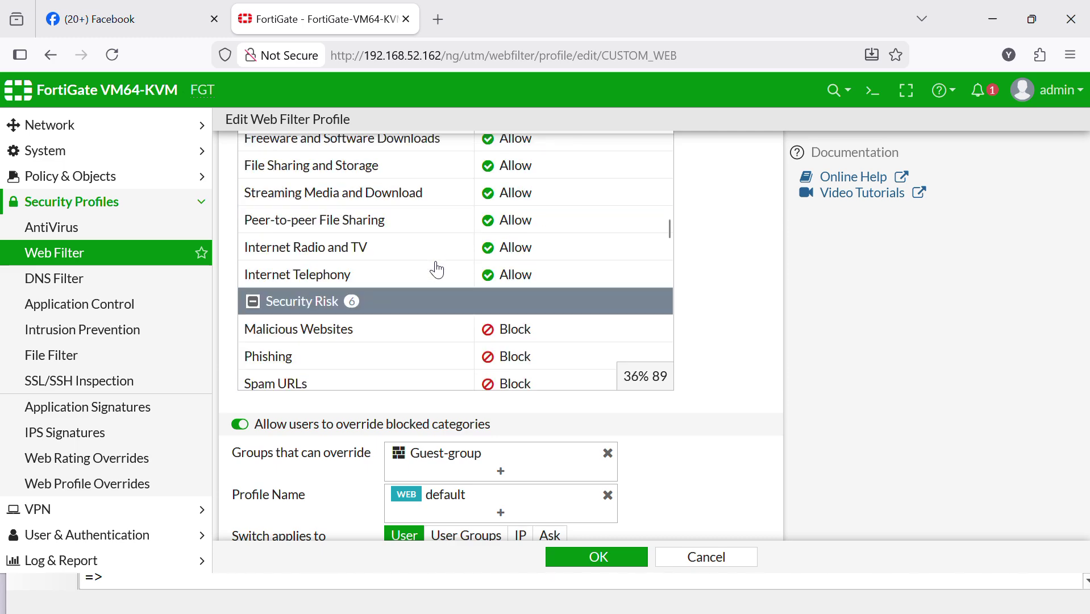
scroll(438, 270, down, 2)
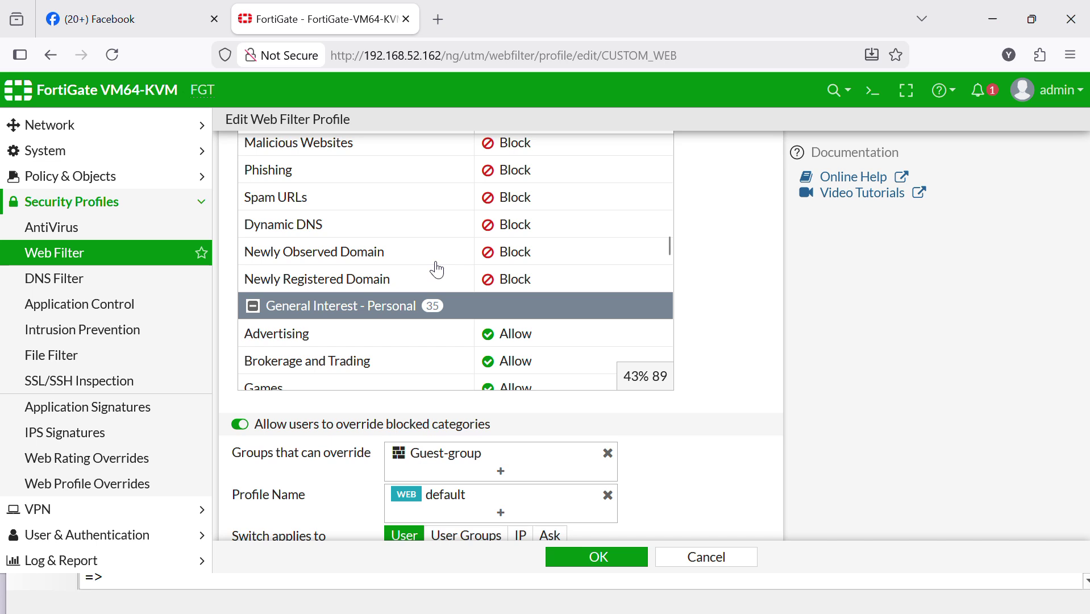
scroll(439, 270, down, 6)
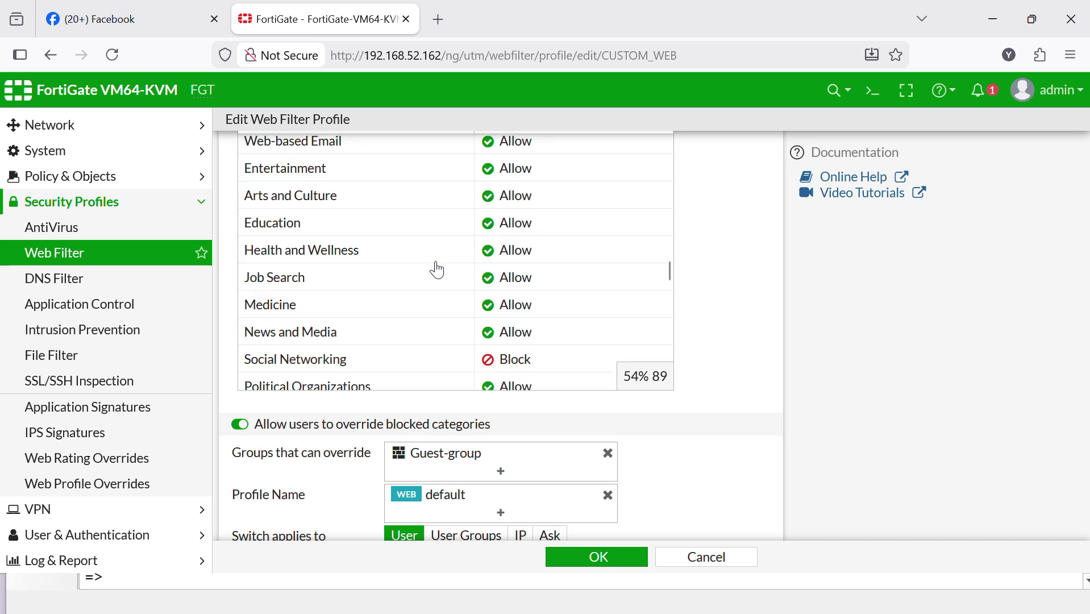
scroll(438, 271, down, 2)
scroll(438, 271, down, 2)
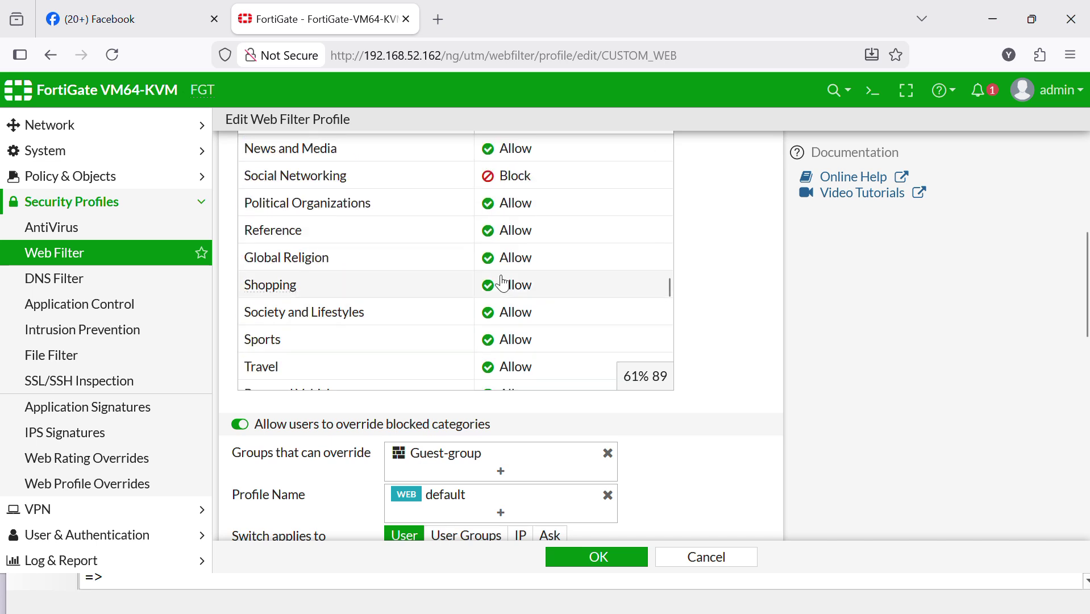
right_click(316, 289)
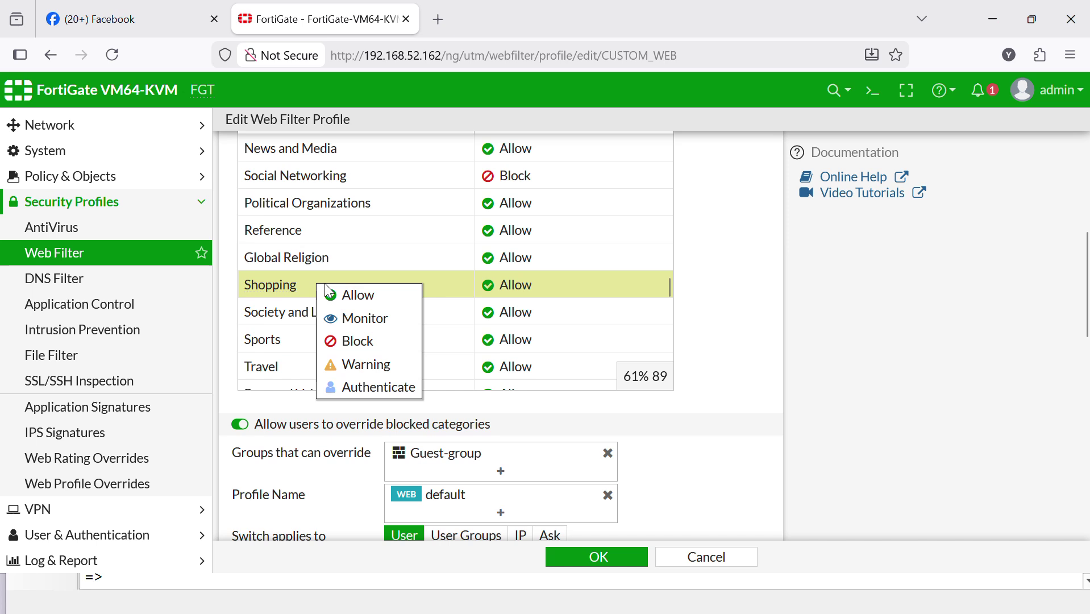
click(378, 346)
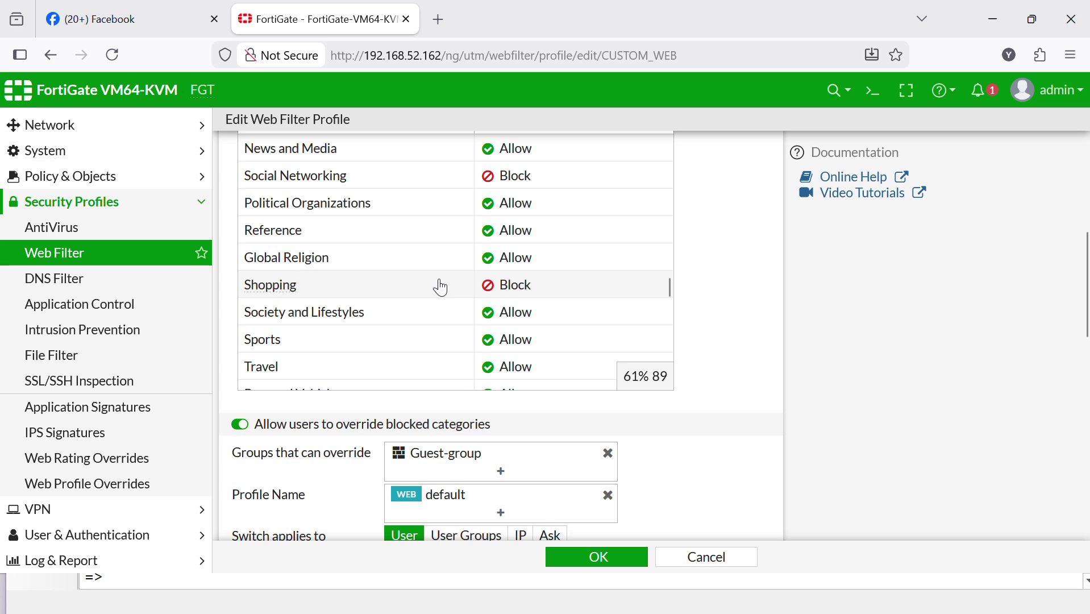
click(628, 560)
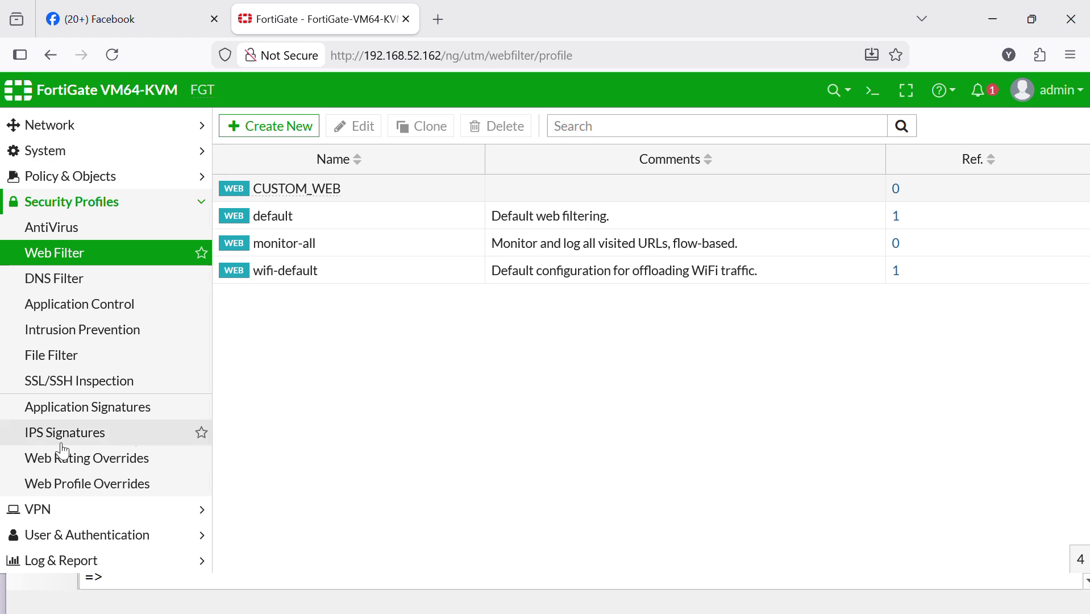
Step: Start a new web rating override for the URL alibaba.com
click(74, 463)
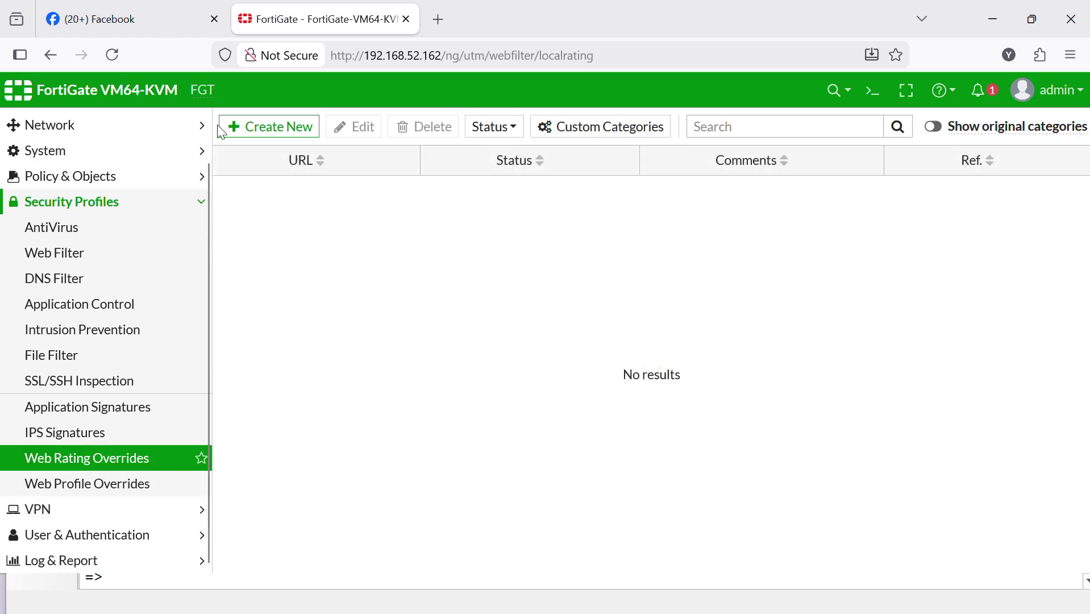
click(282, 137)
click(414, 157)
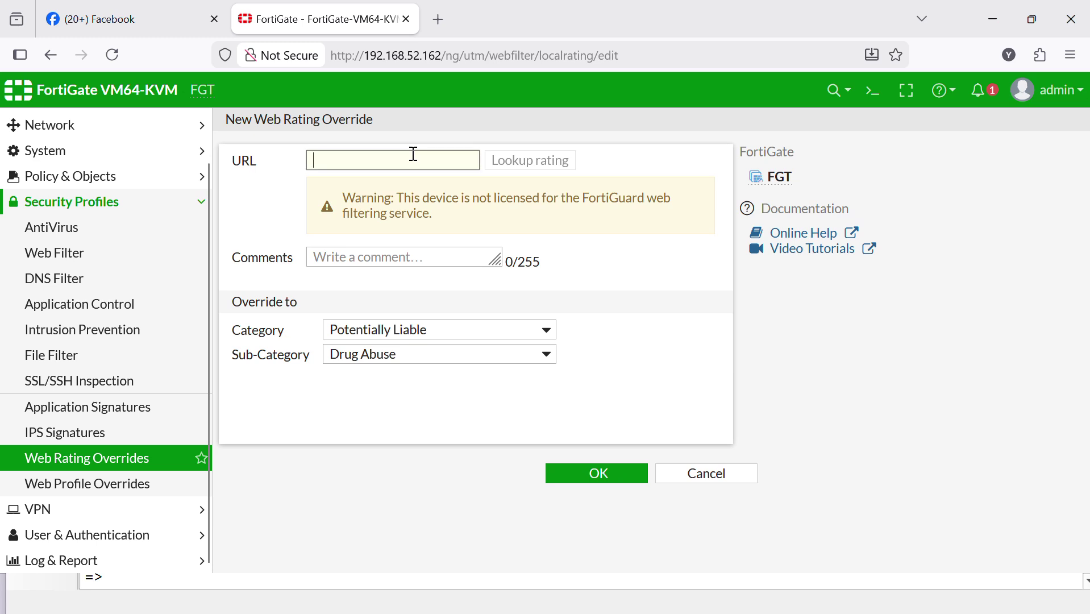
text(a)
text(liba)
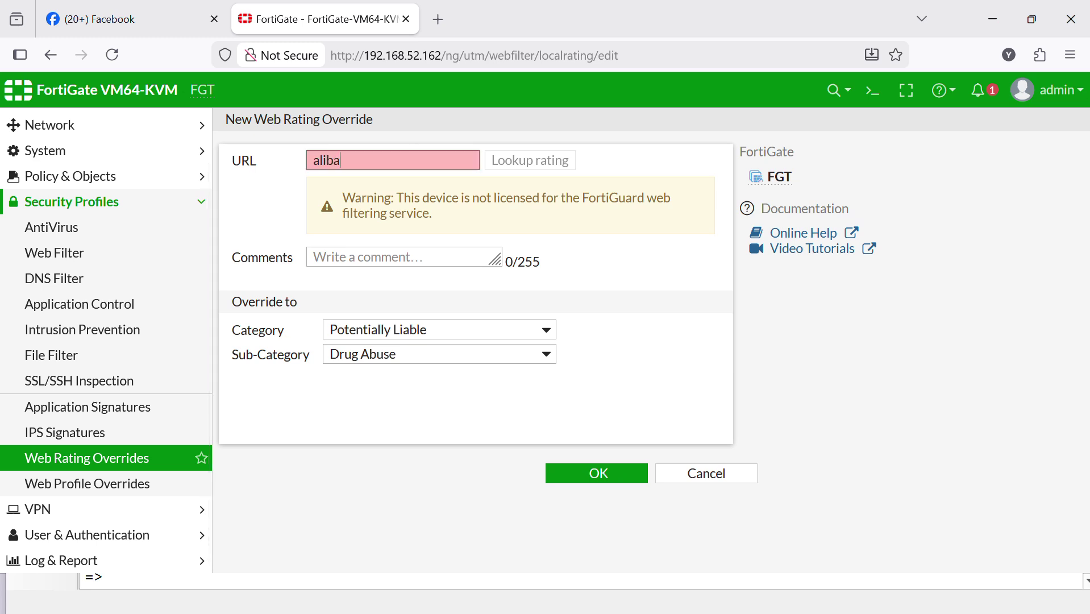
text(ba.com)
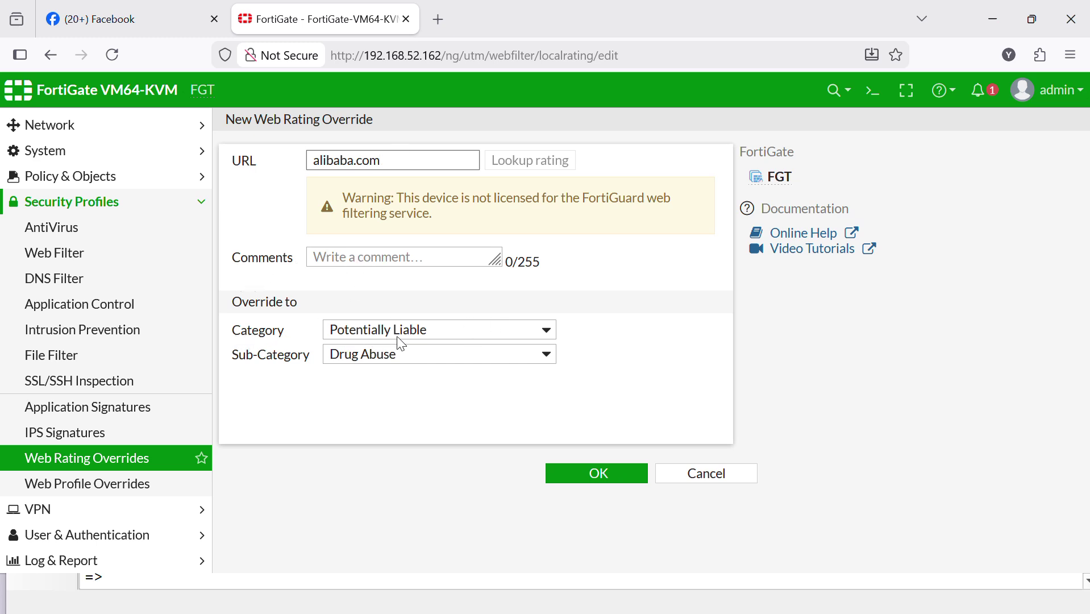
Step: Override the alibaba.com rating to category General Interest - Personal, sub-category Shopping, and save the override
click(523, 336)
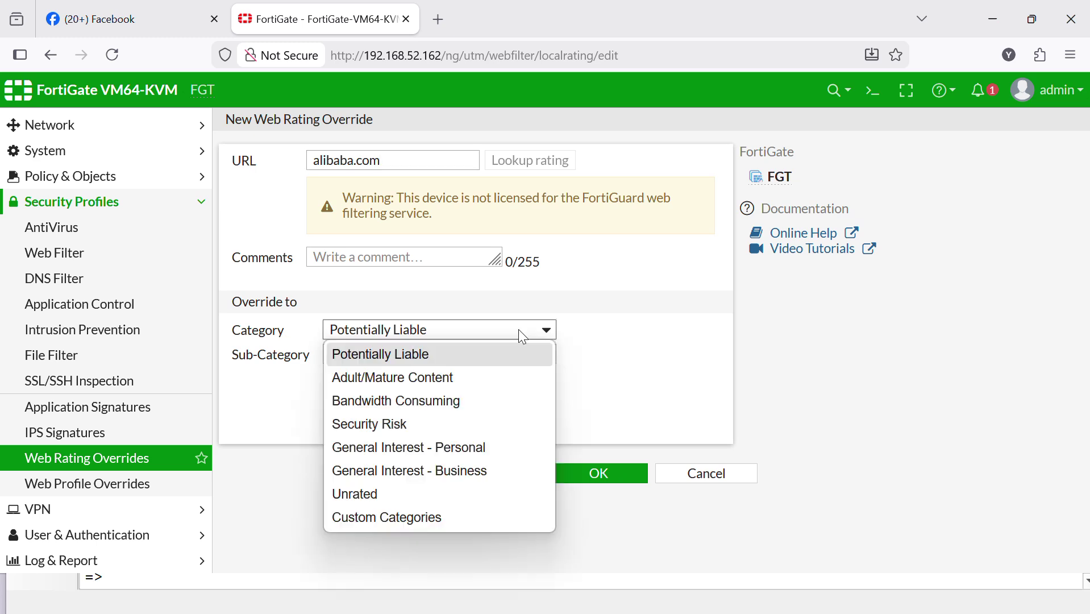
click(392, 446)
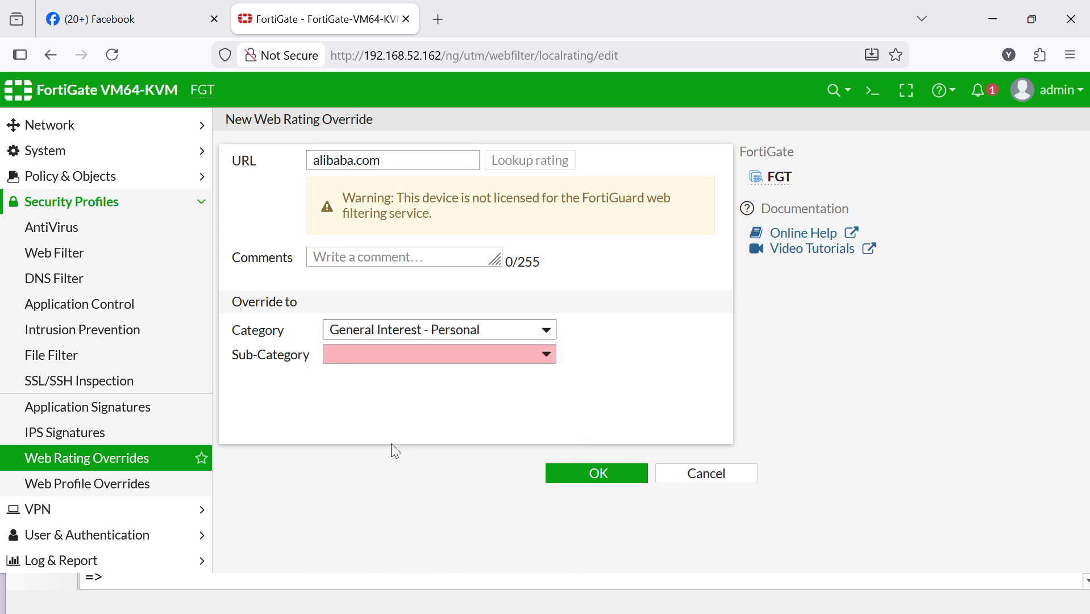
click(549, 355)
scroll(432, 294, down, 3)
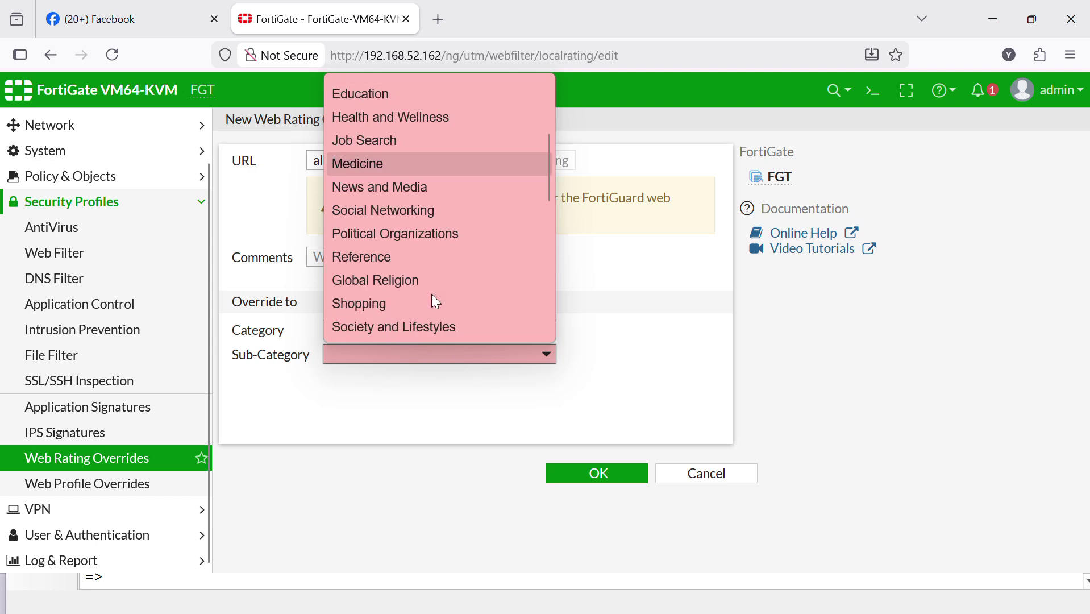
click(405, 307)
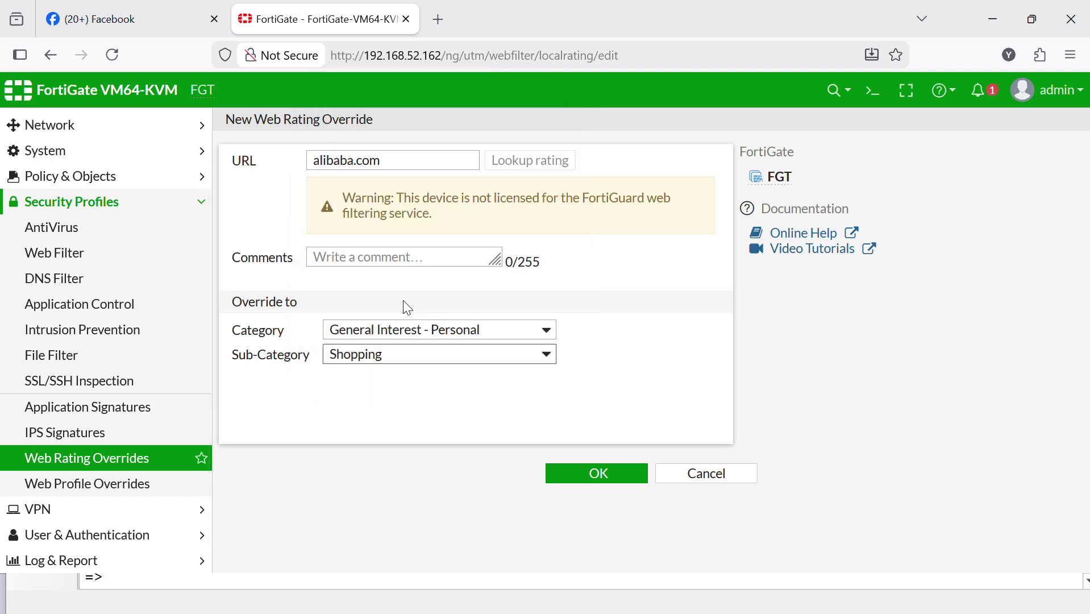
click(613, 472)
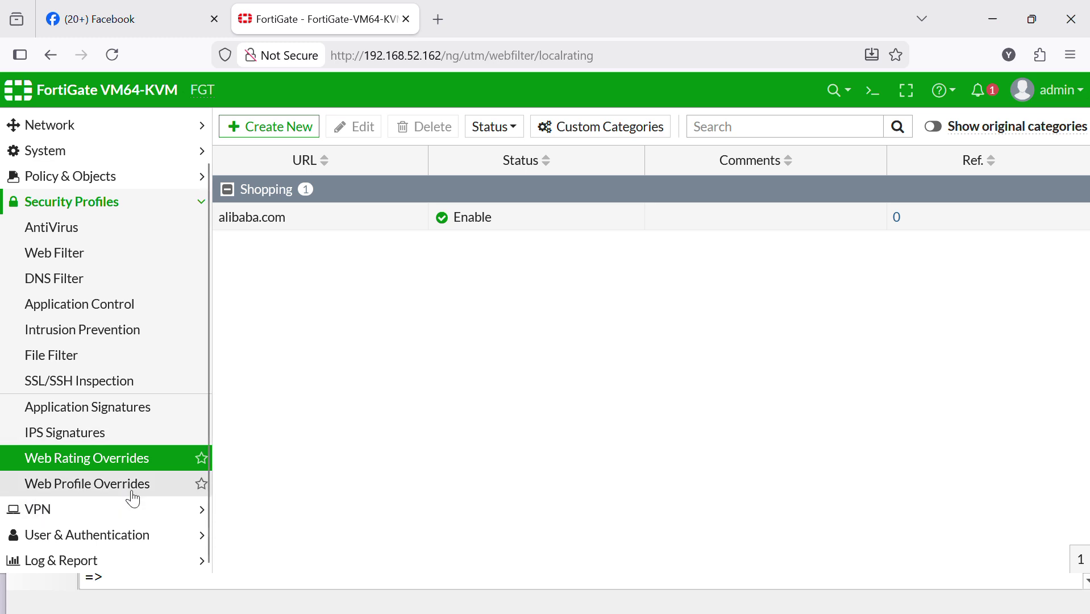
Step: Start a new web profile override with User group as the scope range and Guest-group as the group
click(67, 492)
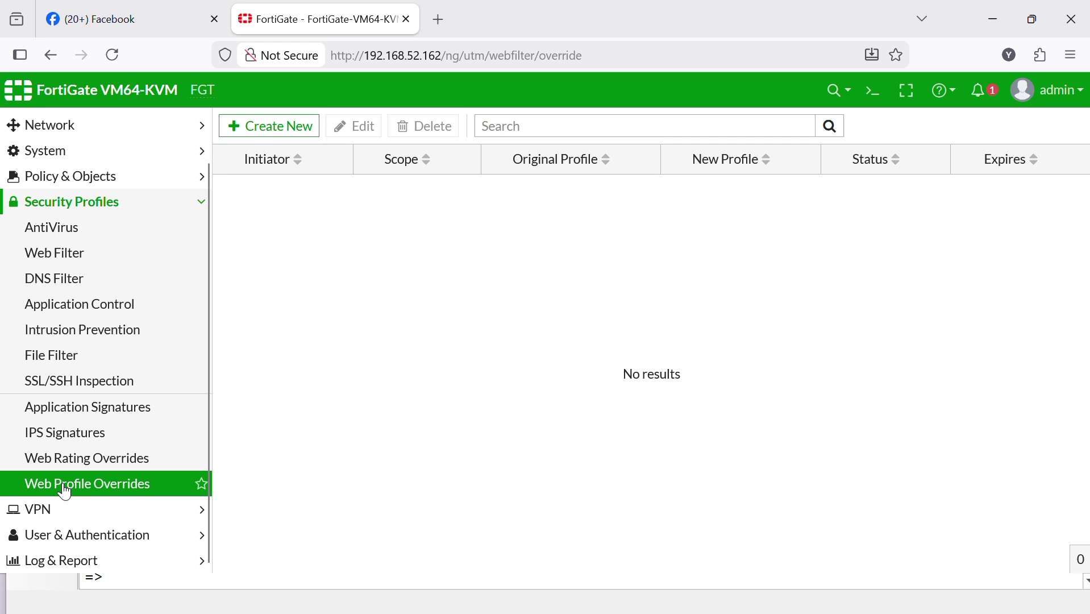
click(289, 131)
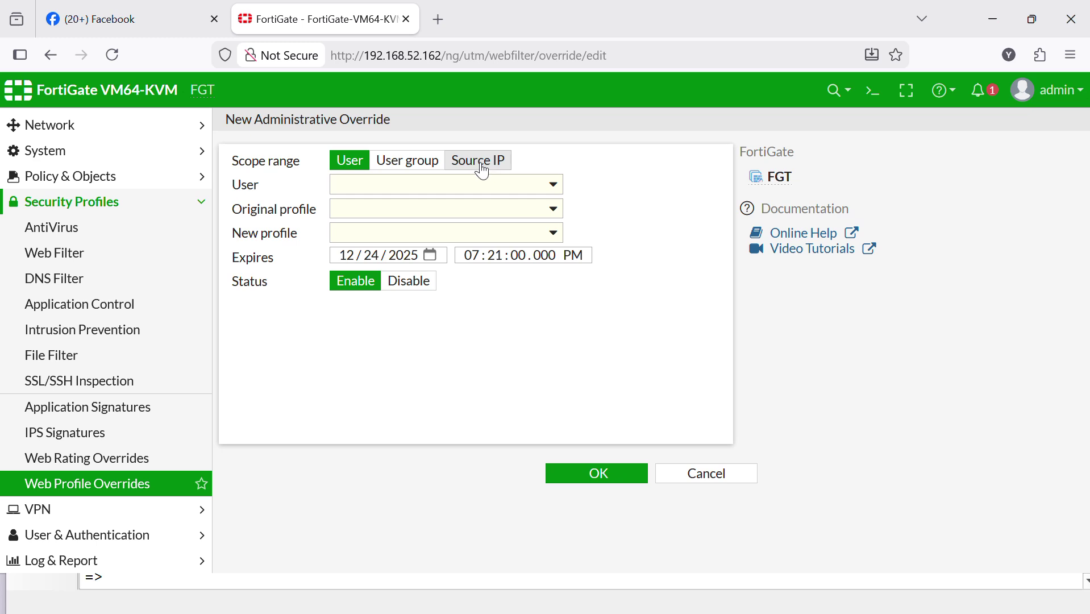
click(427, 169)
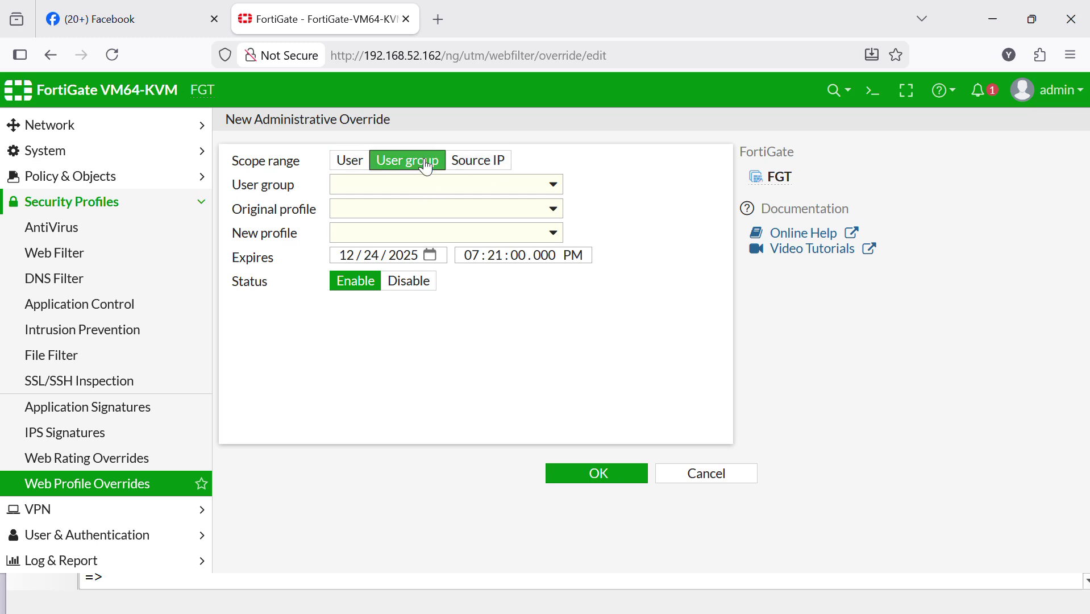
click(549, 185)
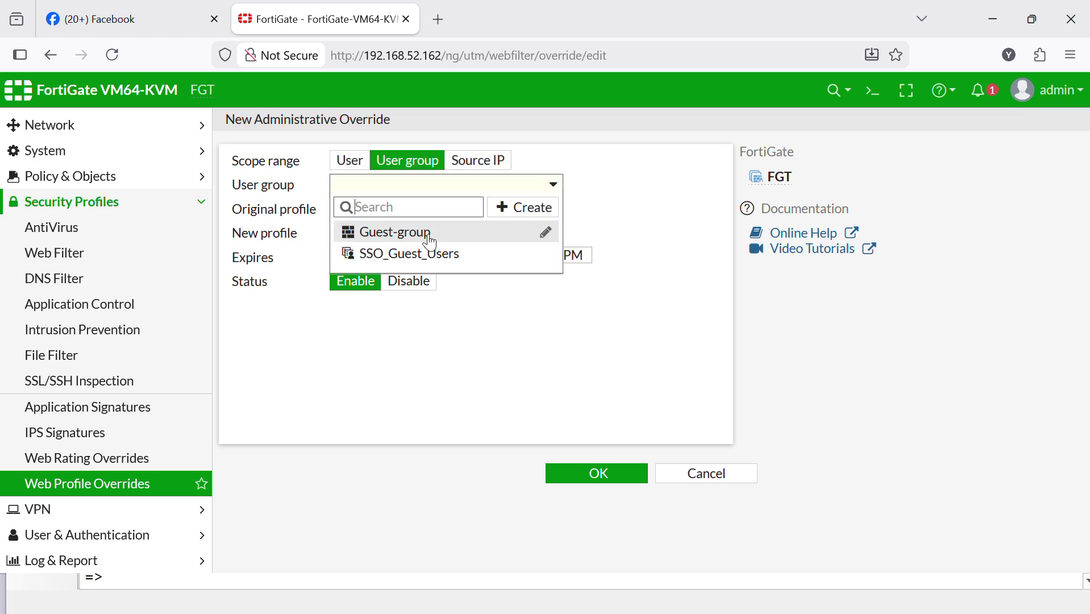
click(431, 241)
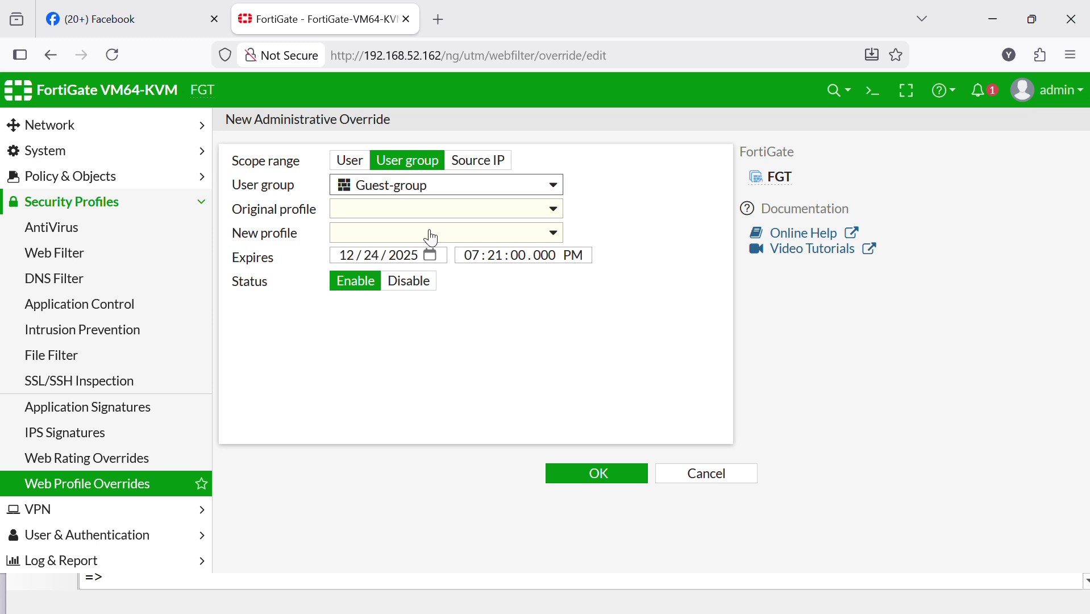
Step: Set CUSTOM_WEB as the original profile and default as the new profile, and save the administrative override
click(549, 214)
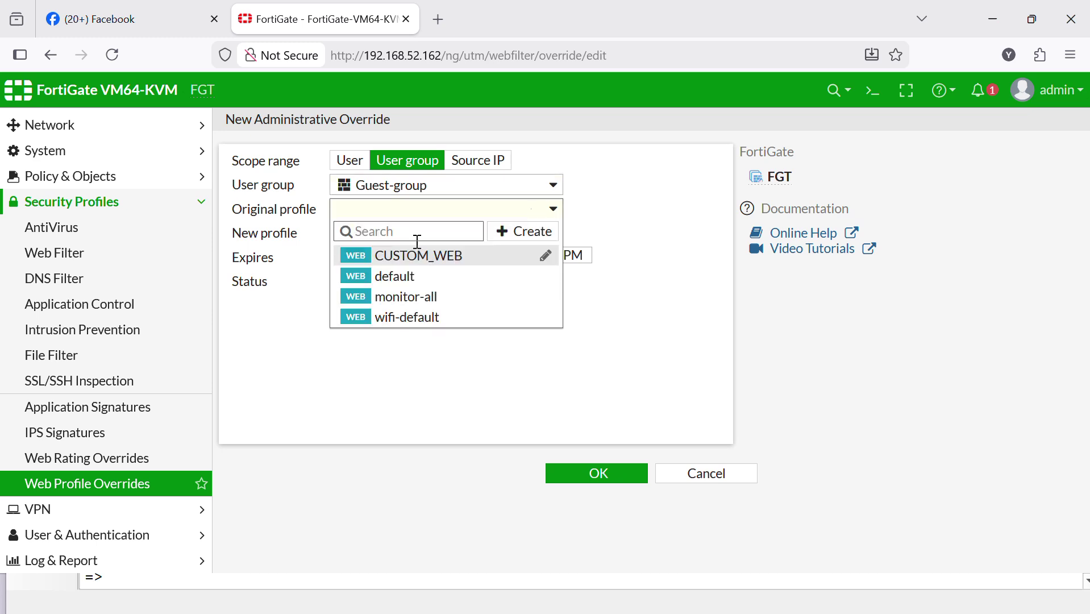
mouse_move(441, 261)
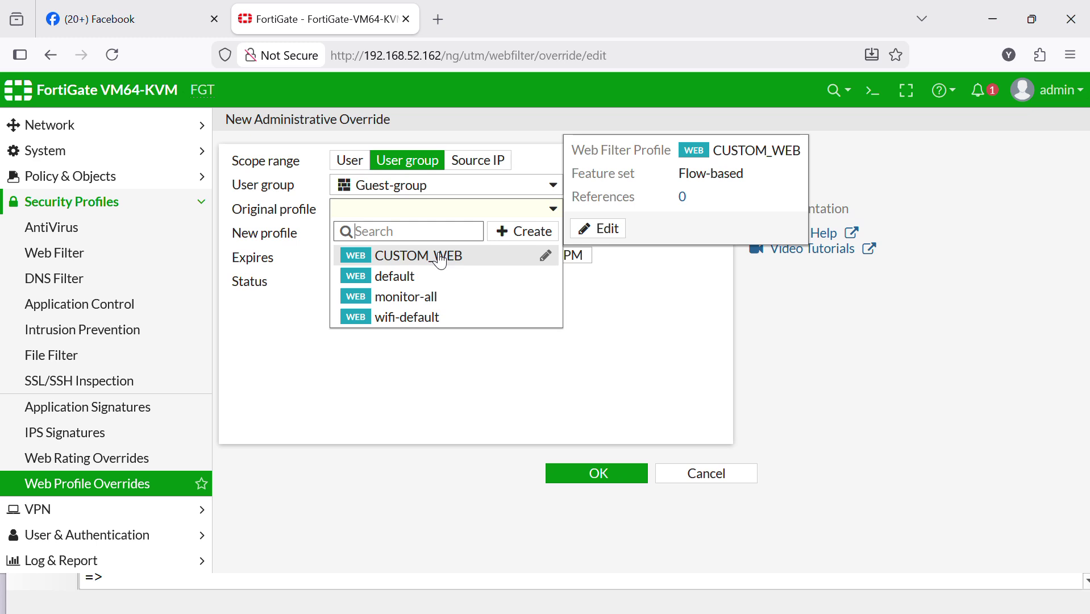
click(441, 261)
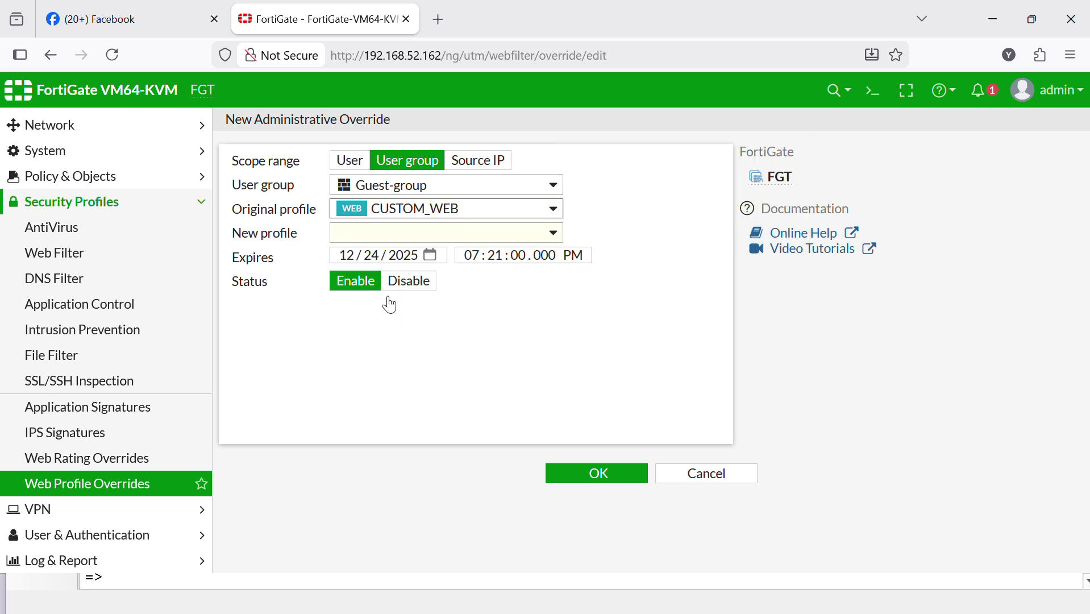
click(524, 232)
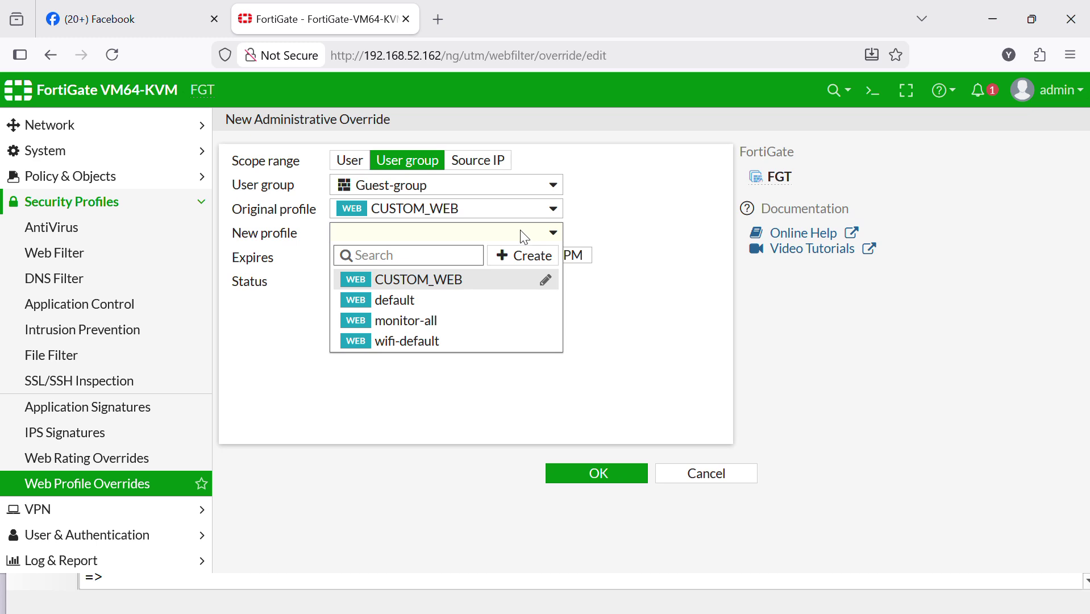
click(424, 302)
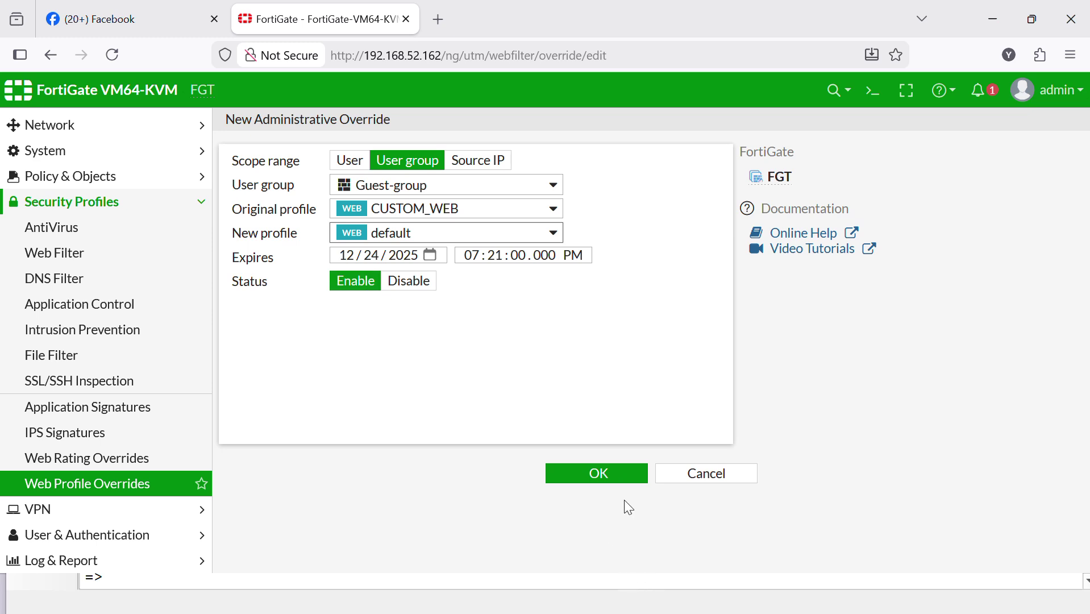
click(619, 469)
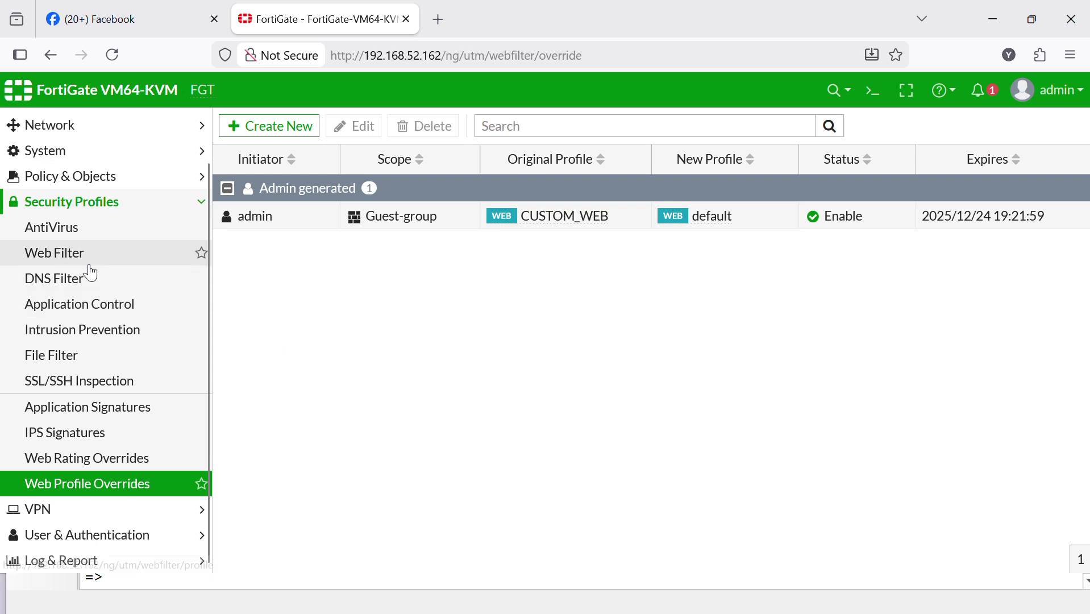
Step: Open the INTERNET firewall policy for editing and enable Web Filter in its security profiles
click(58, 180)
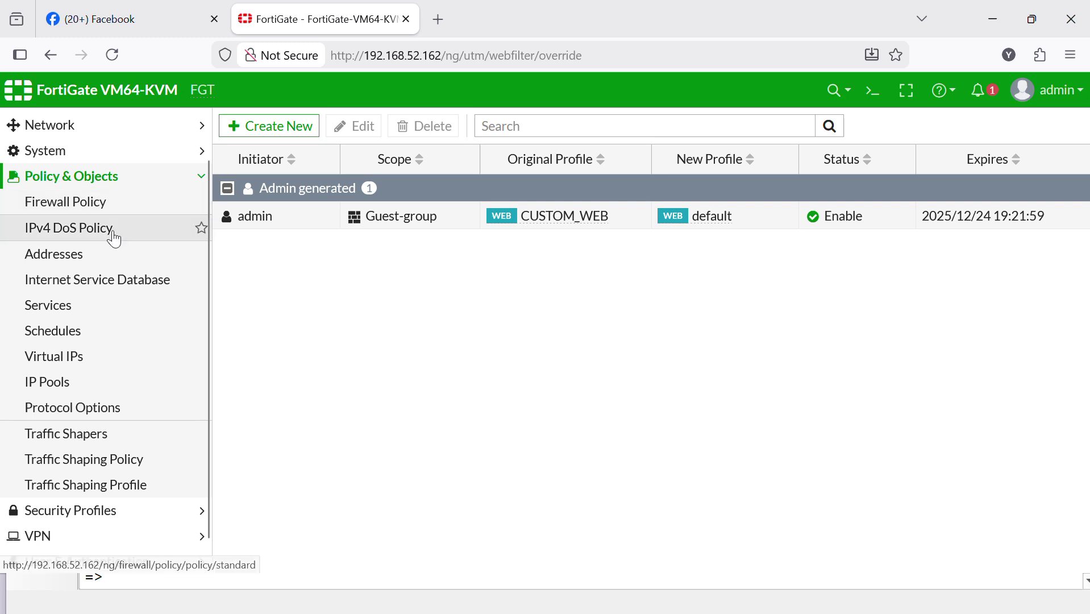
click(70, 205)
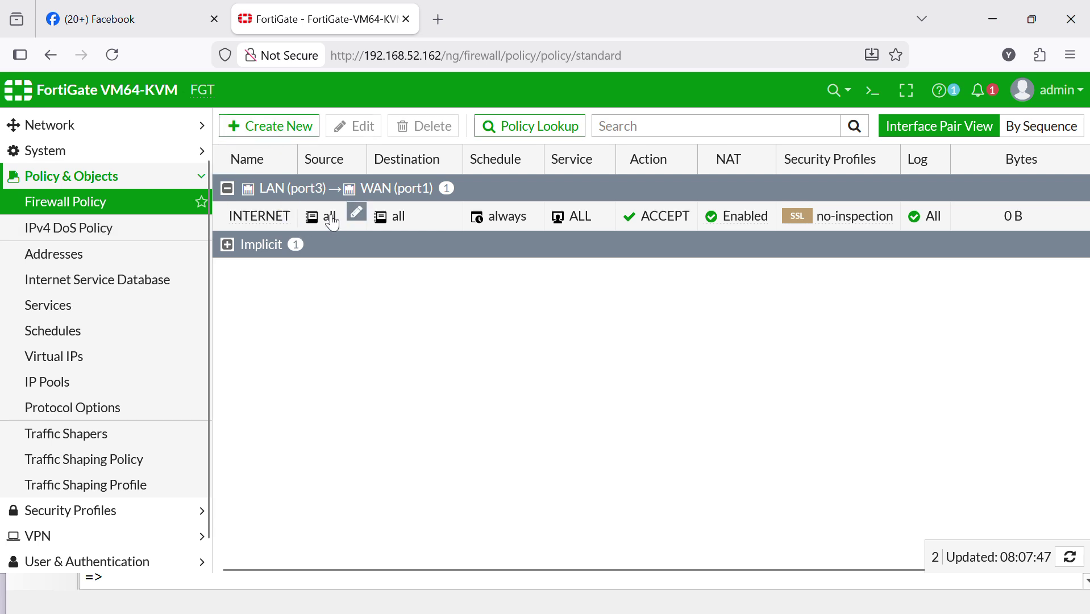
click(327, 218)
click(367, 125)
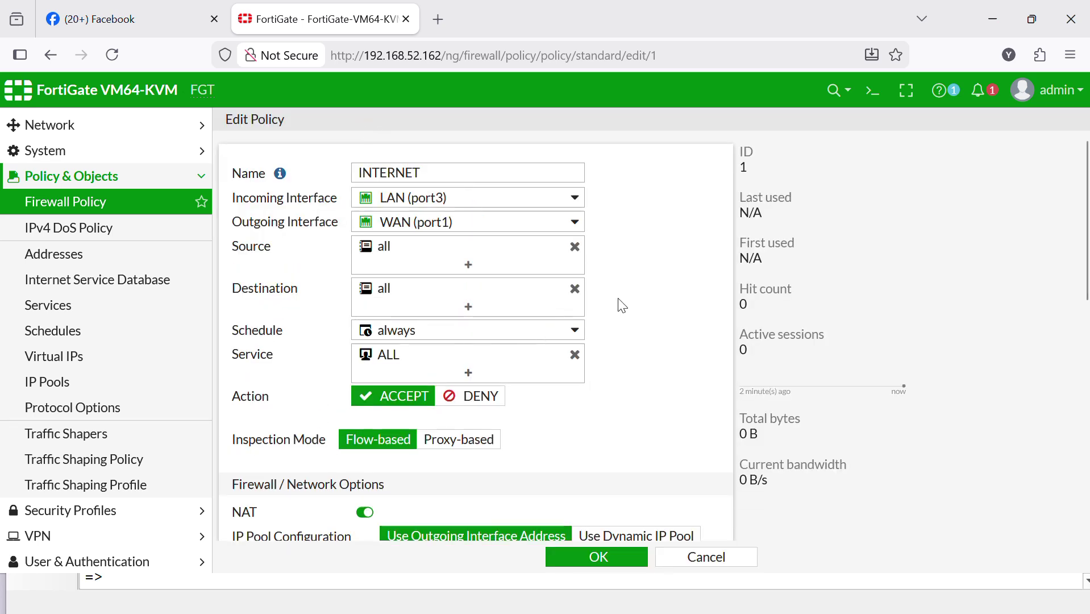
scroll(624, 307, down, 5)
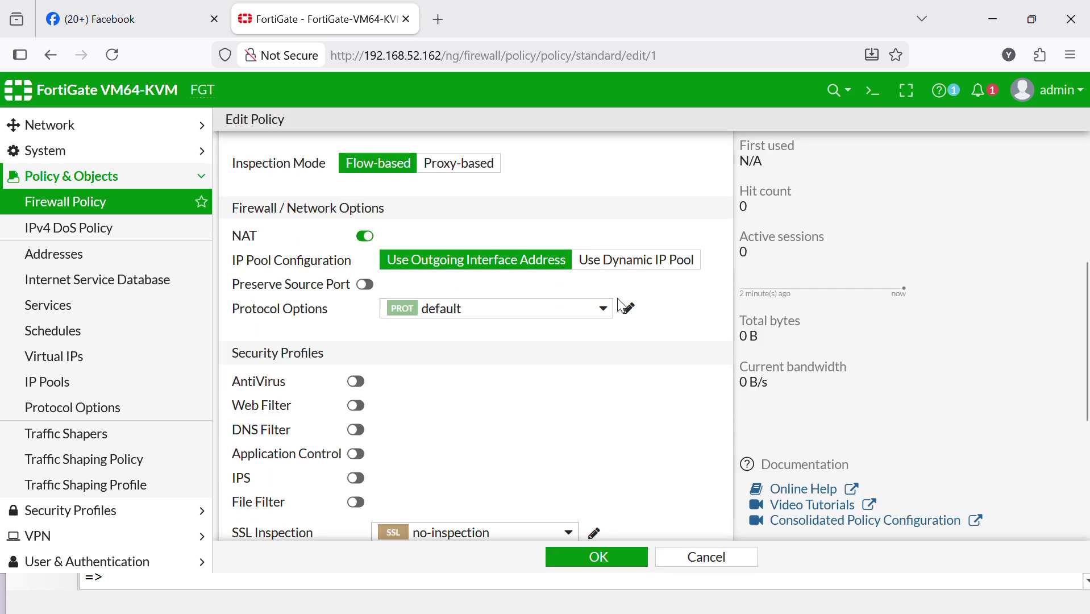
click(356, 406)
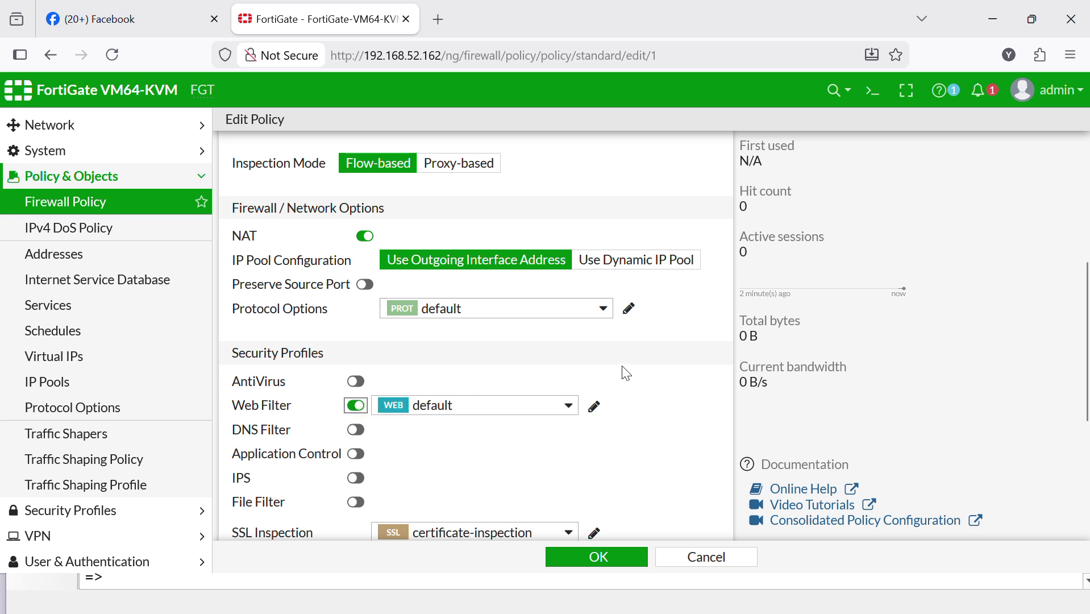
Step: Set the SSL Inspection profile of the INTERNET policy to deep-inspection
scroll(626, 373, down, 2)
scroll(626, 373, down, 3)
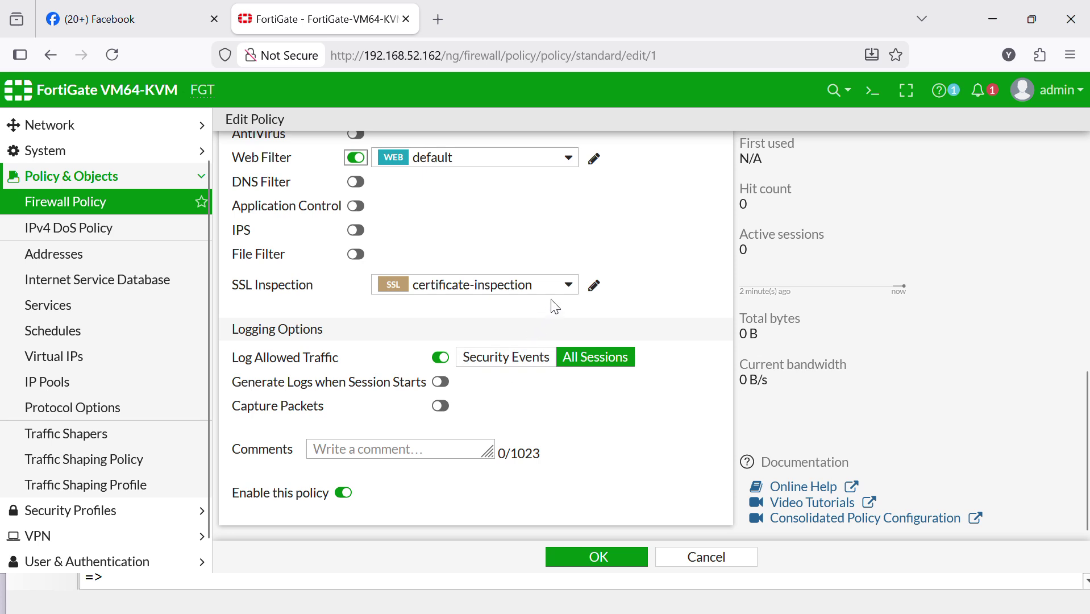
click(568, 294)
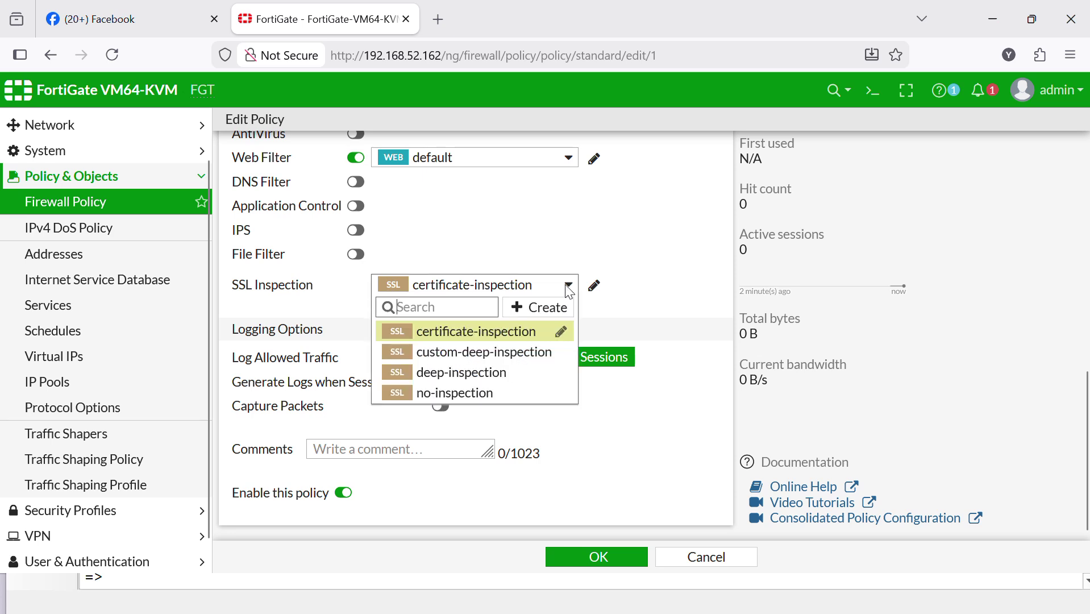
click(446, 373)
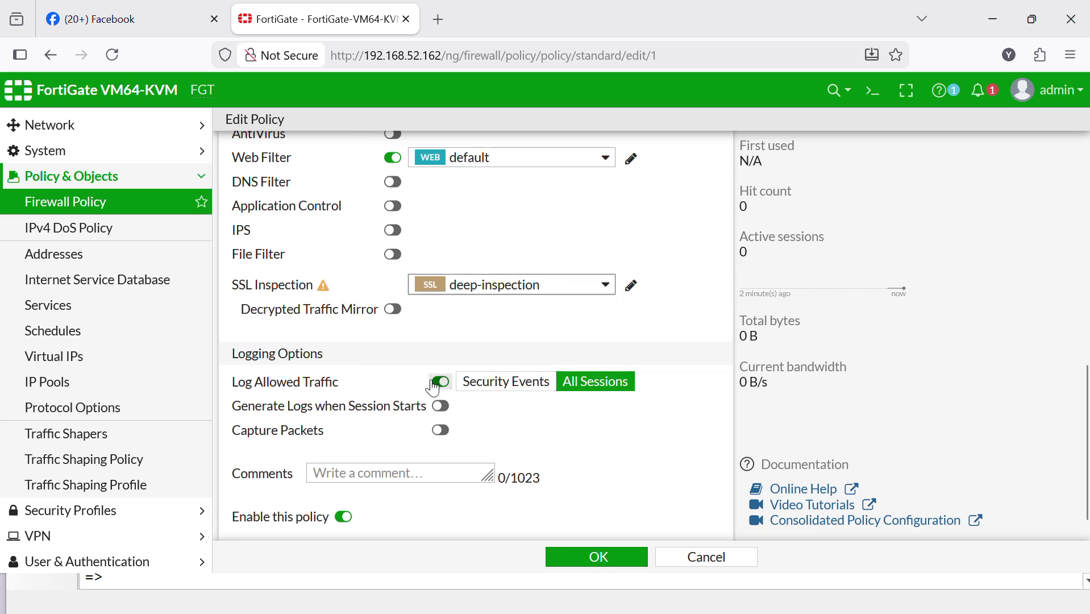
Step: Add the Guest-group user group to the policy's source alongside all, and save the policy
scroll(638, 324, up, 10)
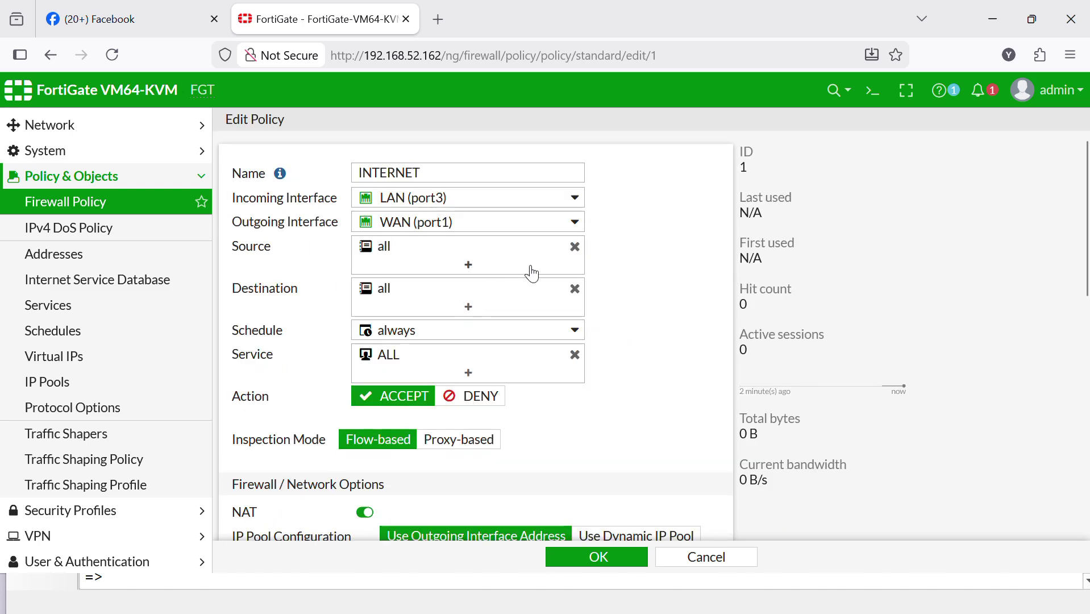
click(468, 267)
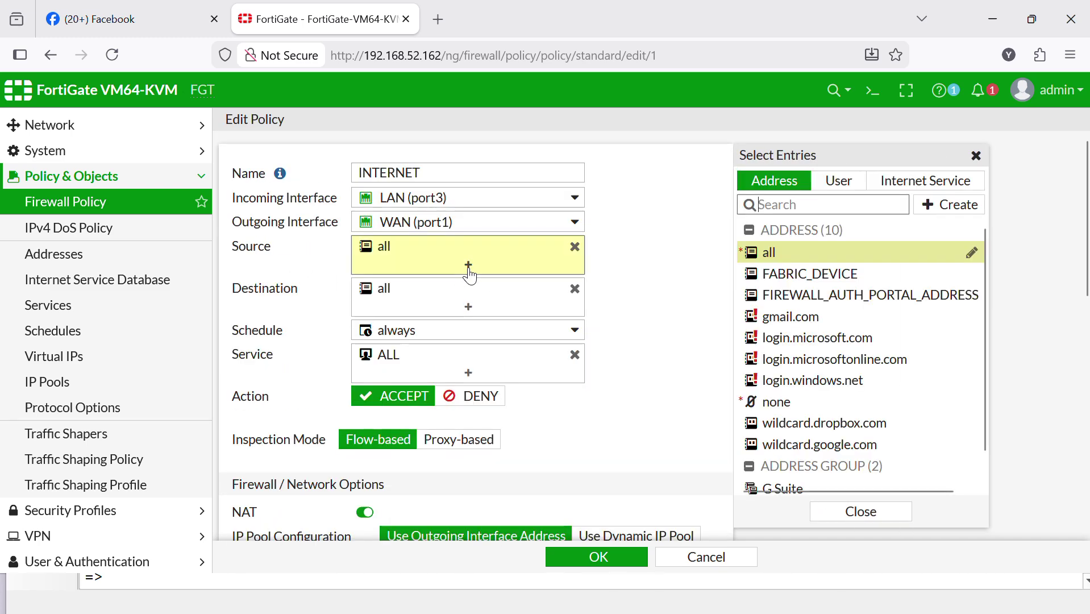
click(841, 193)
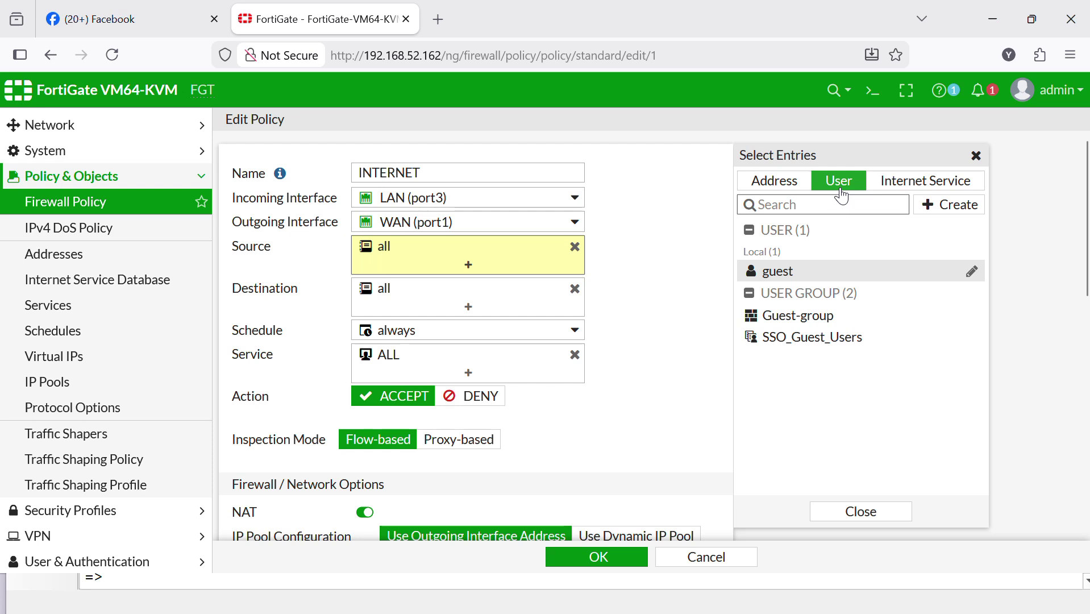
click(801, 318)
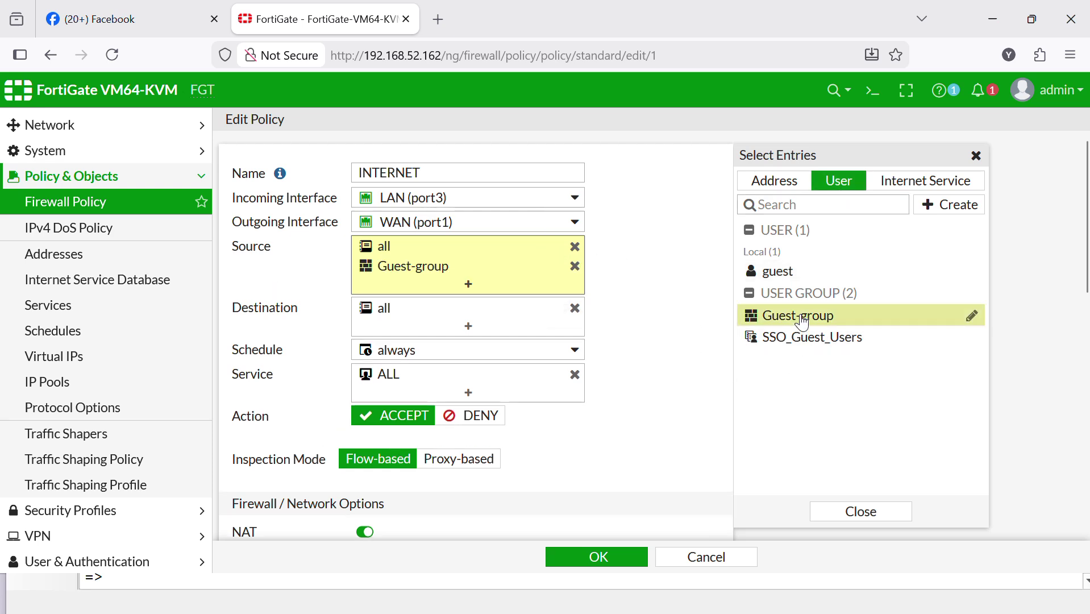
click(859, 515)
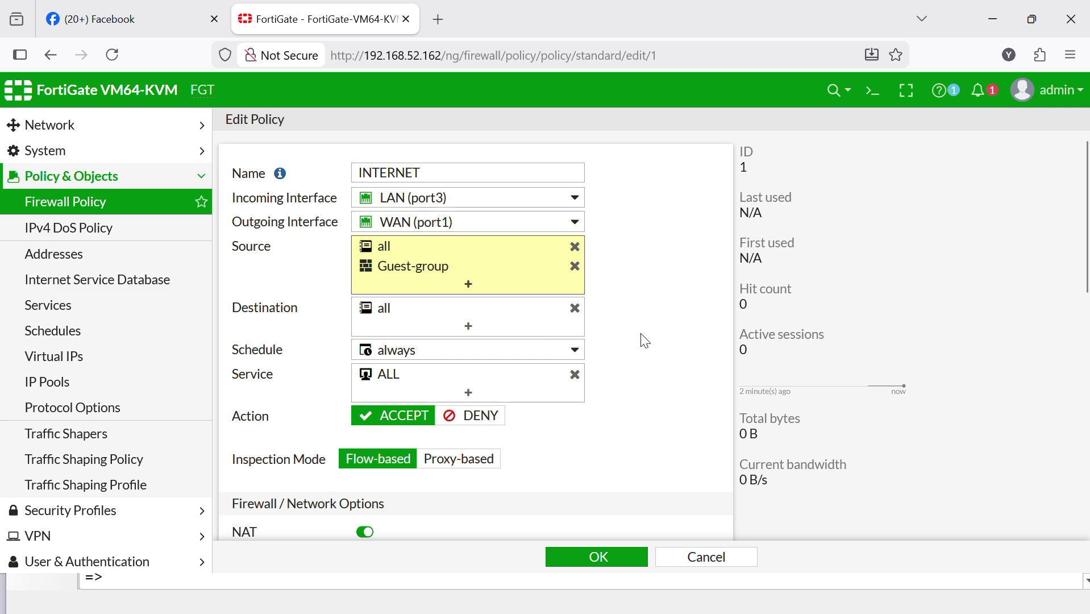
scroll(647, 344, down, 10)
click(617, 565)
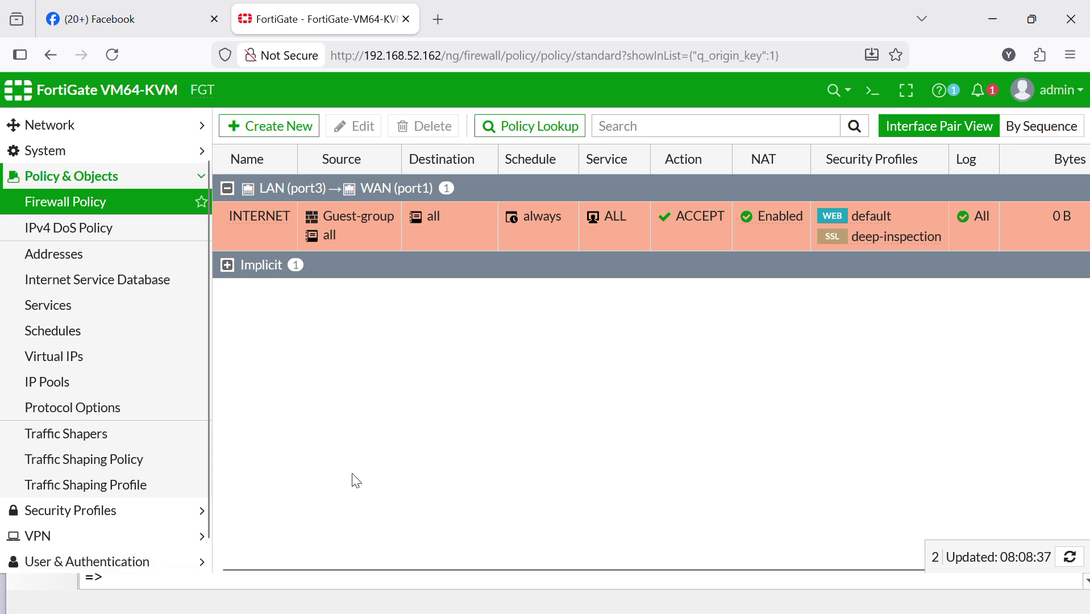
Step: Open the CUSTOM_WEB web filter profile for editing
scroll(105, 287, up, 1)
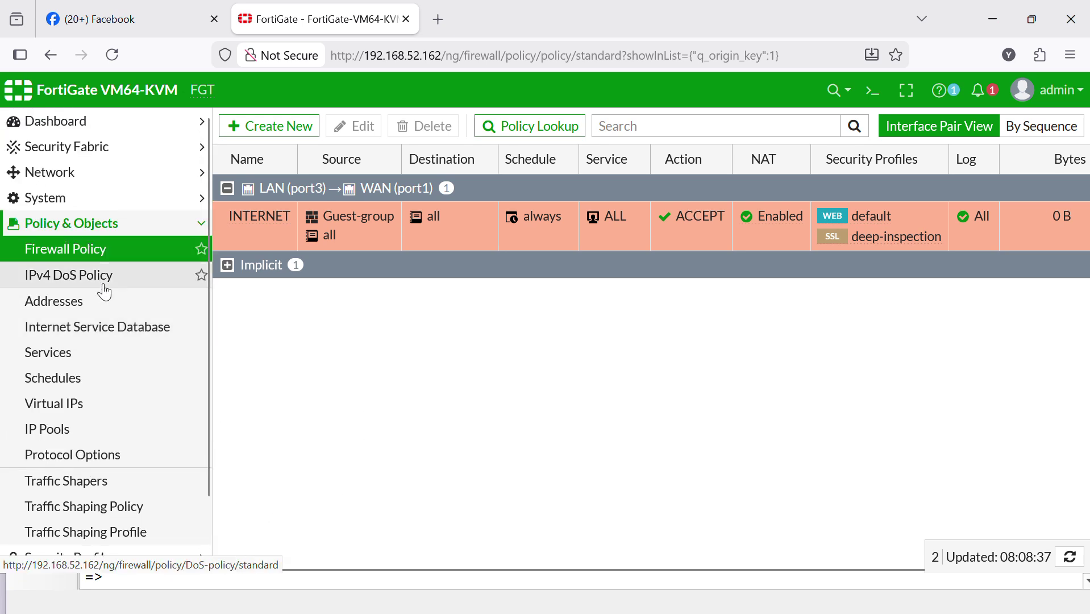
scroll(104, 289, down, 2)
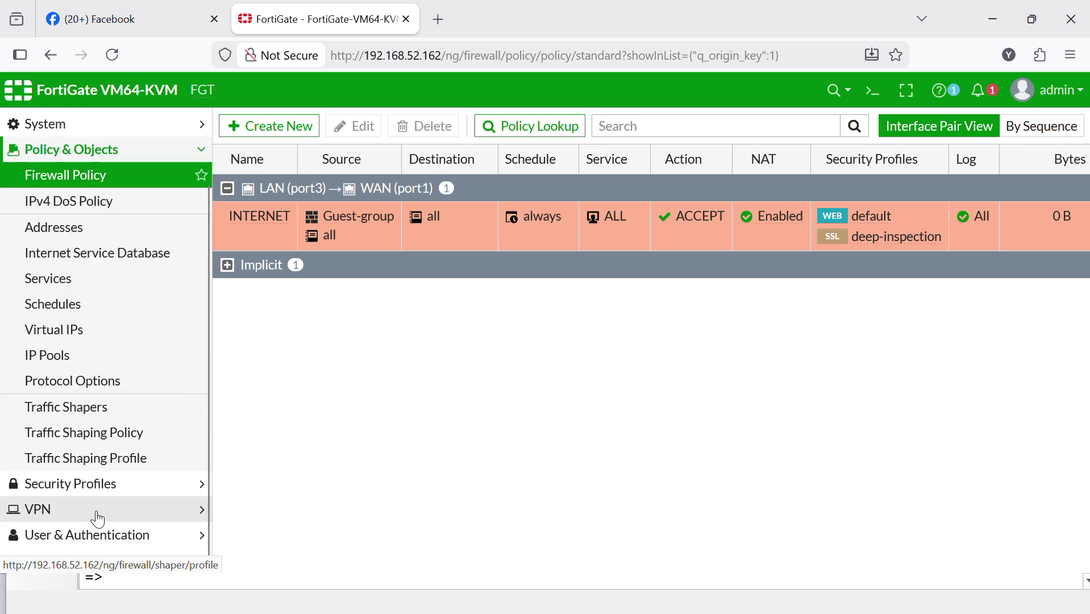
click(105, 484)
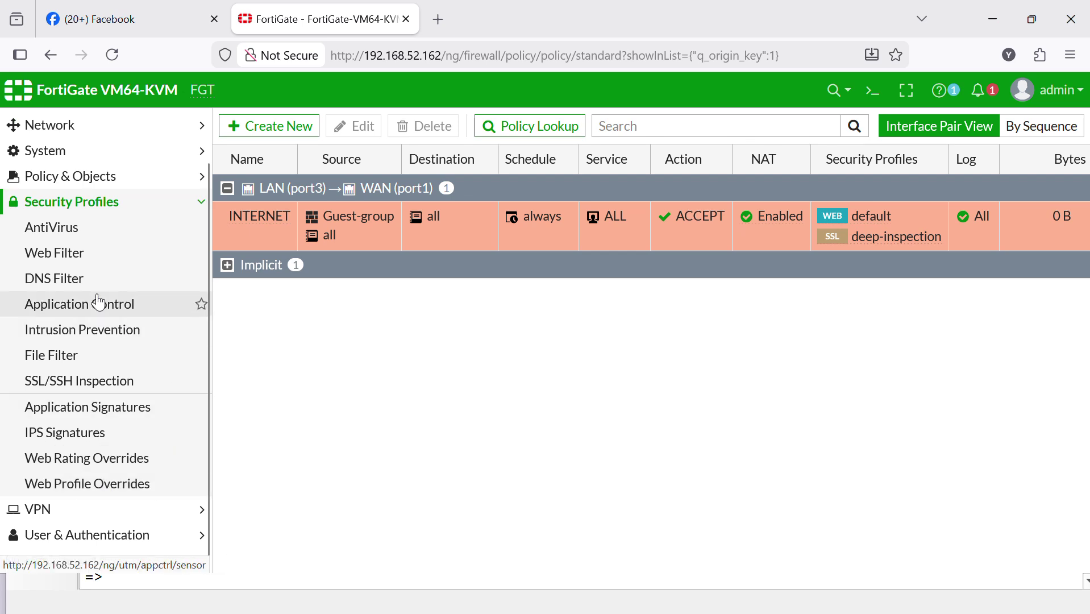
click(79, 259)
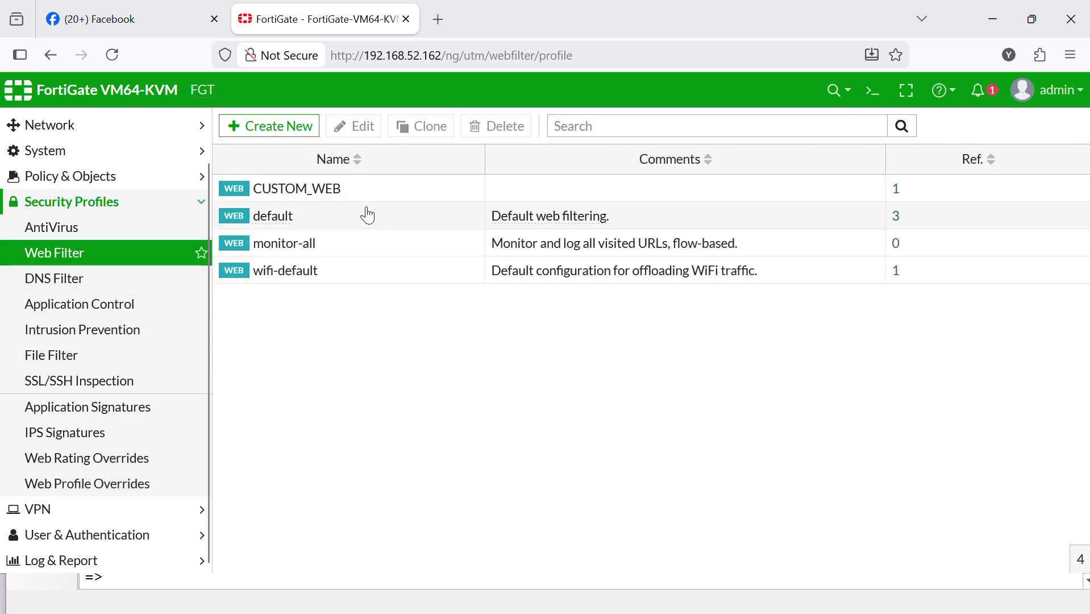
click(348, 190)
click(364, 126)
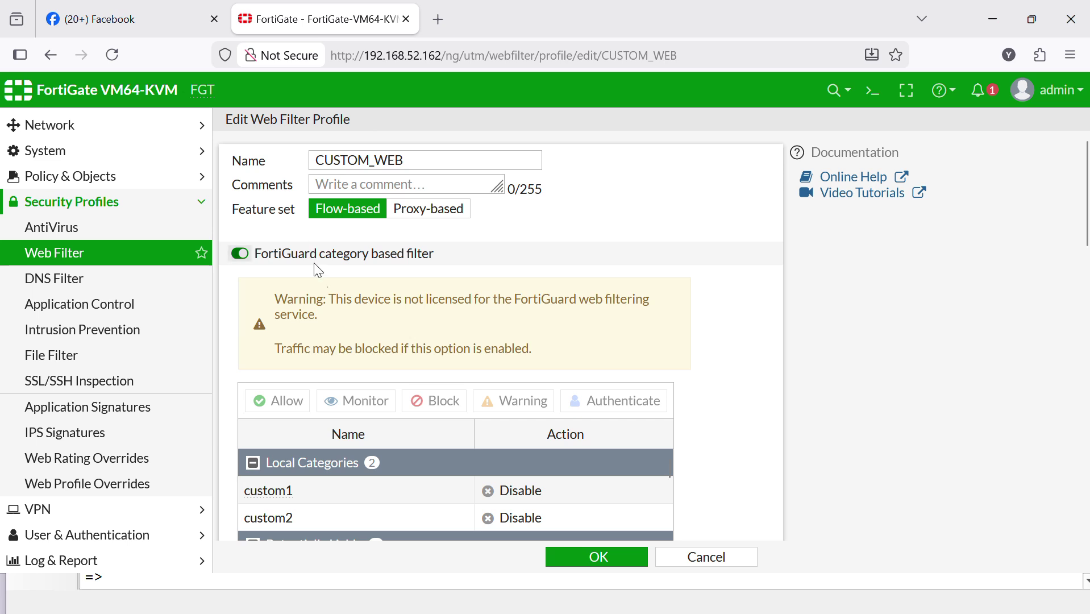
Step: Change the feature set of the CUSTOM_WEB profile to Proxy-based
scroll(436, 291, down, 2)
scroll(443, 289, up, 2)
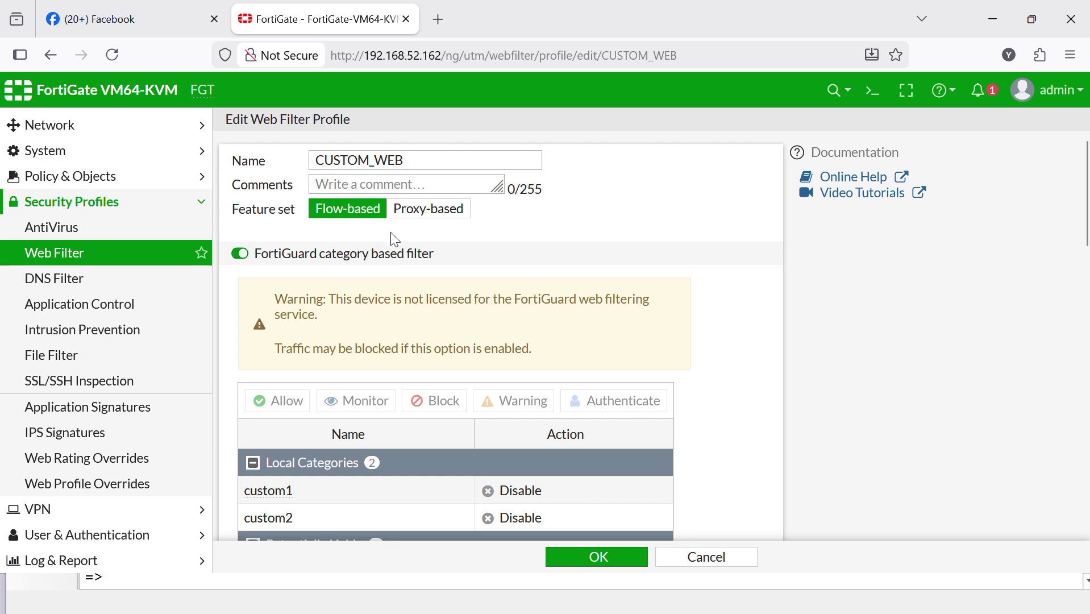
click(449, 215)
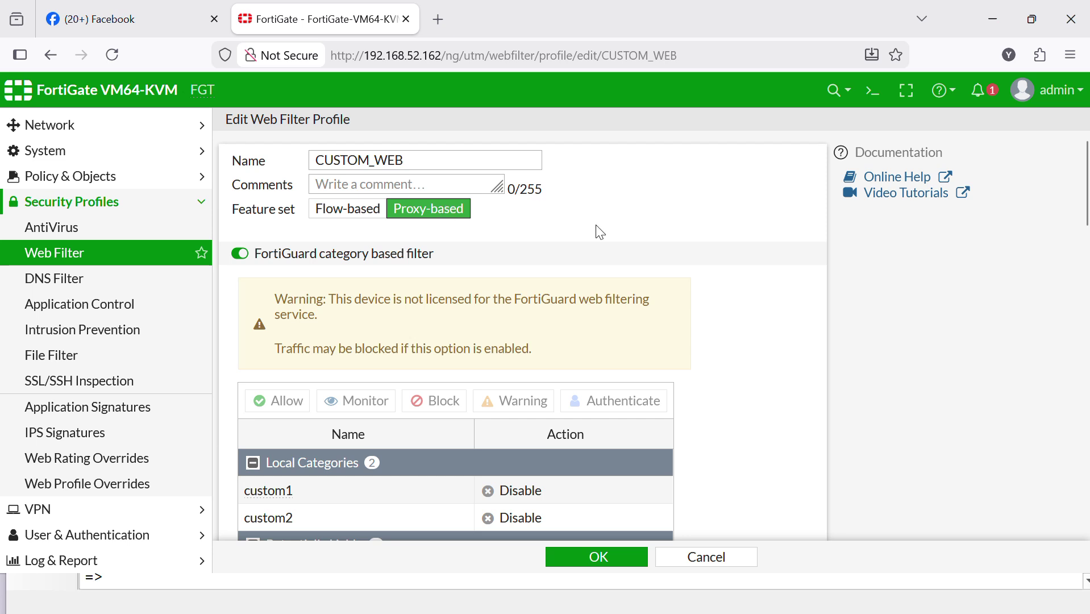
scroll(601, 232, down, 3)
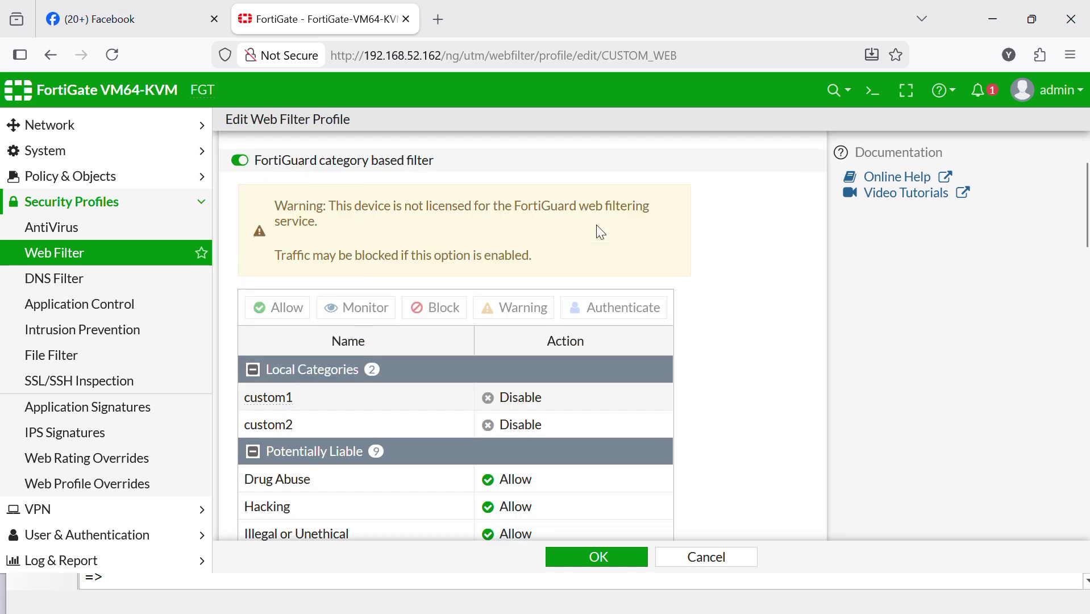
scroll(628, 230, up, 3)
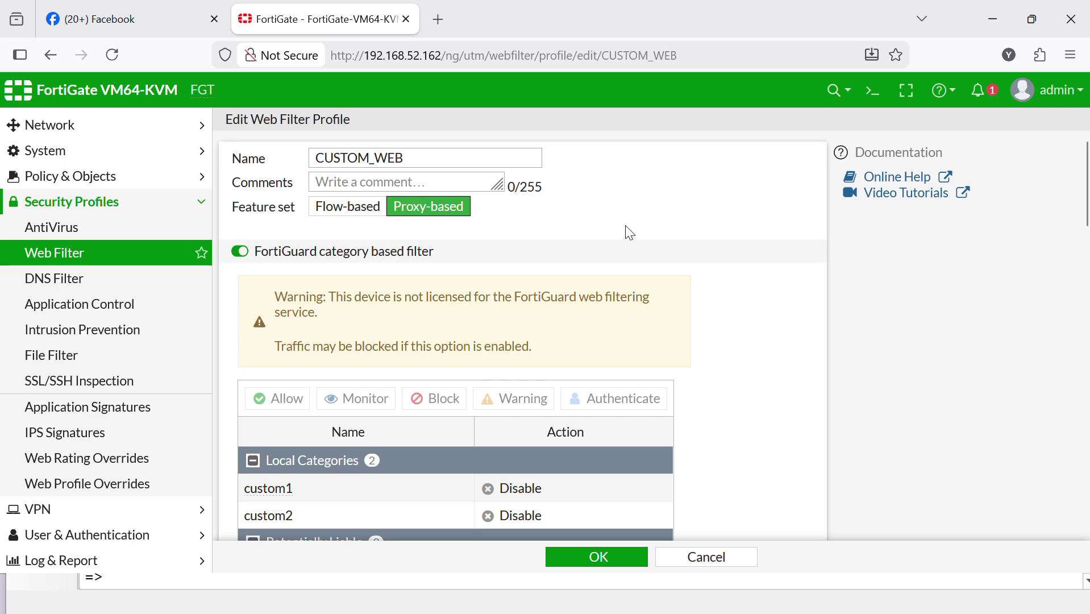
Step: Start a new category usage quota in the profile and select Gambling as its category
scroll(630, 233, down, 6)
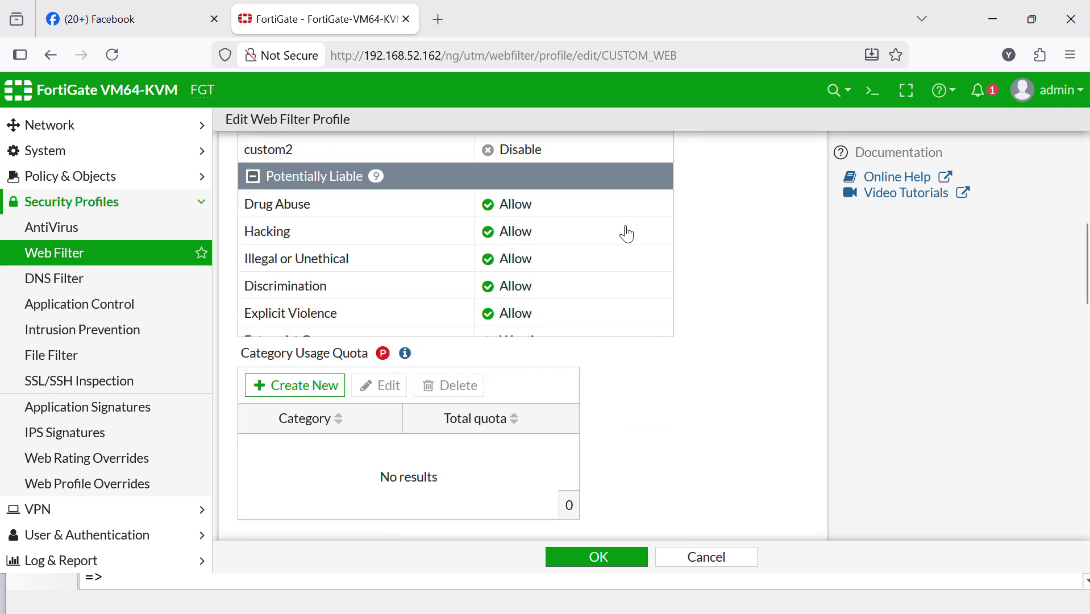
scroll(755, 225, down, 1)
scroll(755, 225, up, 1)
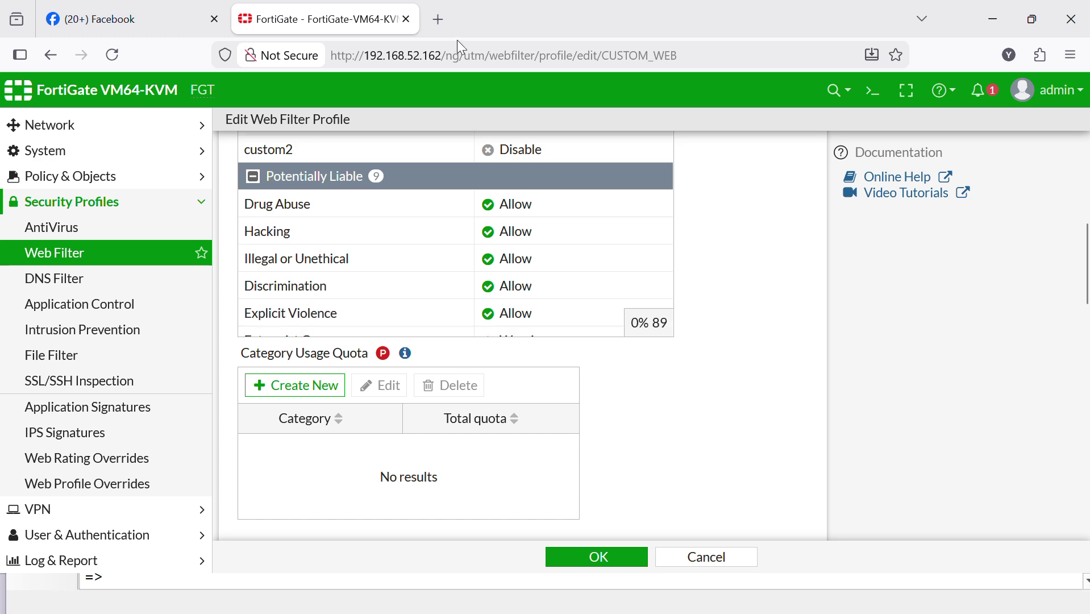
scroll(490, 311, up, 6)
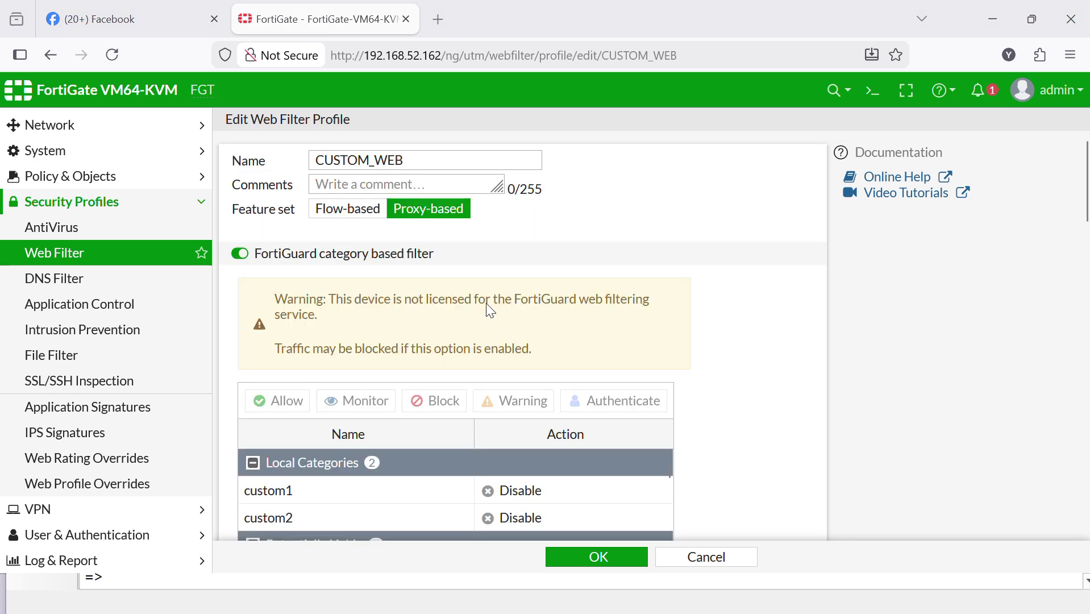
scroll(518, 225, down, 6)
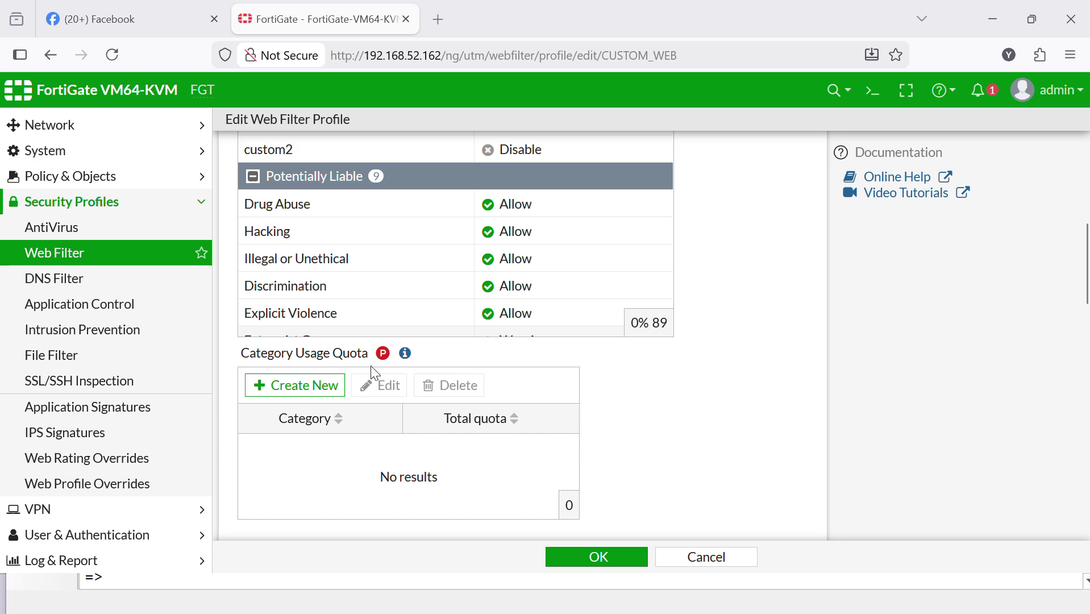
click(290, 388)
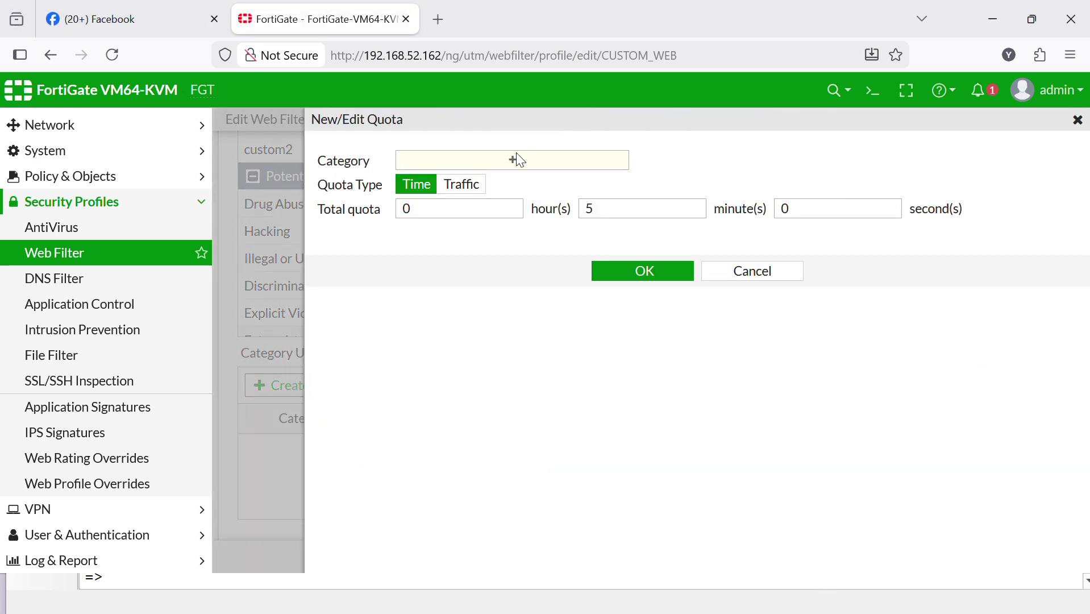
click(505, 164)
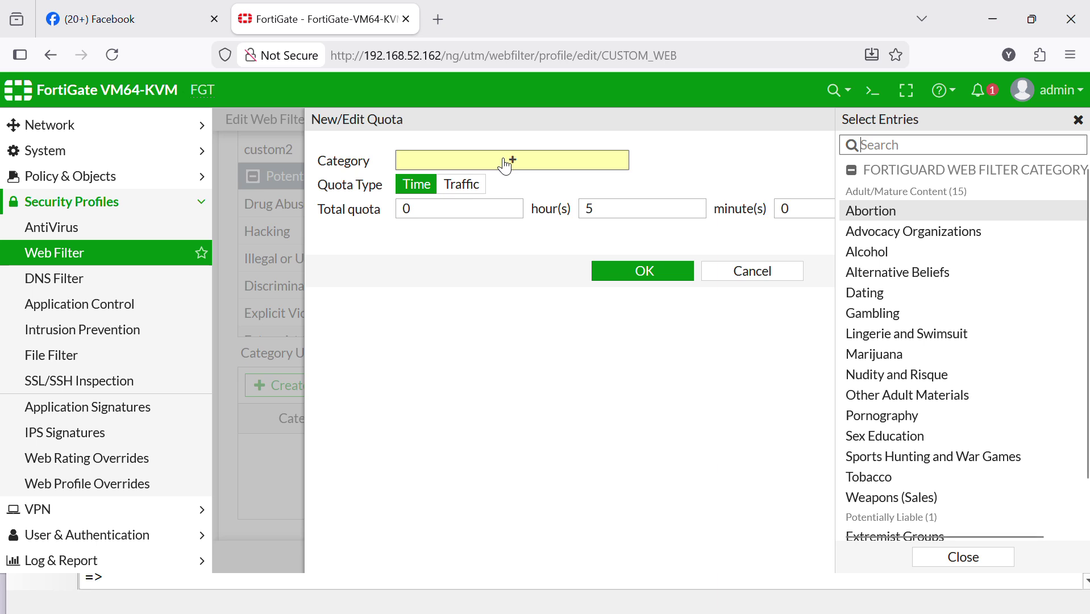
click(929, 219)
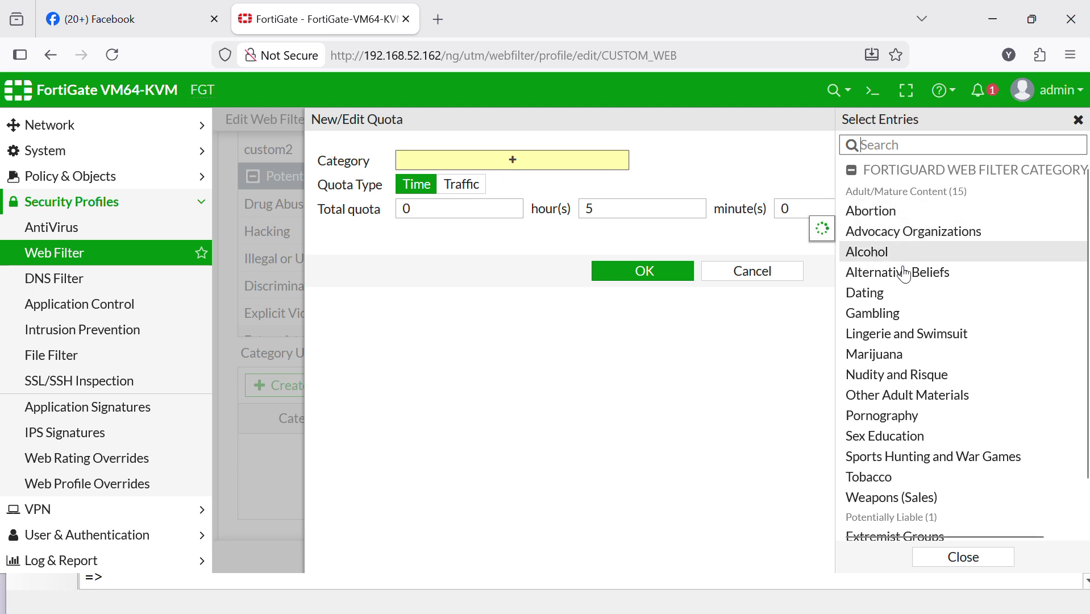
scroll(980, 319, down, 1)
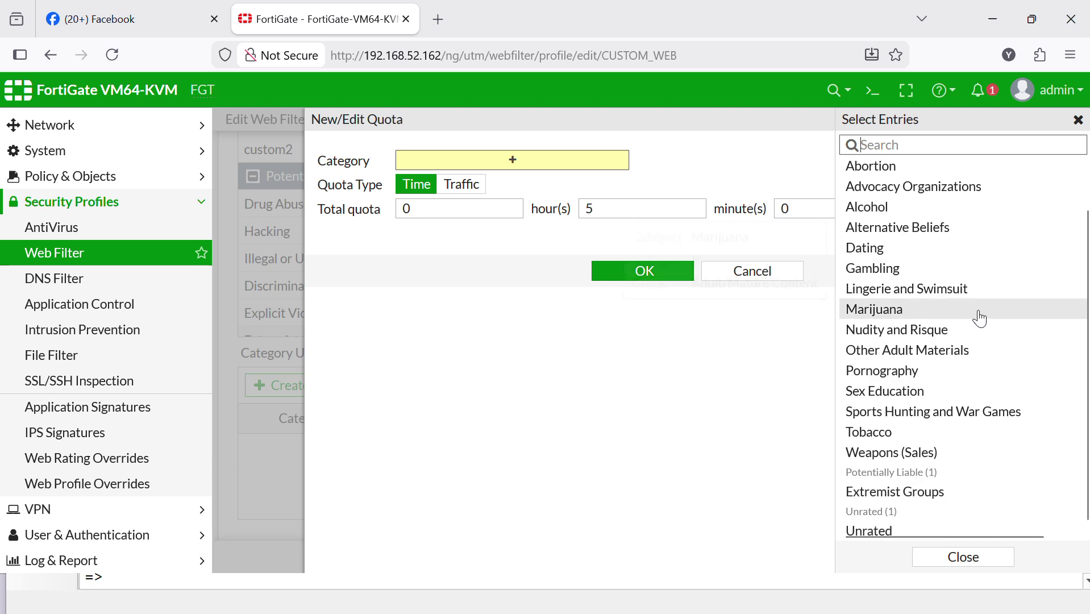
scroll(980, 318, up, 1)
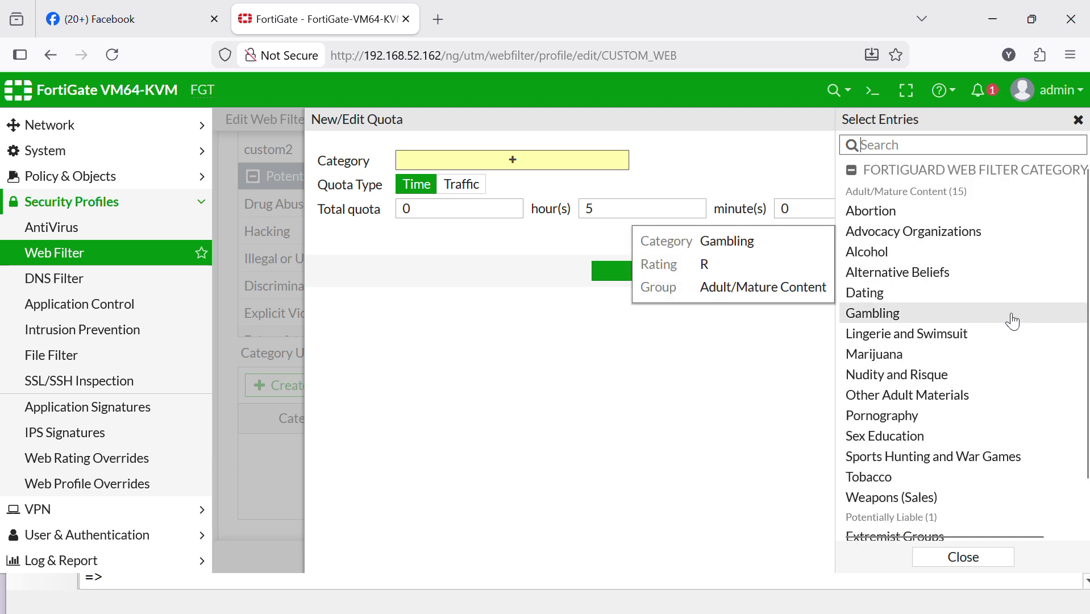
mouse_move(904, 317)
click(945, 314)
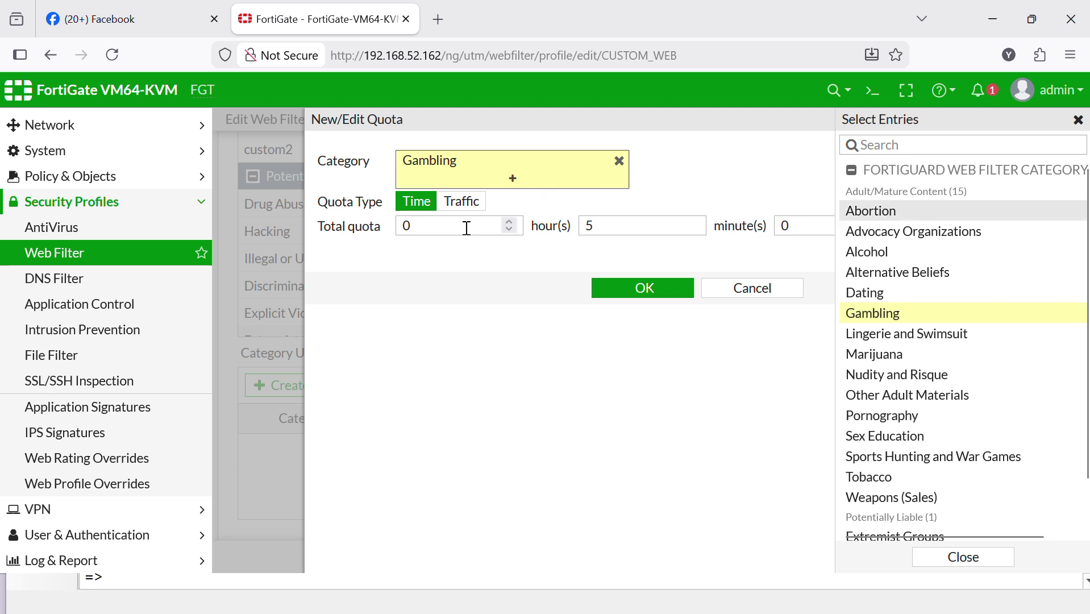
Step: Set the Gambling quota type to Traffic with a total quota of 5024 MB, and save the quota
click(461, 203)
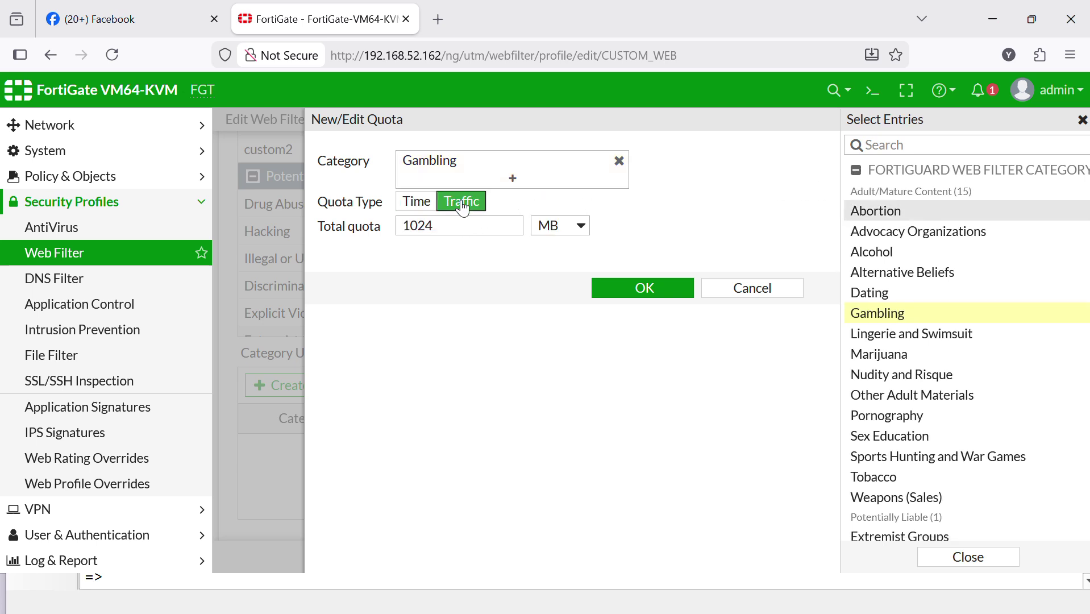
click(412, 225)
key(BackSpace)
text(5)
click(638, 288)
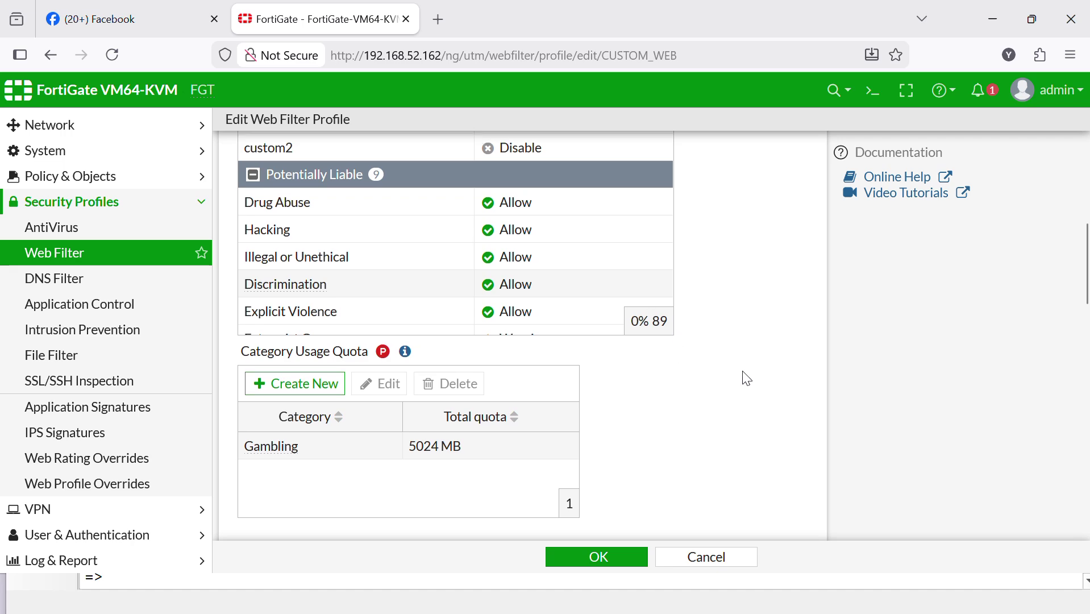
Step: Enforce Safe Search on Google, Yahoo!, Bing and Yandex, and enable Restrict YouTube Access at the Strict level
scroll(747, 378, down, 3)
scroll(747, 378, down, 3)
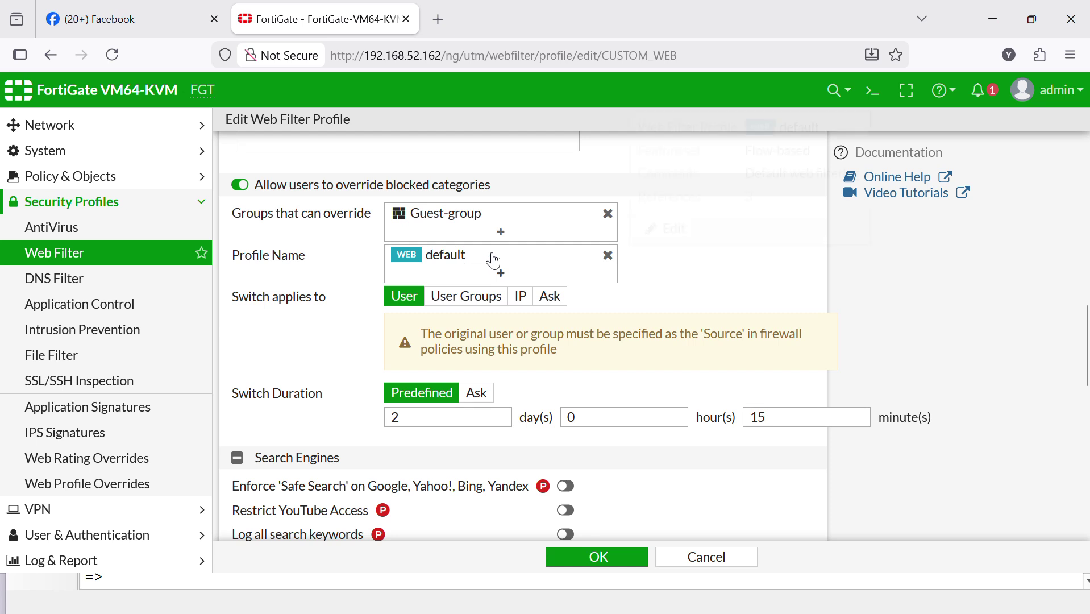
mouse_move(523, 282)
scroll(664, 287, down, 3)
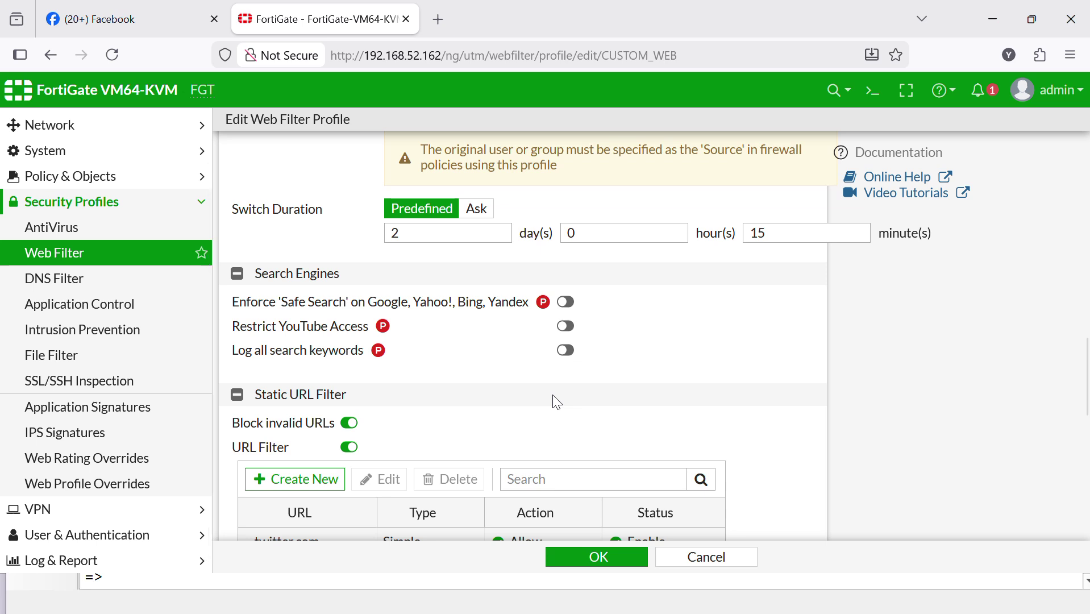
click(566, 305)
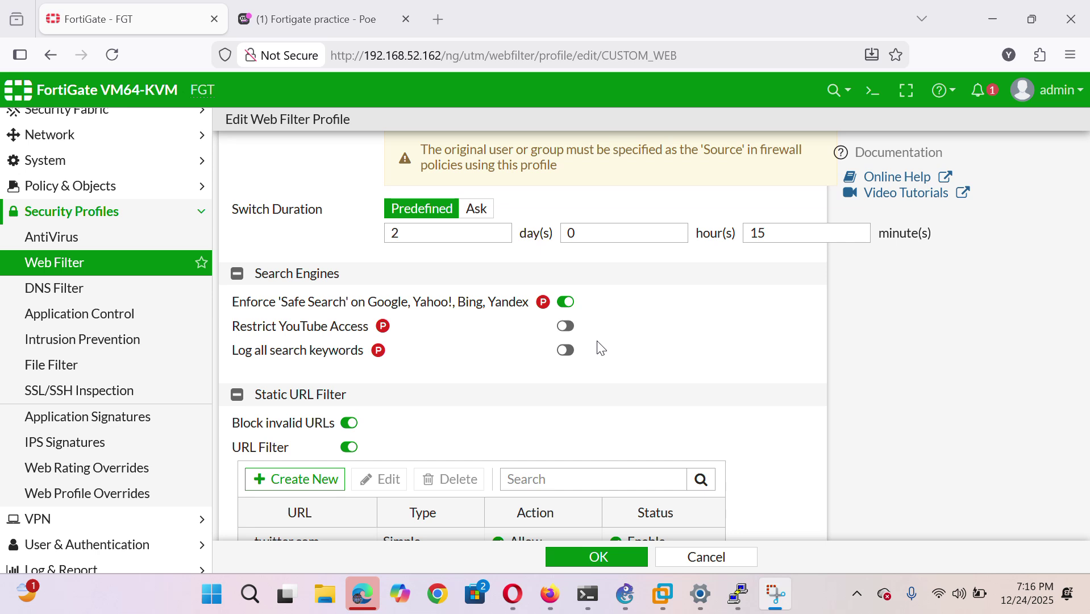
click(566, 327)
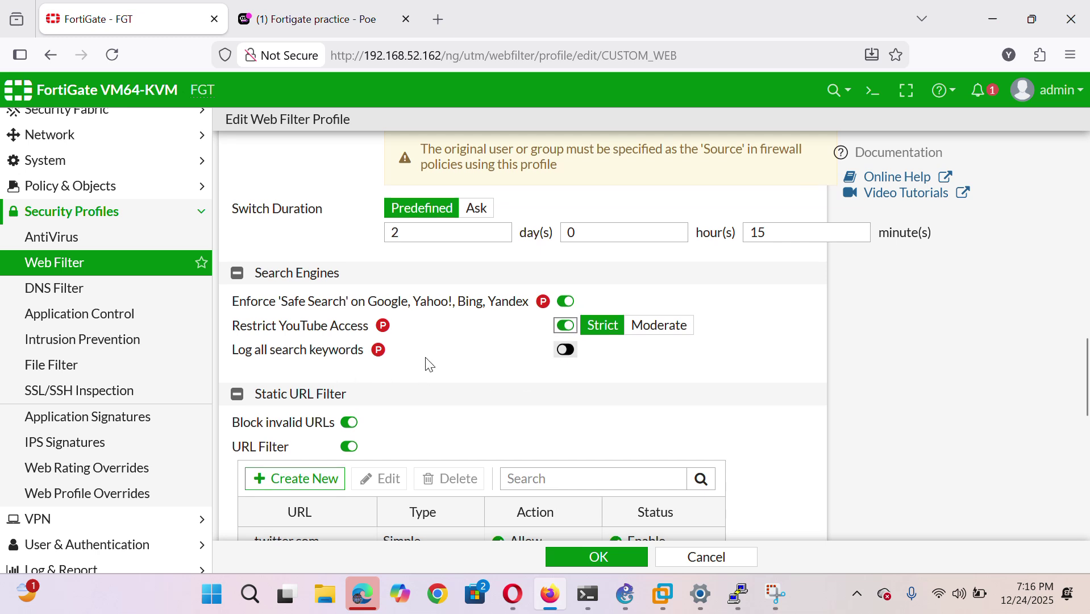
scroll(430, 364, down, 2)
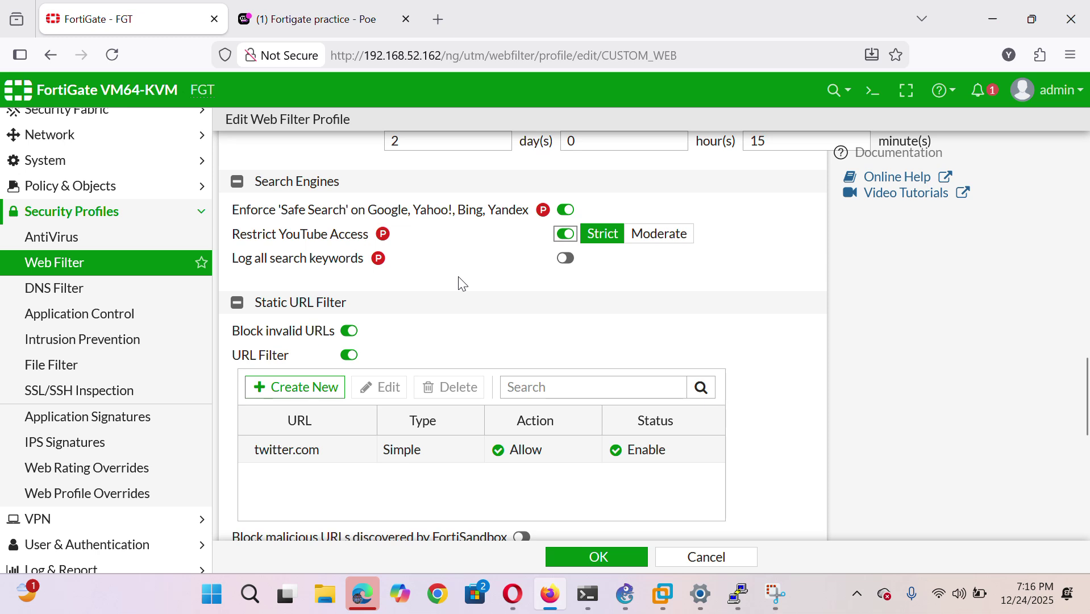
Step: Enable logging of all search keywords in the profile's search engine settings
click(571, 260)
scroll(427, 366, down, 5)
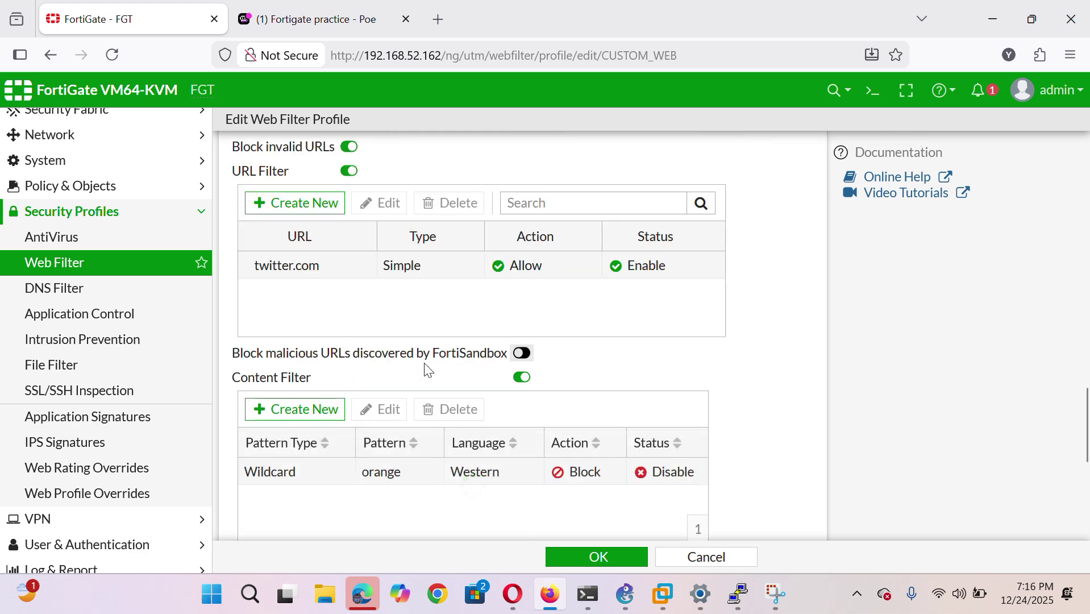
scroll(426, 372, down, 2)
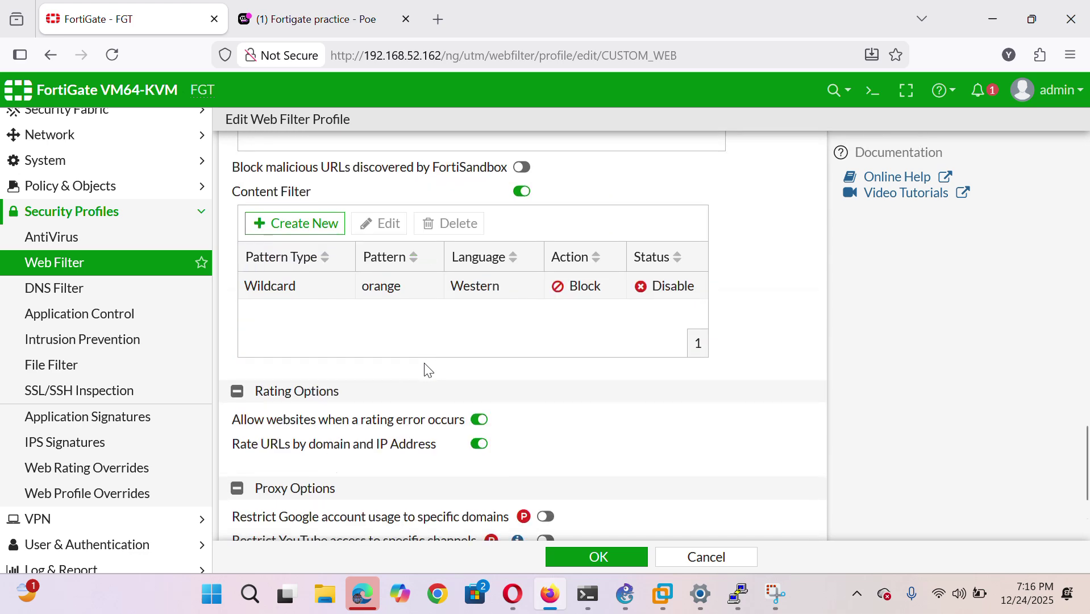
scroll(427, 370, down, 3)
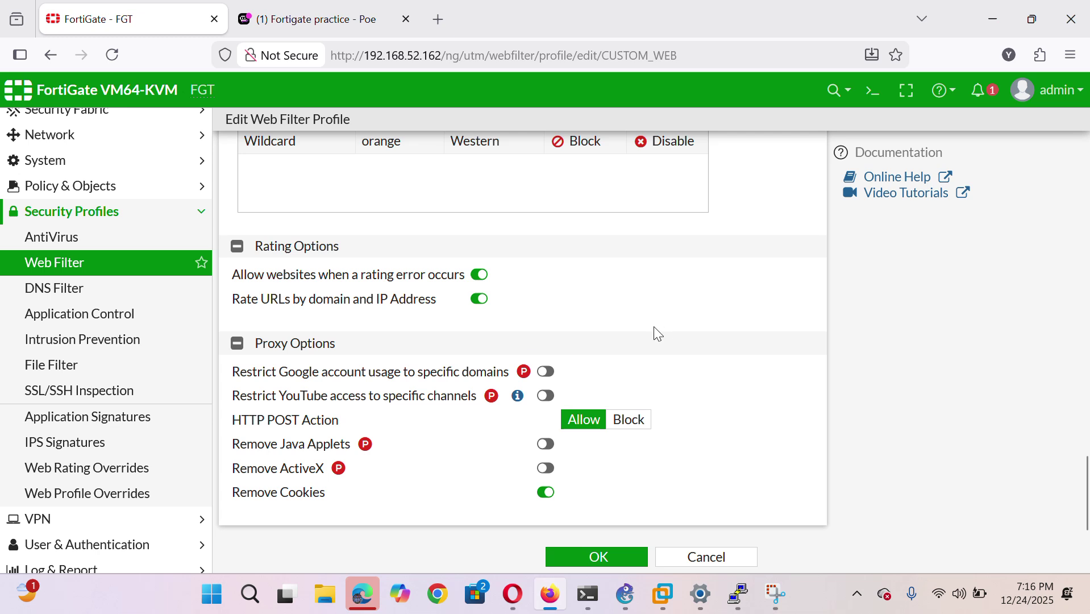
Step: Restrict Google account usage to the specific domains forttree.com and orange.com in the proxy options
click(547, 372)
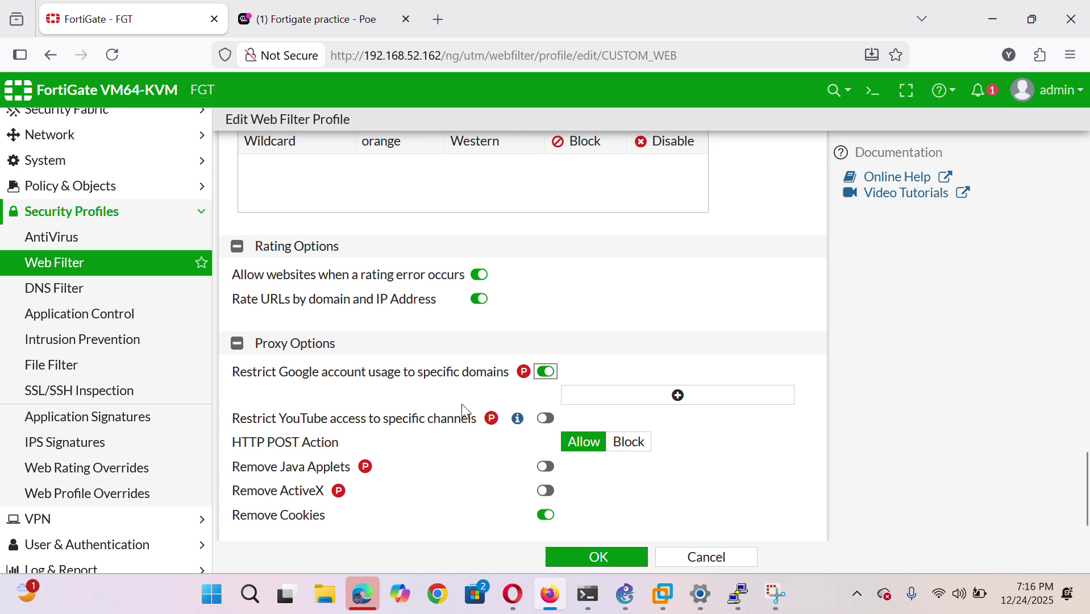
click(677, 396)
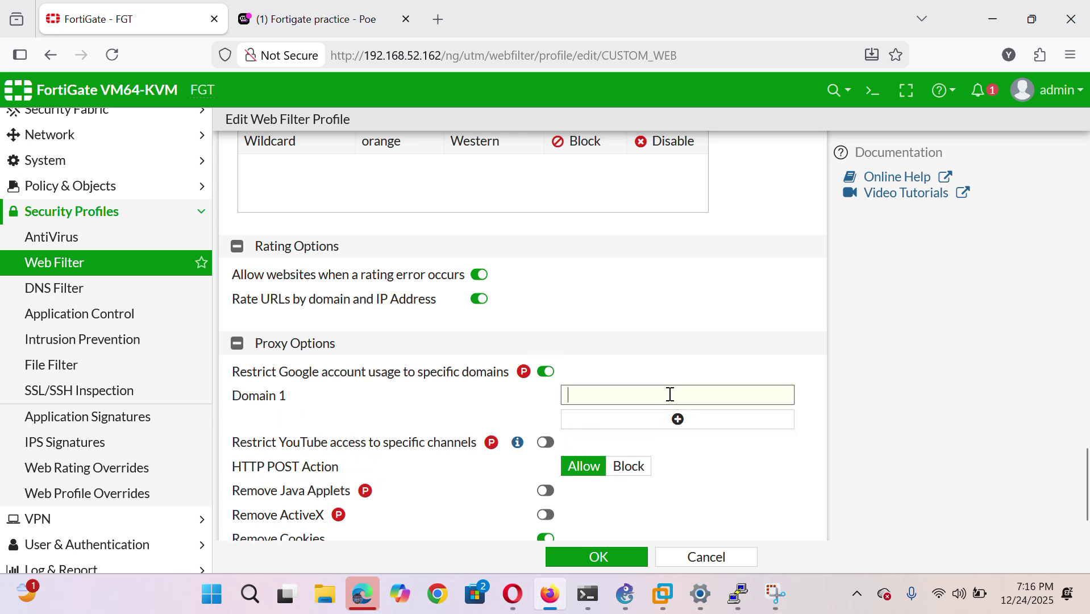
text(fort)
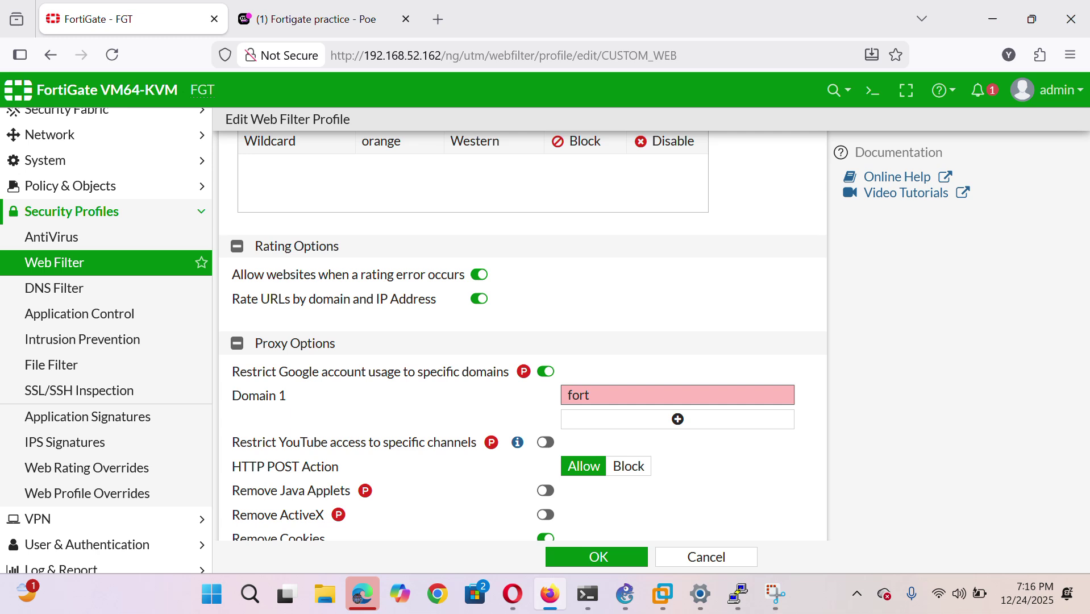
text(tree.com)
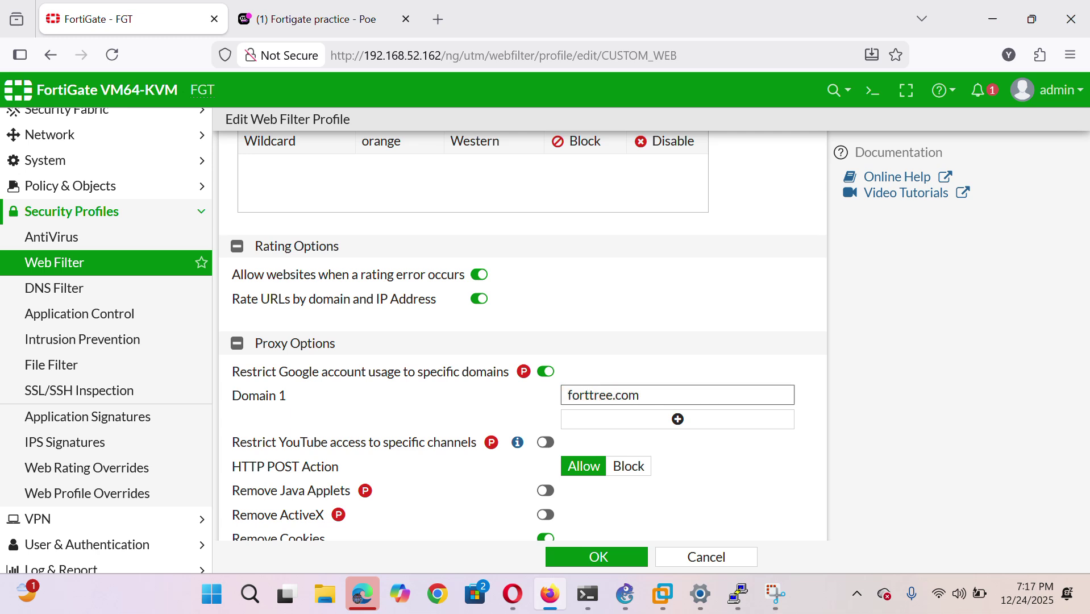
click(695, 421)
click(688, 420)
text(oran)
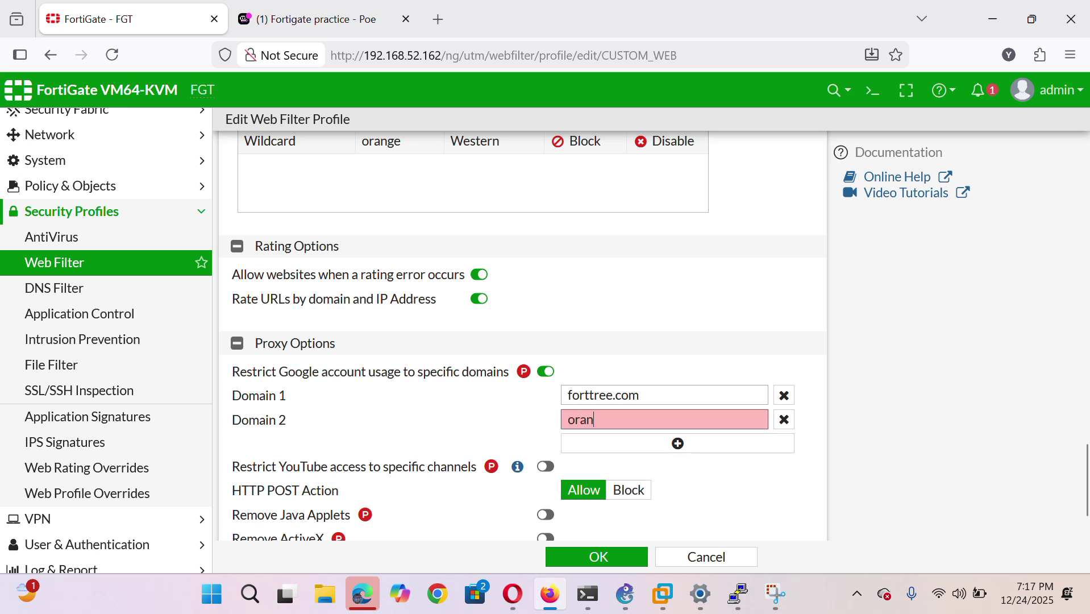
text(ge.com)
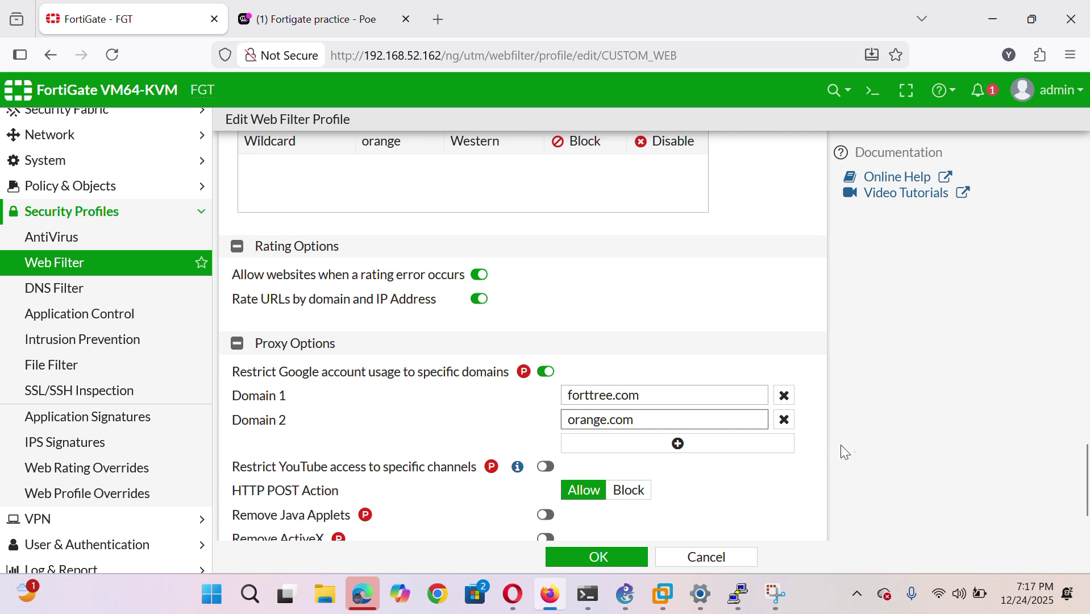
Step: Restrict YouTube access to specific channels and add a channel filter with the ID dQw4w9WgXcQ, leaving its comment blank
scroll(1081, 449, down, 2)
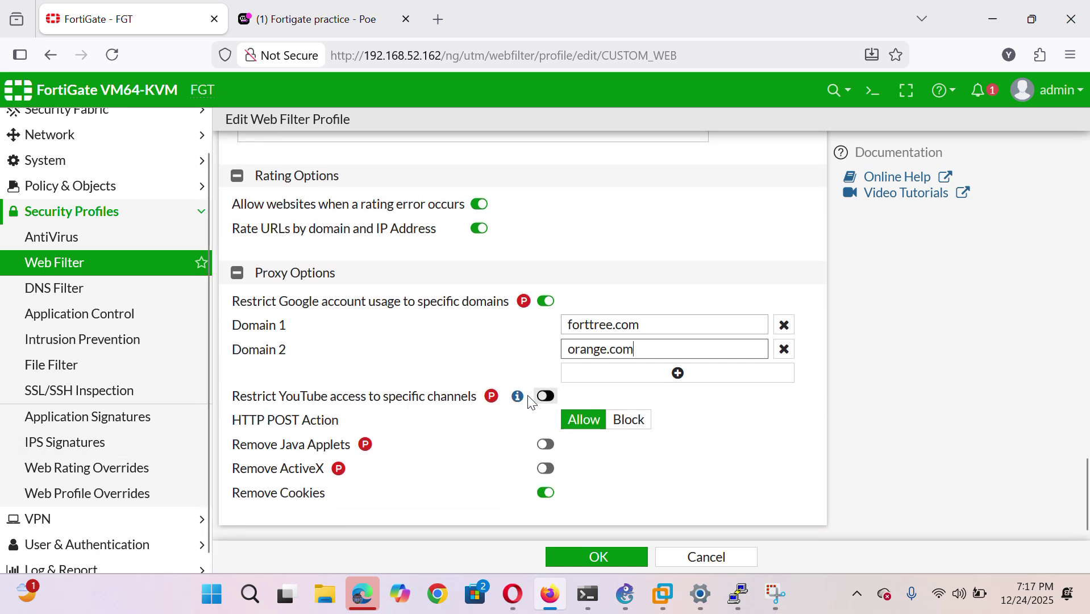
click(547, 396)
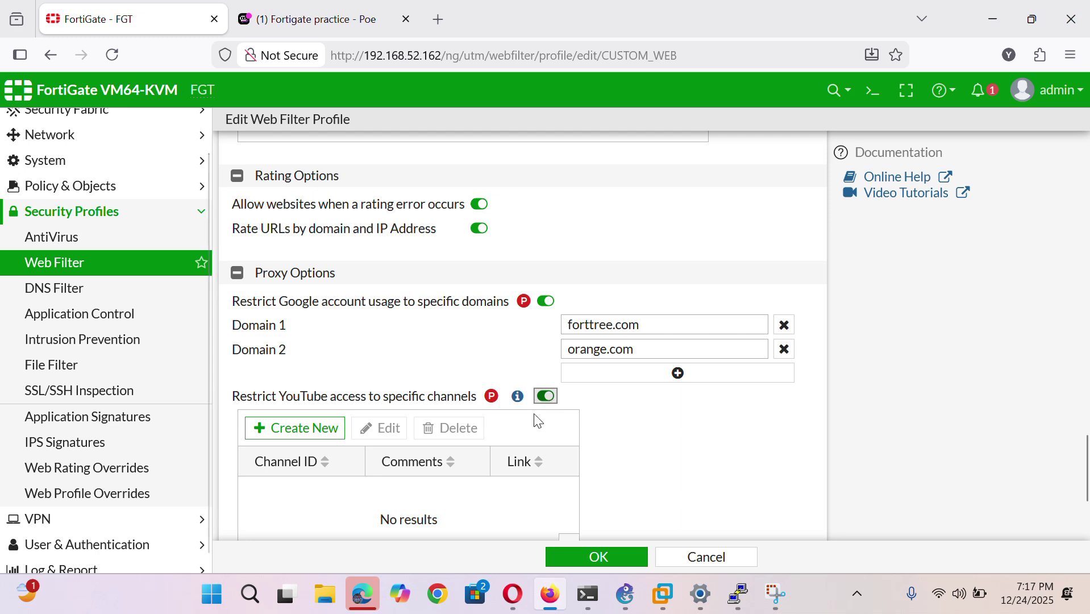
mouse_move(361, 455)
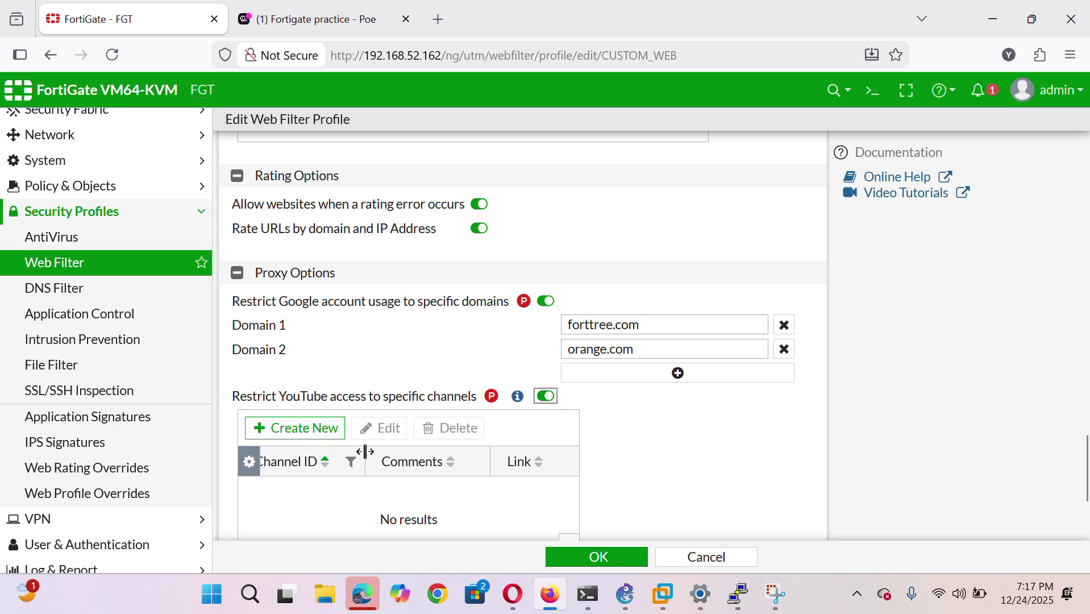
click(304, 437)
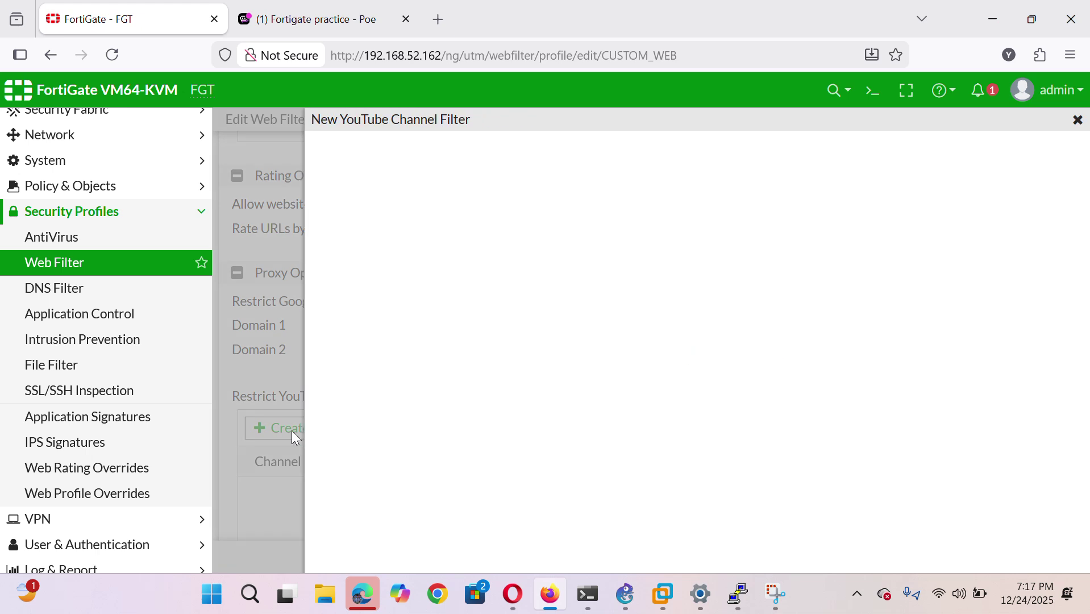
click(534, 165)
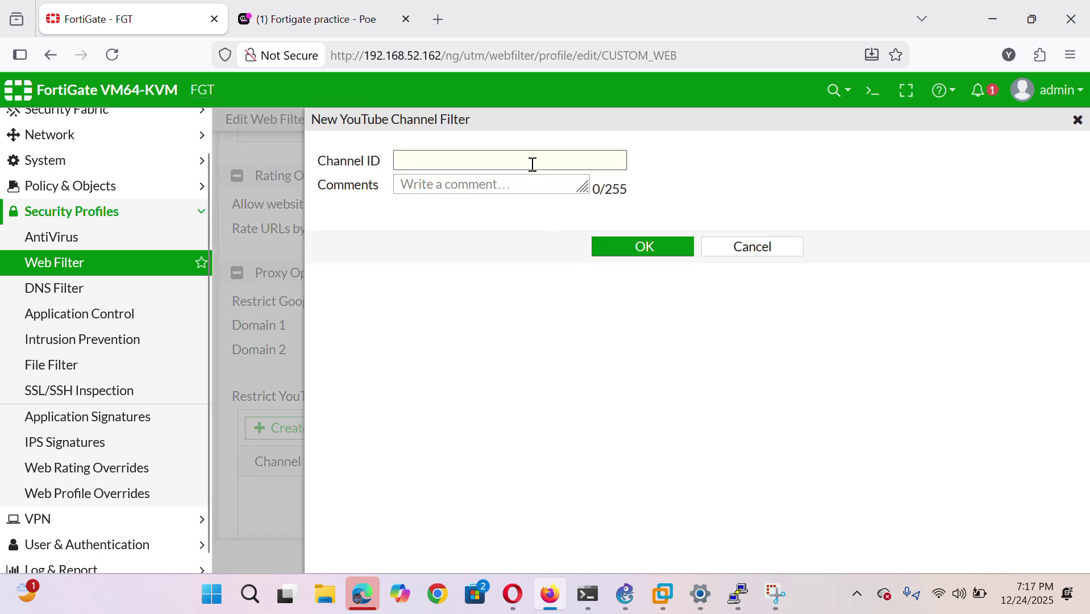
text(dQw4w9WgXcQ)
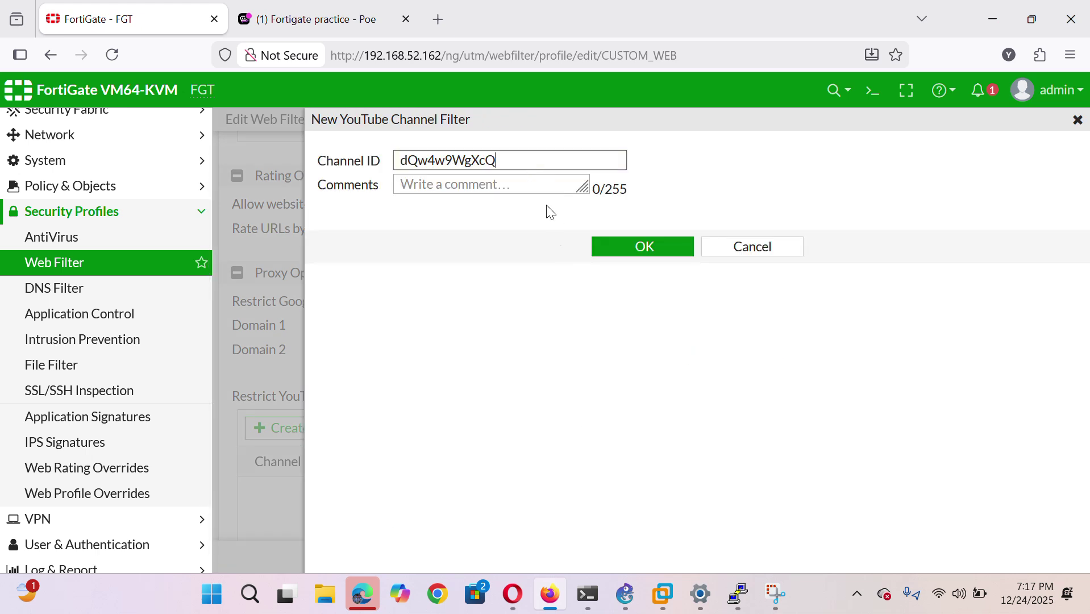
click(489, 181)
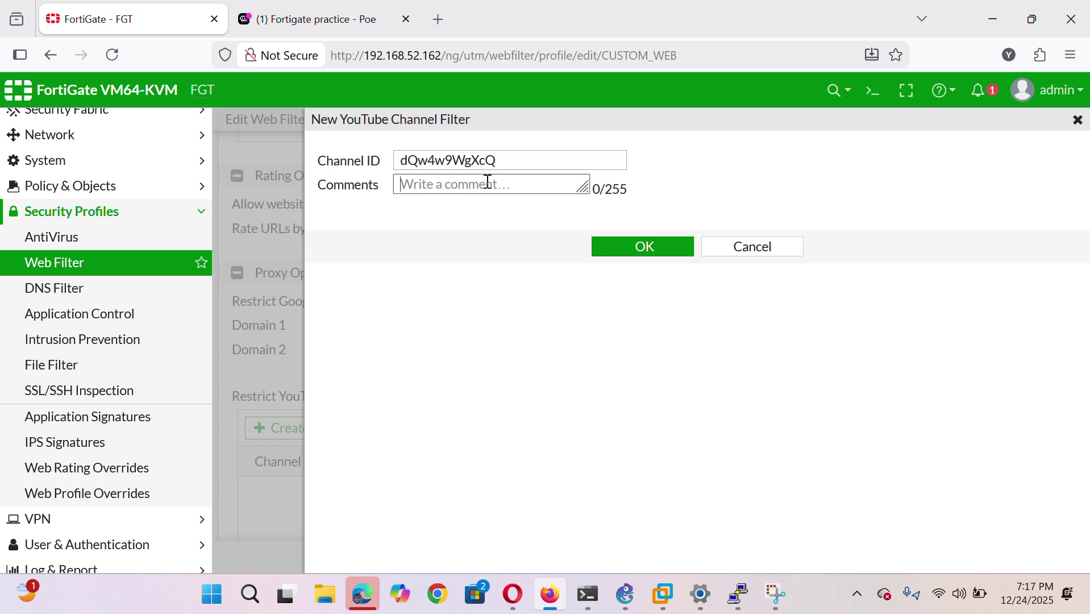
click(666, 245)
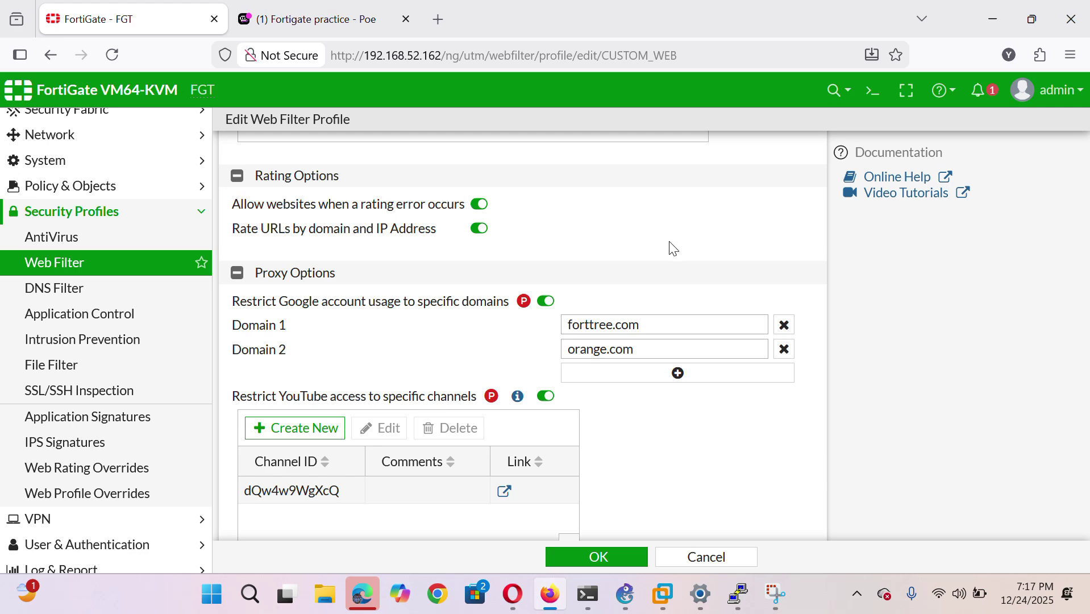
Step: Enable the removal of Java applets and ActiveX in the proxy options, and save the CUSTOM_WEB profile
scroll(675, 249, down, 3)
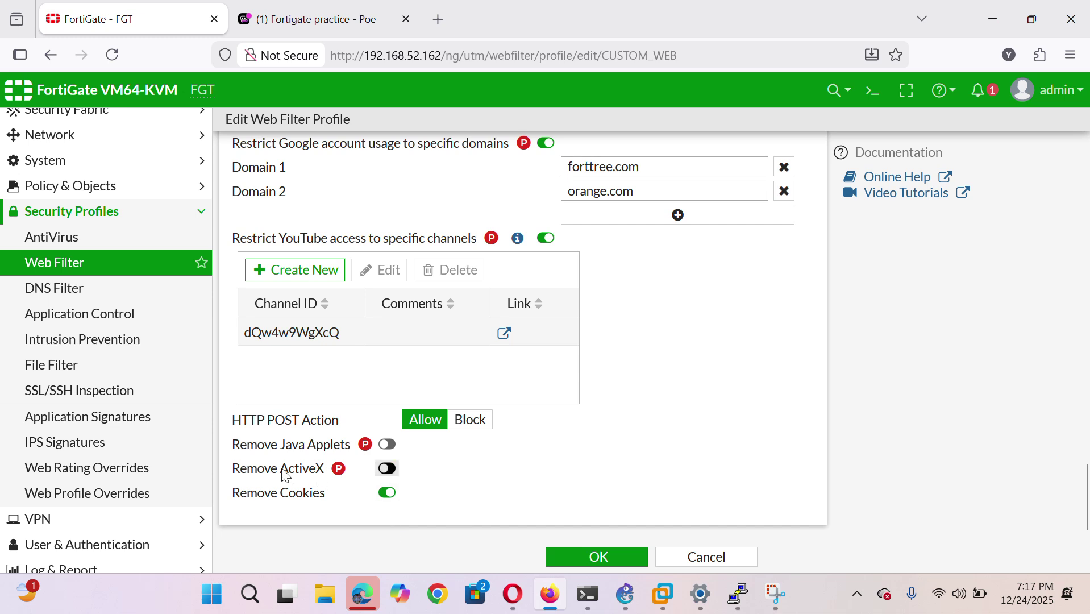
click(397, 449)
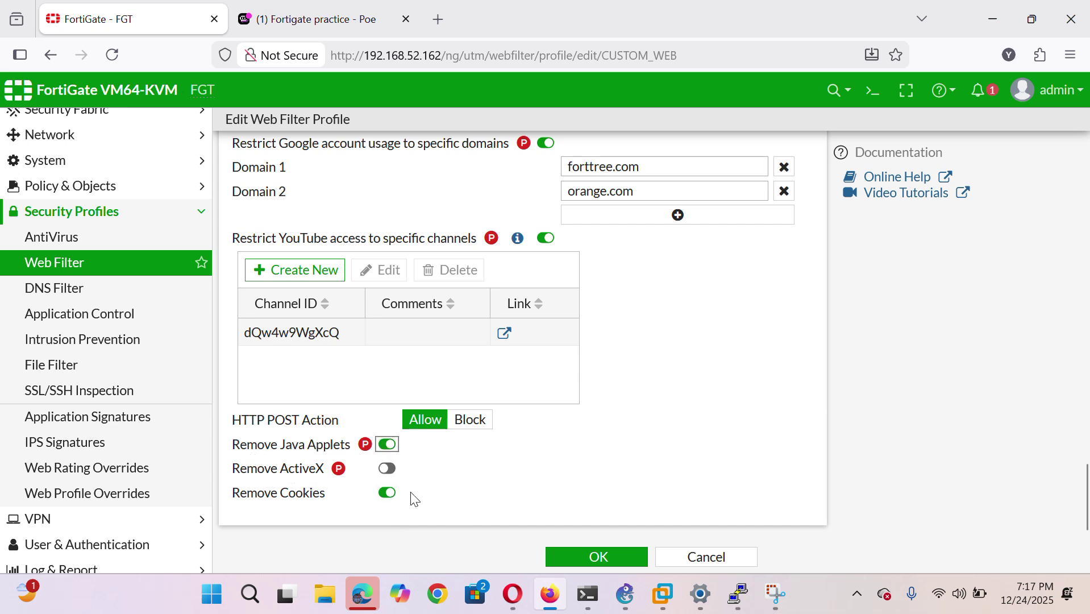
click(389, 472)
click(608, 546)
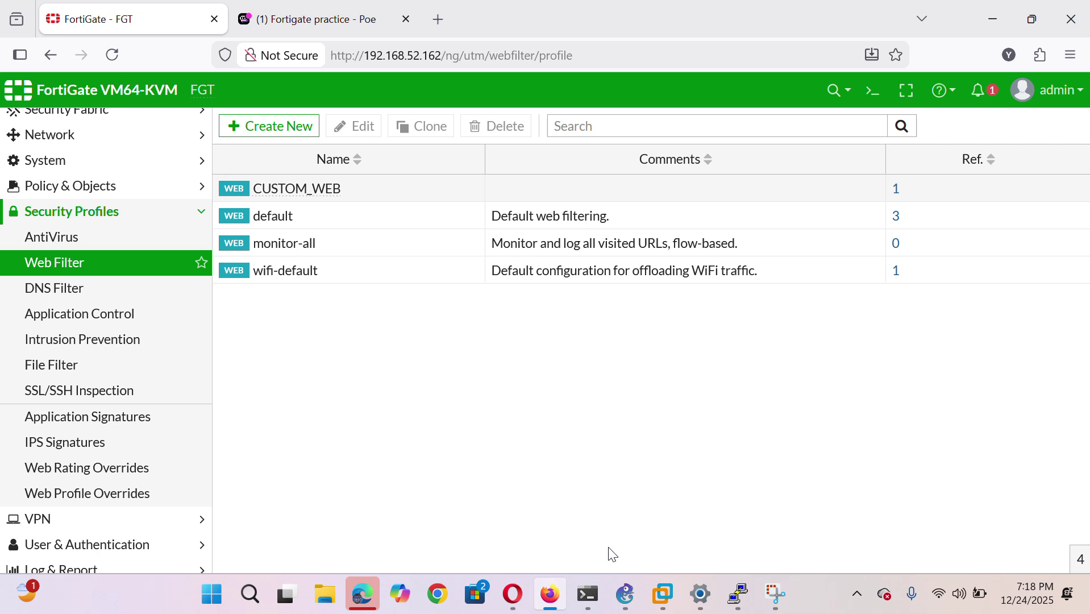
Step: Reopen the CUSTOM_WEB profile for editing and review its feature set and FortiGuard category filter settings
click(301, 196)
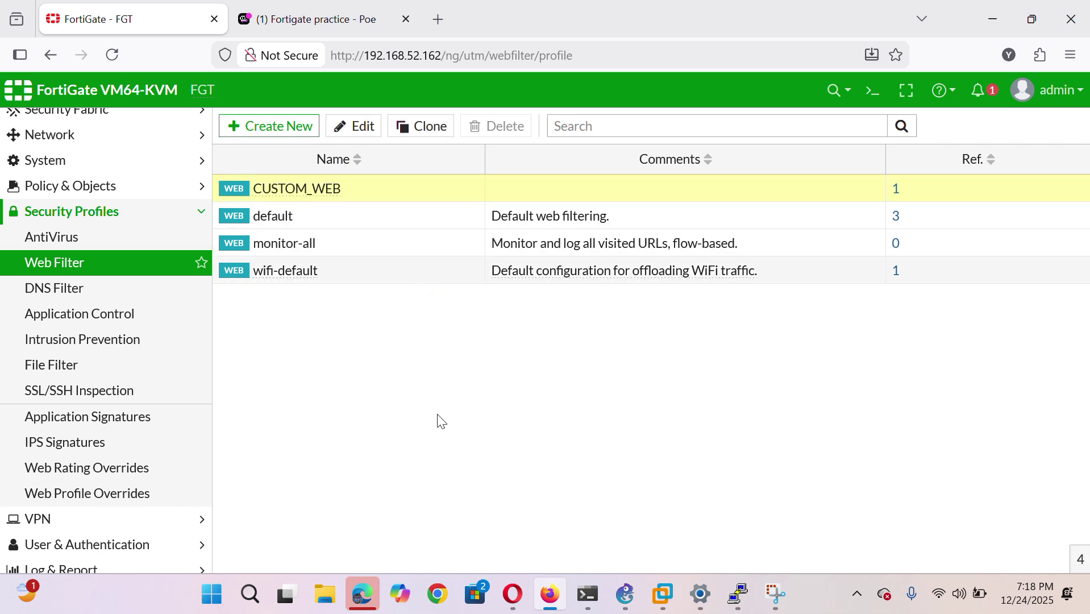
click(365, 126)
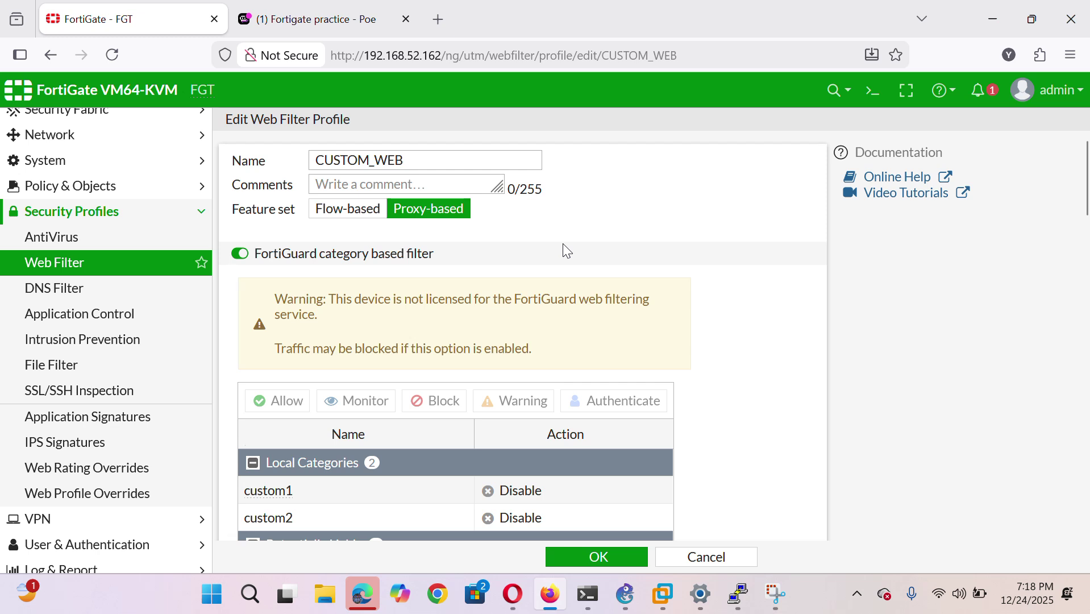
scroll(565, 248, down, 6)
scroll(703, 269, up, 3)
scroll(702, 268, up, 4)
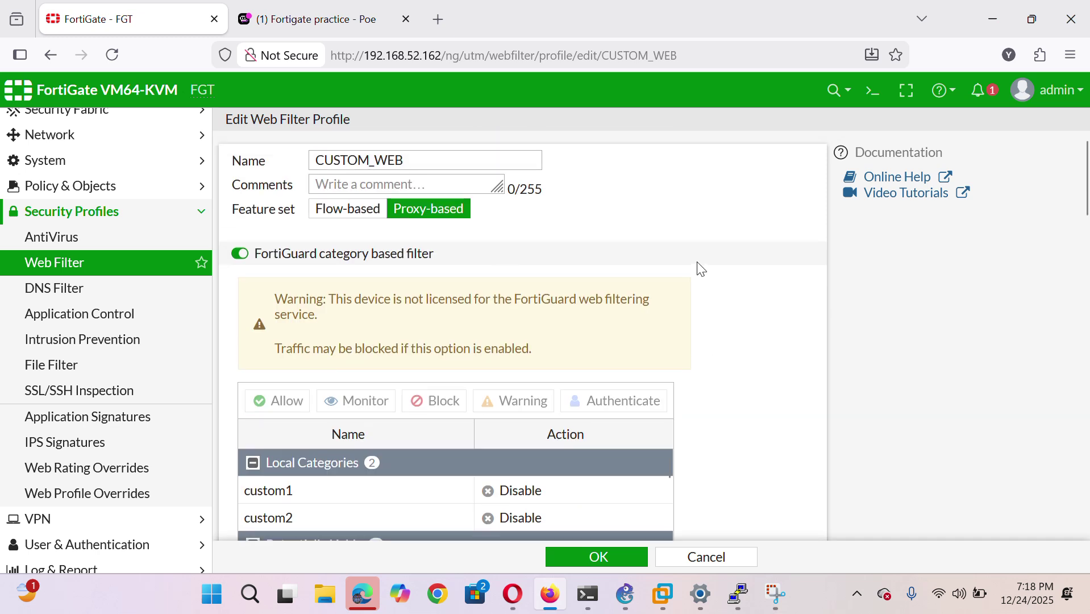